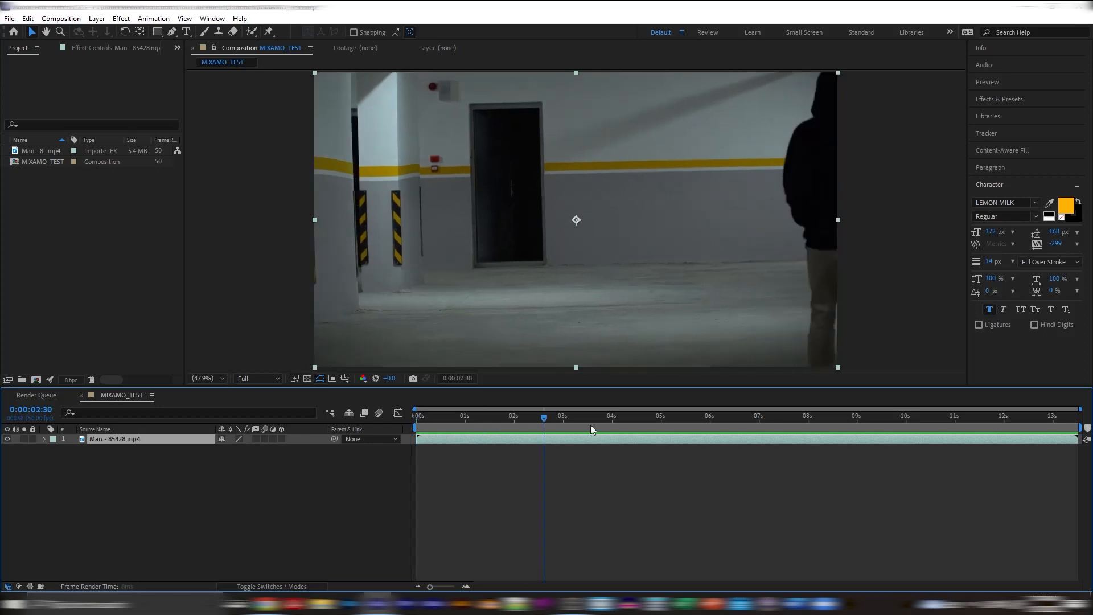
Scrub through the Man - 85428.mp4 footage in the composition to review the man's movement and the camera motion
left_click_drag(1044, 448, 706, 447)
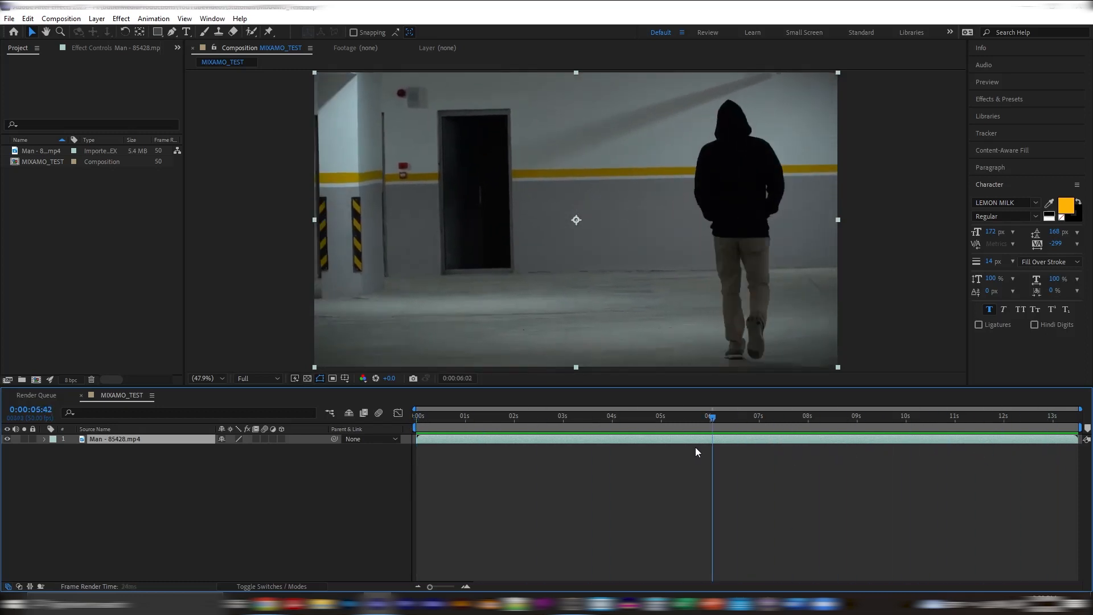
left_click_drag(487, 453, 536, 459)
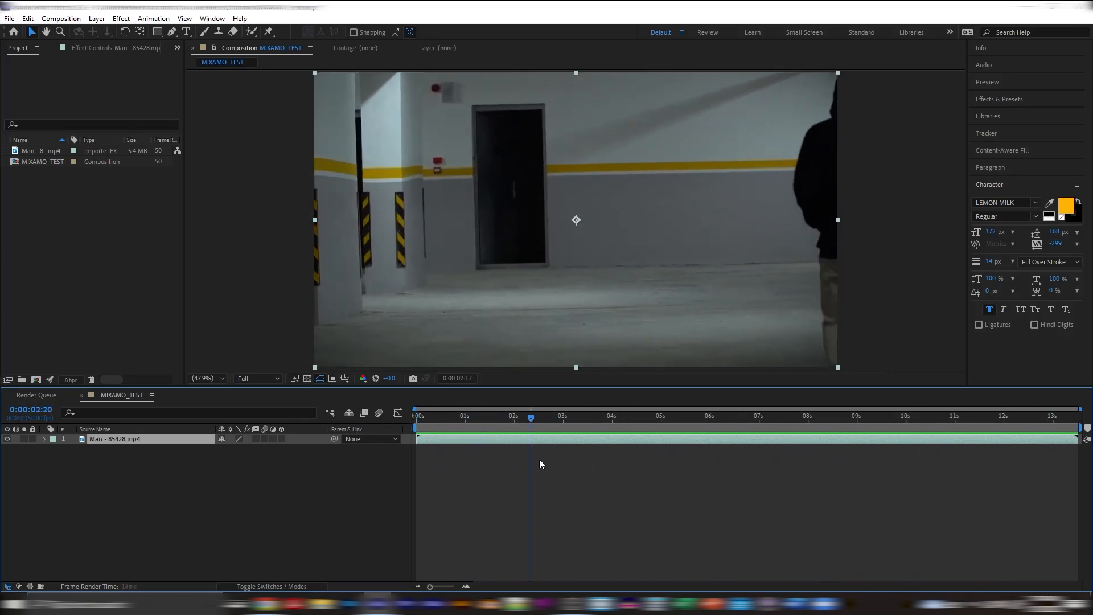
left_click_drag(621, 463, 940, 449)
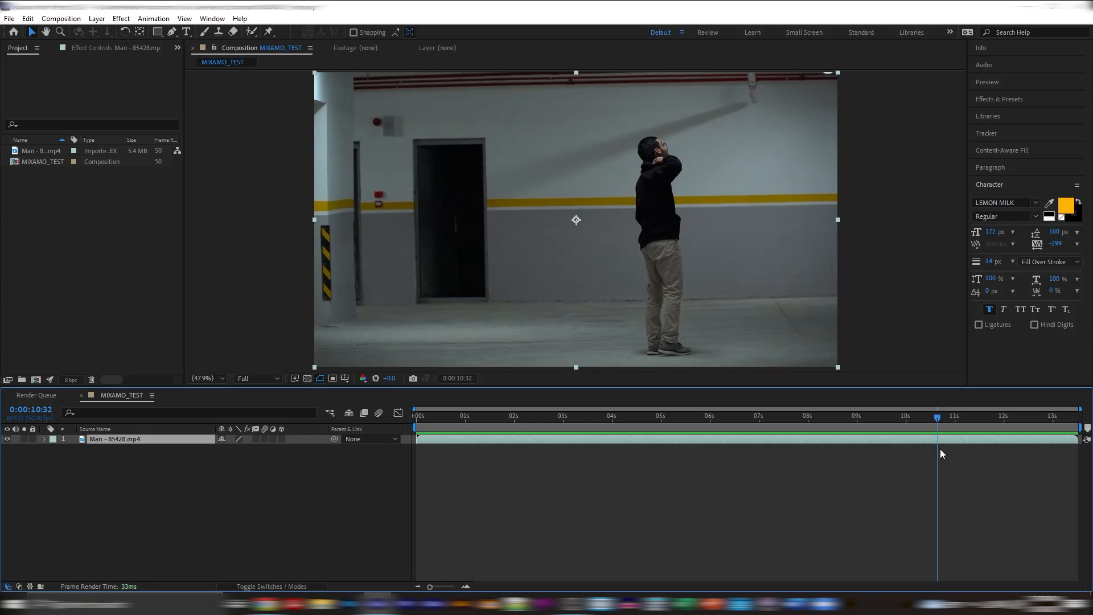
left_click_drag(941, 449, 930, 451)
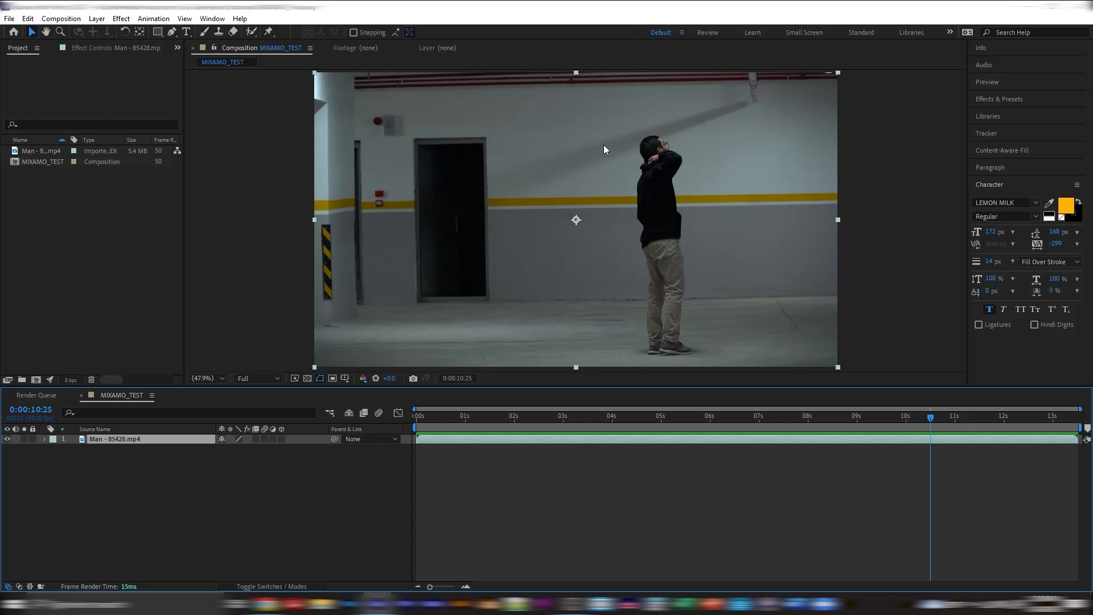
left_click_drag(929, 418, 1020, 462)
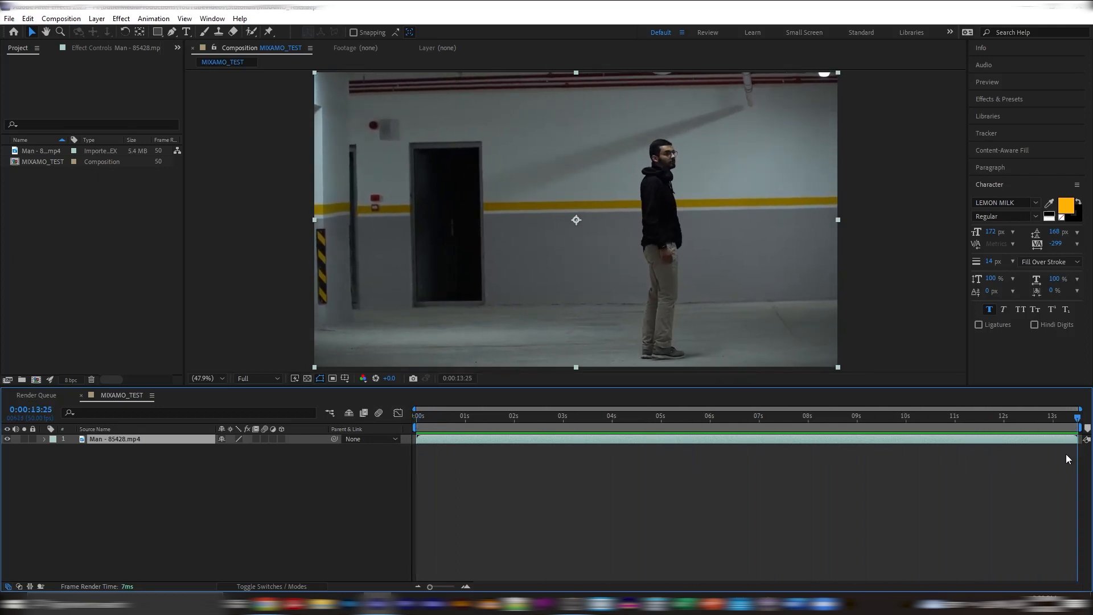
Return to the start of the composition and run Track Camera on the Man - 85428.mp4 layer
left_click_drag(938, 453, 392, 447)
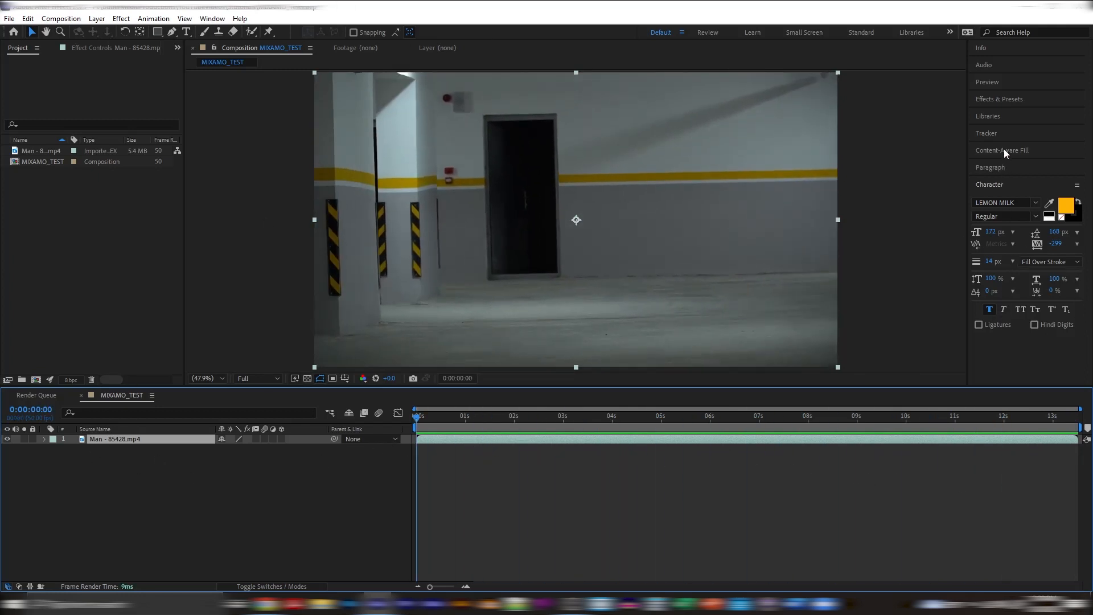
left_click(987, 133)
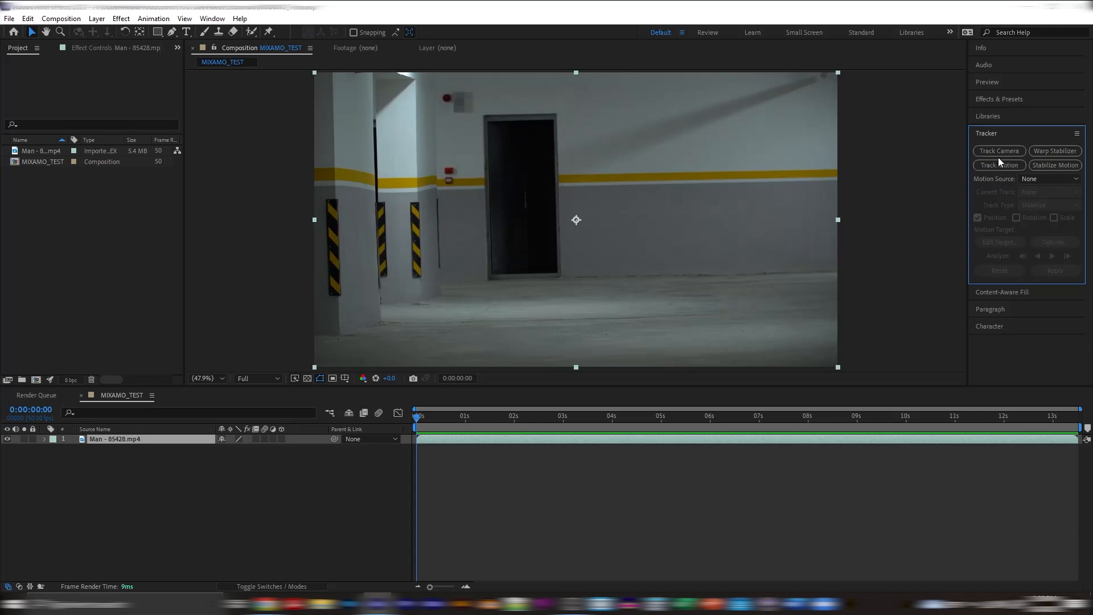
left_click(997, 151)
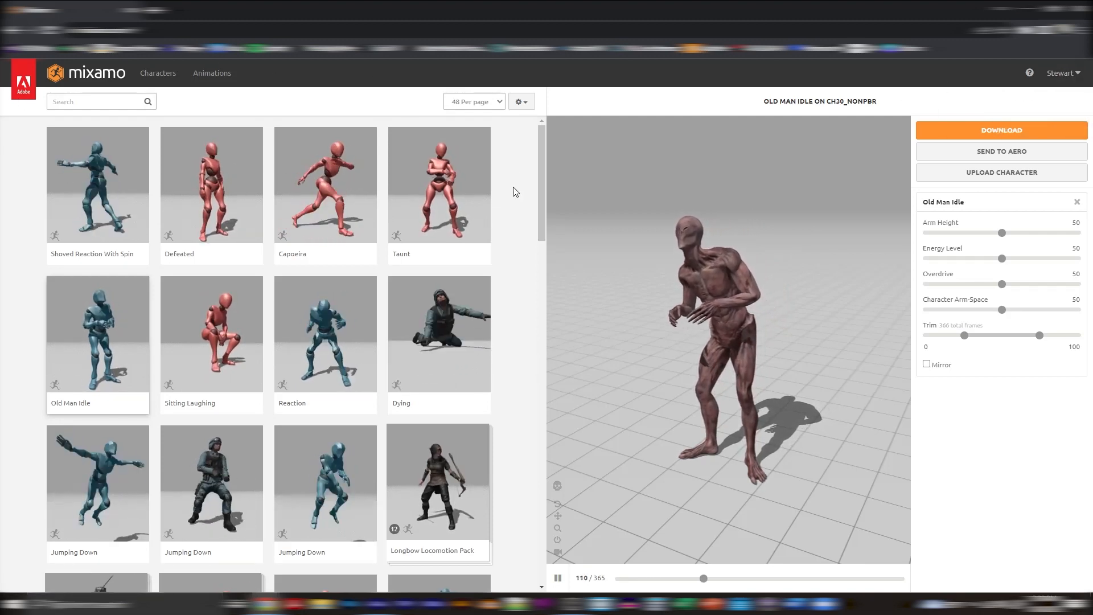
Browse the available characters in the Mixamo character library
left_click(158, 79)
scroll(485, 298, "down", 5)
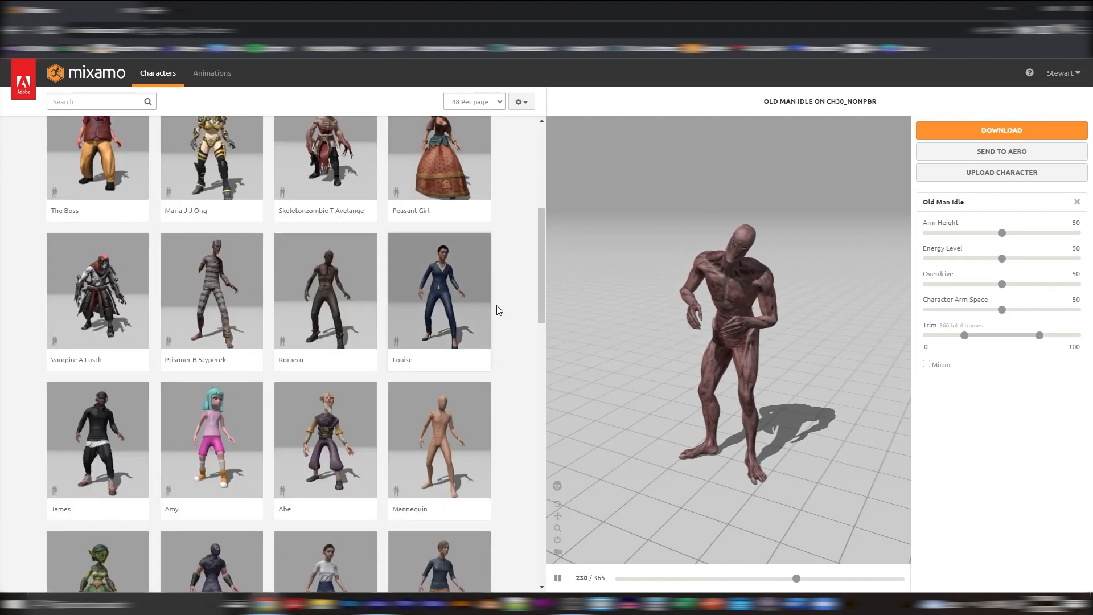
scroll(485, 298, "down", 14)
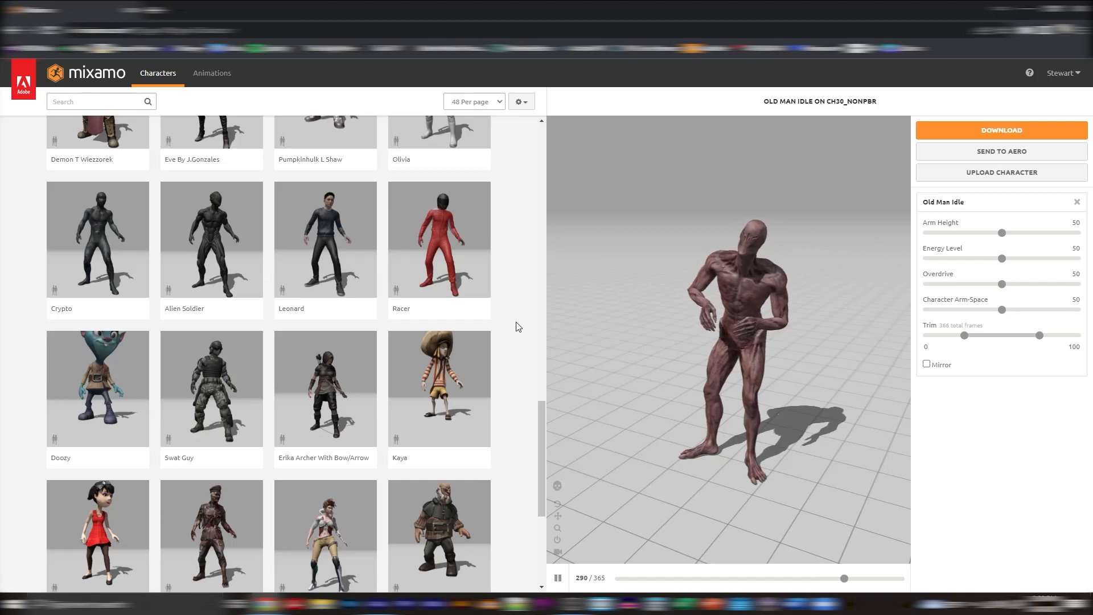
scroll(516, 326, "down", 5)
Browse the animation library, apply Standing Cover Turn to the character, and inspect the preview from another angle
left_click(212, 73)
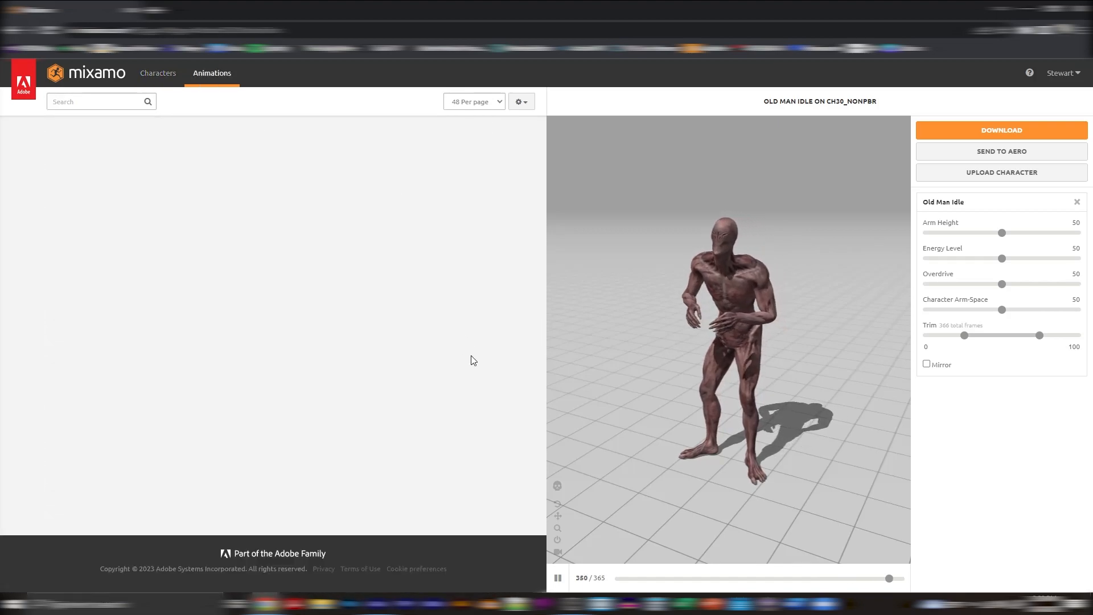
scroll(458, 482, "down", 10)
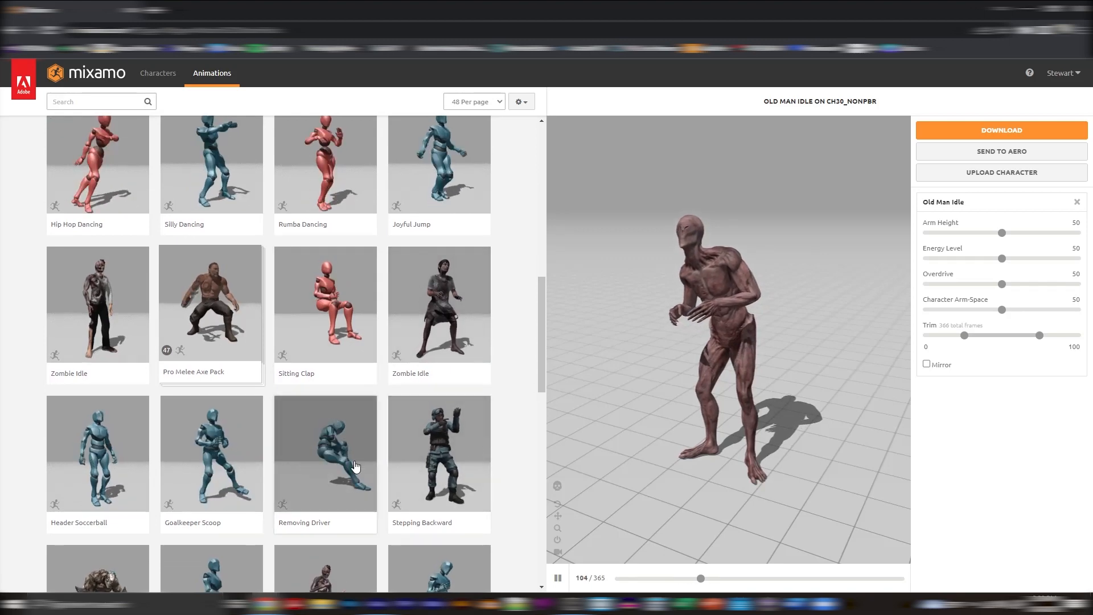
scroll(462, 350, "down", 2)
scroll(282, 403, "down", 4)
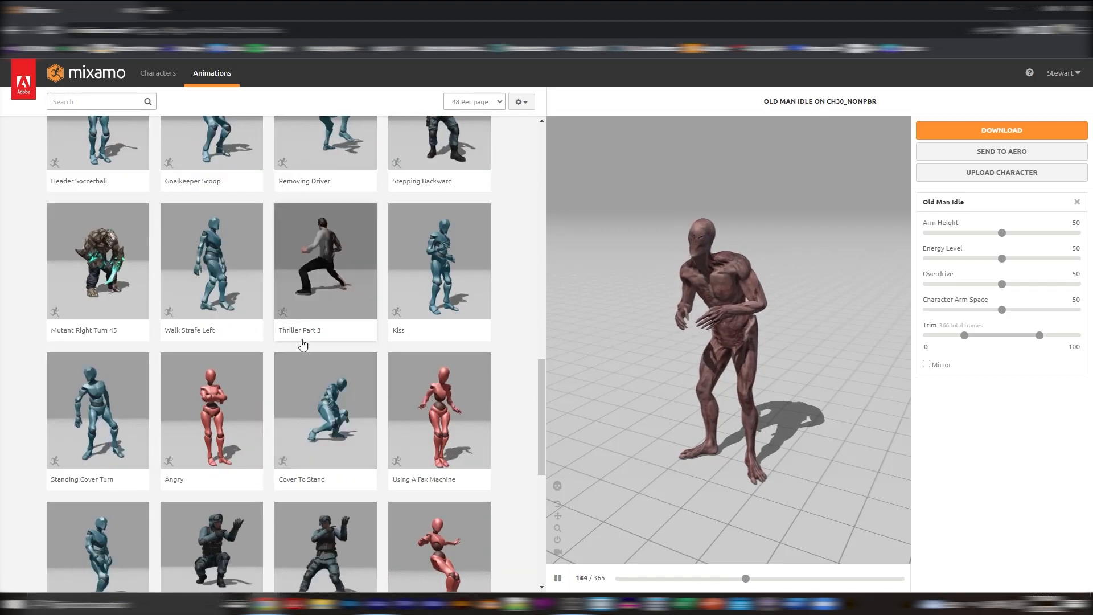
left_click(121, 427)
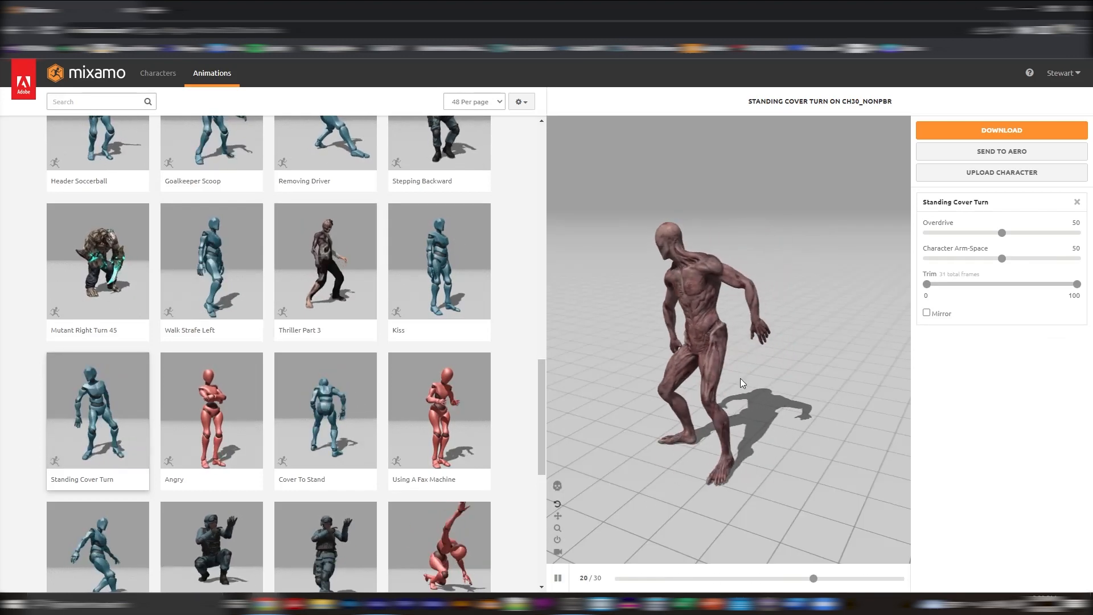
left_click_drag(721, 323, 746, 314)
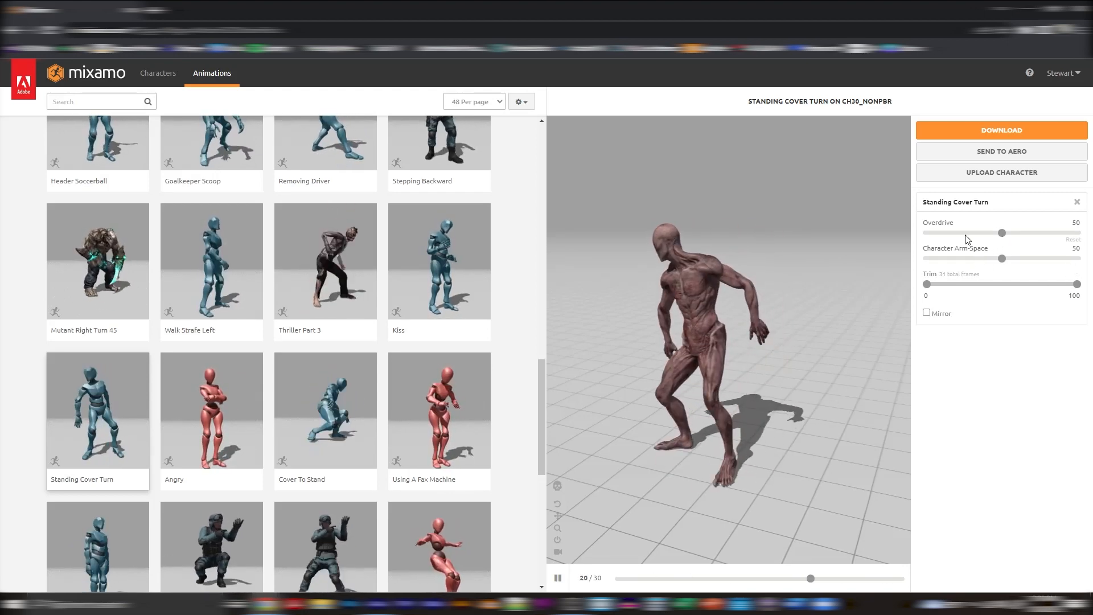
Set the Standing Cover Turn animation's Overdrive to 12, then try Character Arm-Space at 10 and 96
left_click_drag(1001, 234, 944, 234)
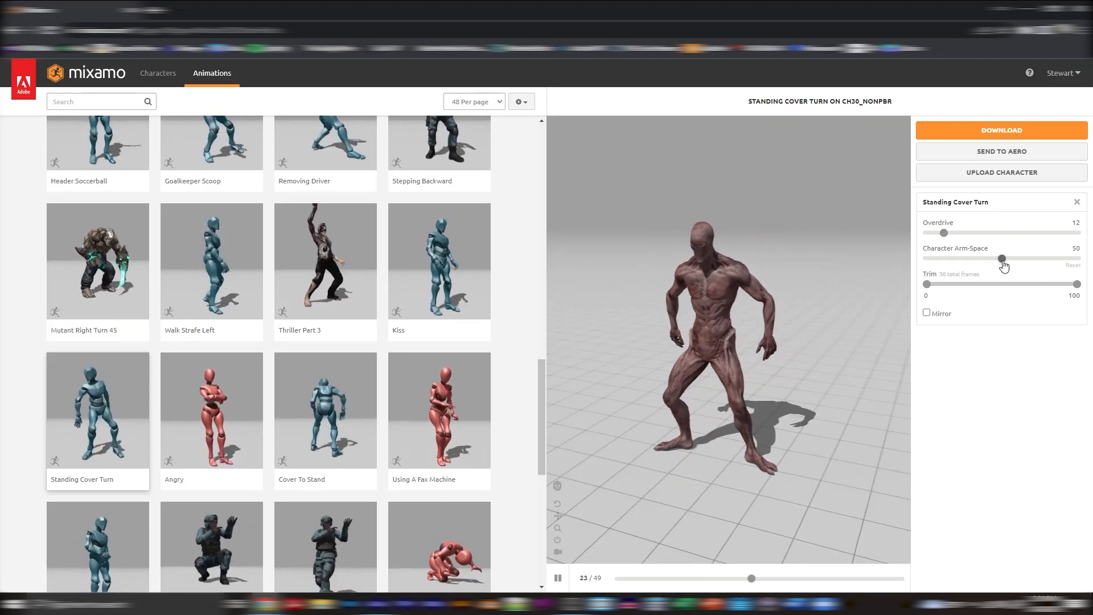
left_click_drag(949, 264, 943, 260)
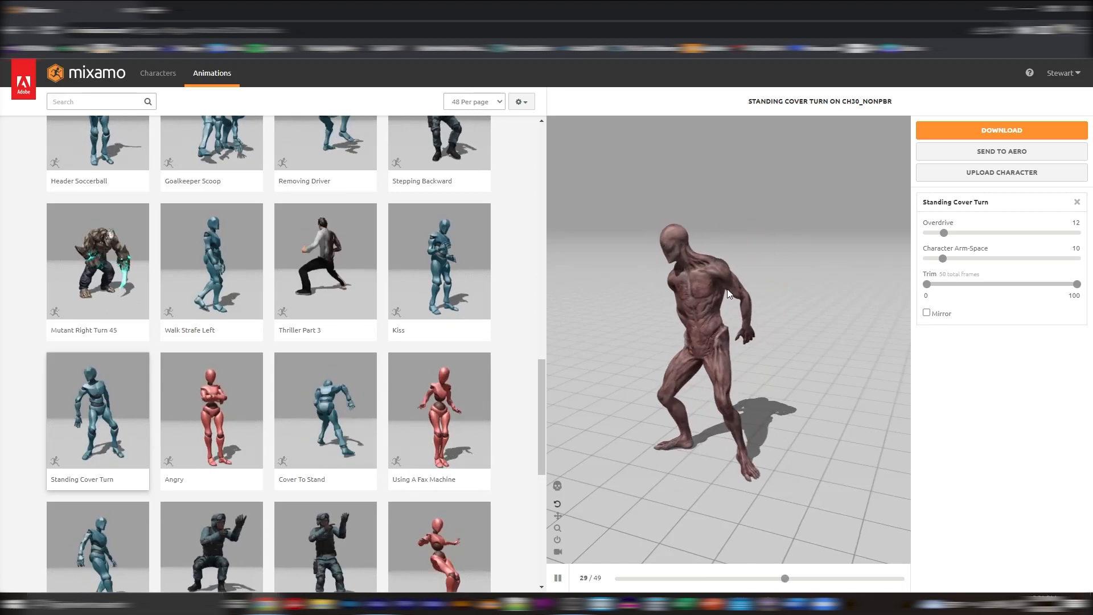
left_click_drag(943, 259, 1071, 259)
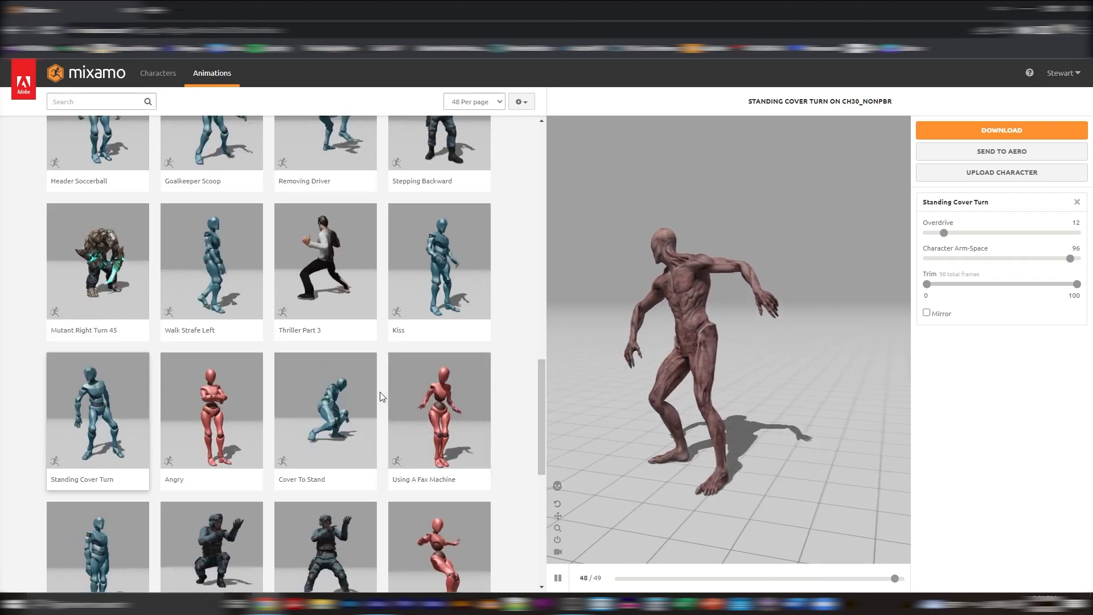
Apply the Reaction animation to the character and inspect its preview from several angles
scroll(503, 407, "up", 3)
scroll(502, 407, "up", 15)
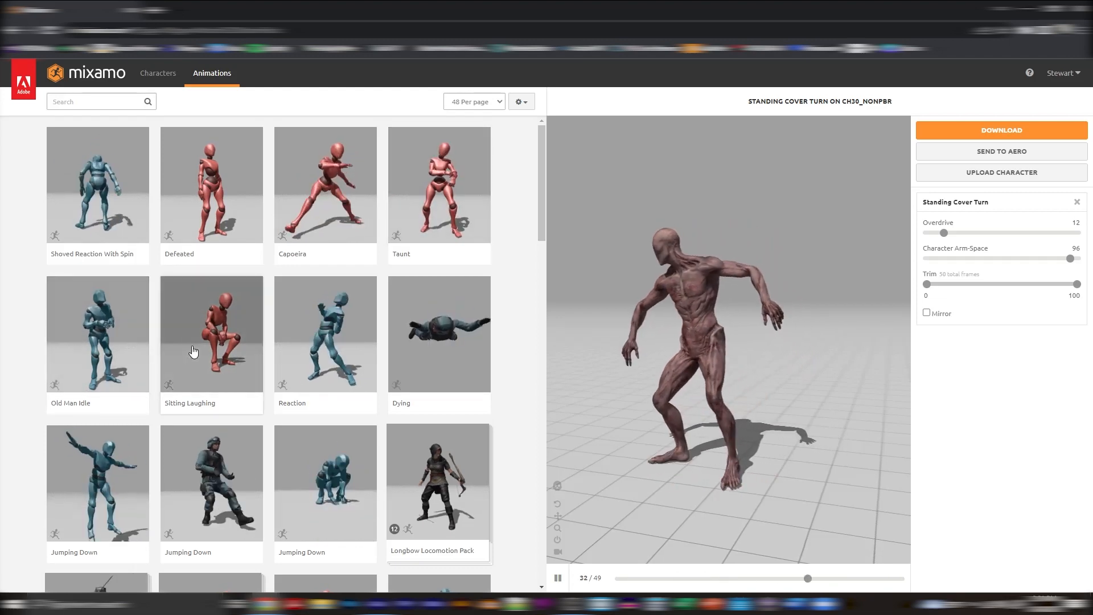
left_click(345, 359)
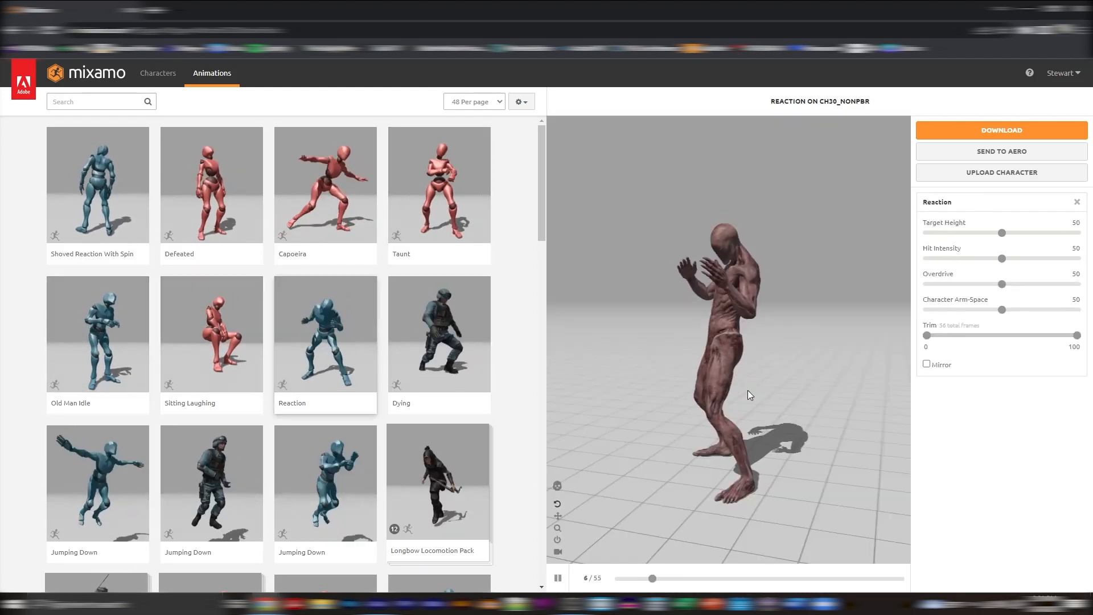
left_click_drag(819, 425, 806, 399)
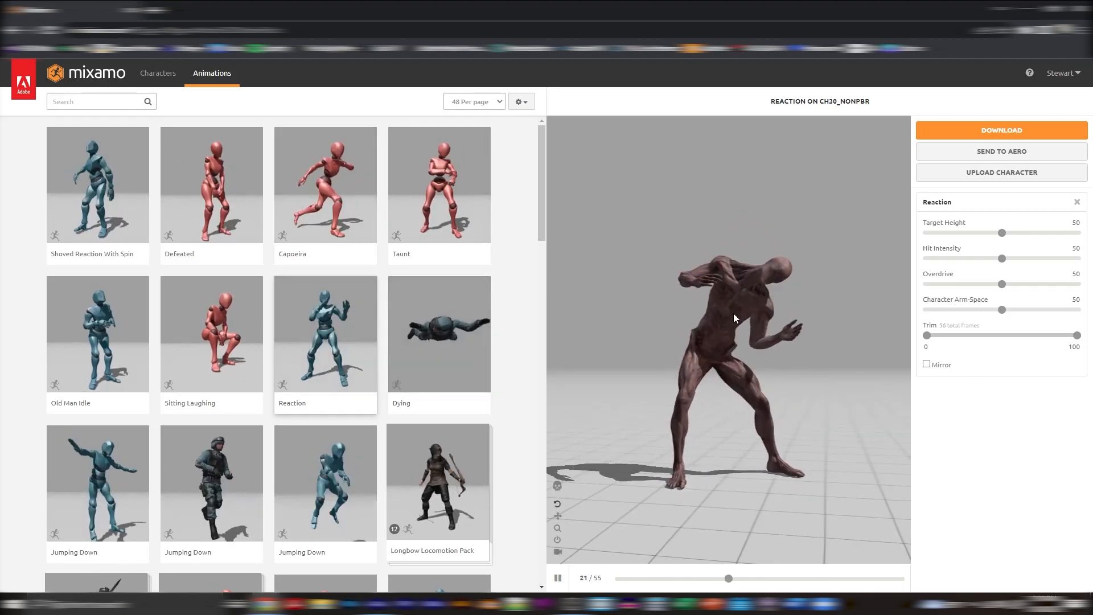
left_click_drag(849, 351, 802, 364)
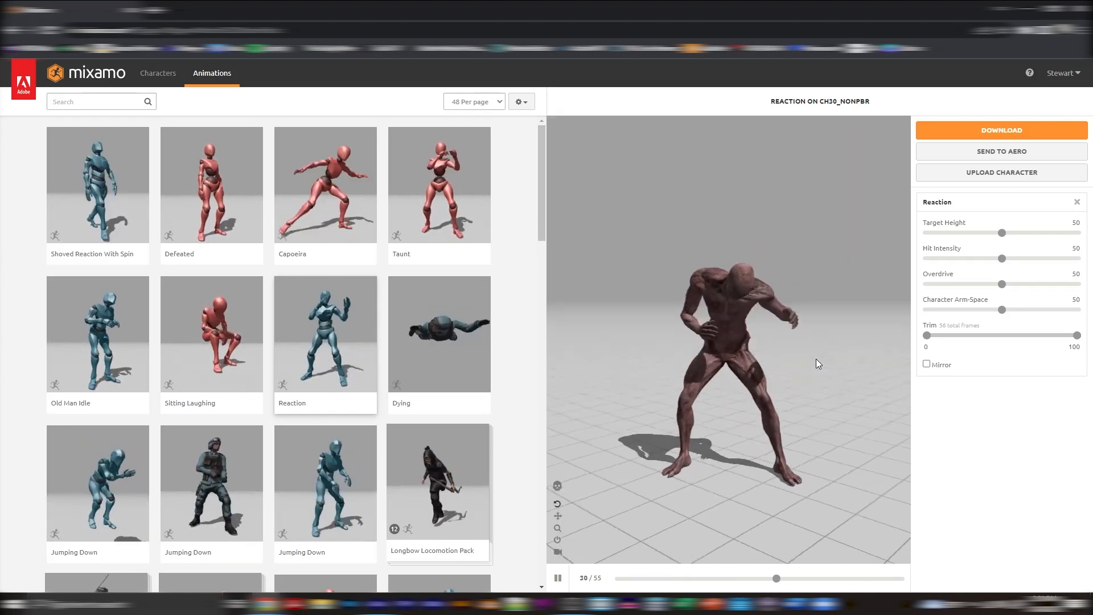
Find the Header Soccerball animation in the library and apply it to the character
scroll(505, 412, "down", 9)
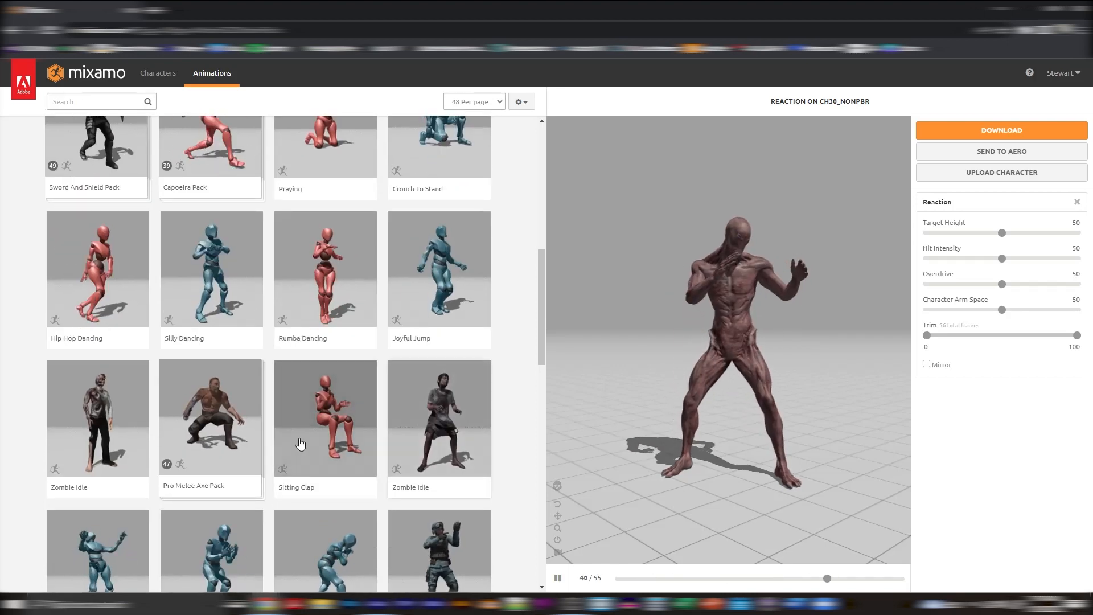
scroll(215, 419, "down", 3)
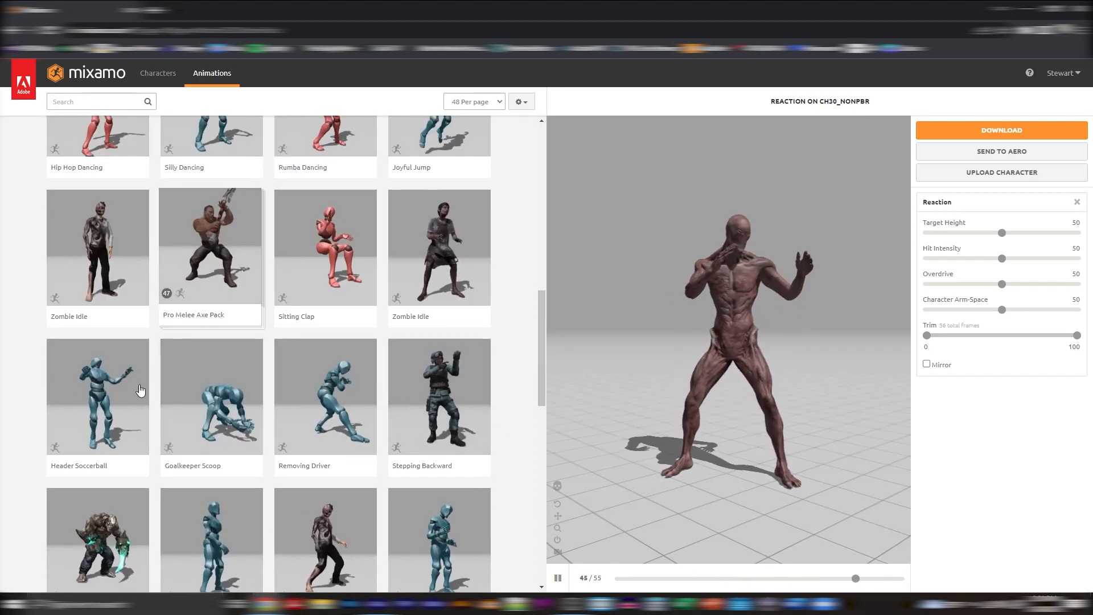
scroll(134, 365, "down", 1)
left_click(121, 333)
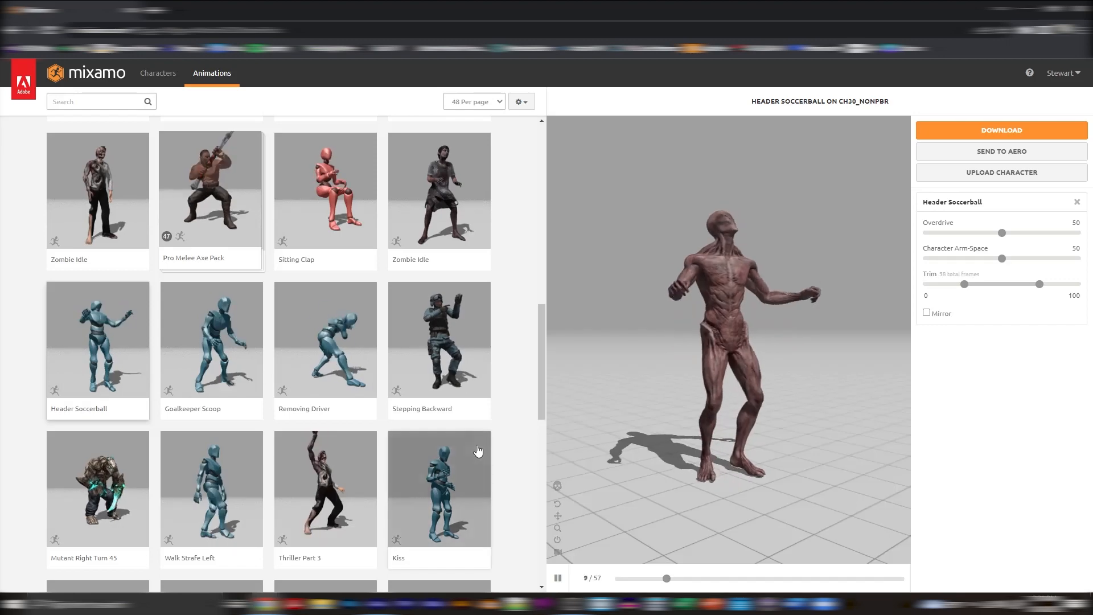
Find the Using A Fax Machine animation in the library and preview it on the character
scroll(479, 452, "down", 3)
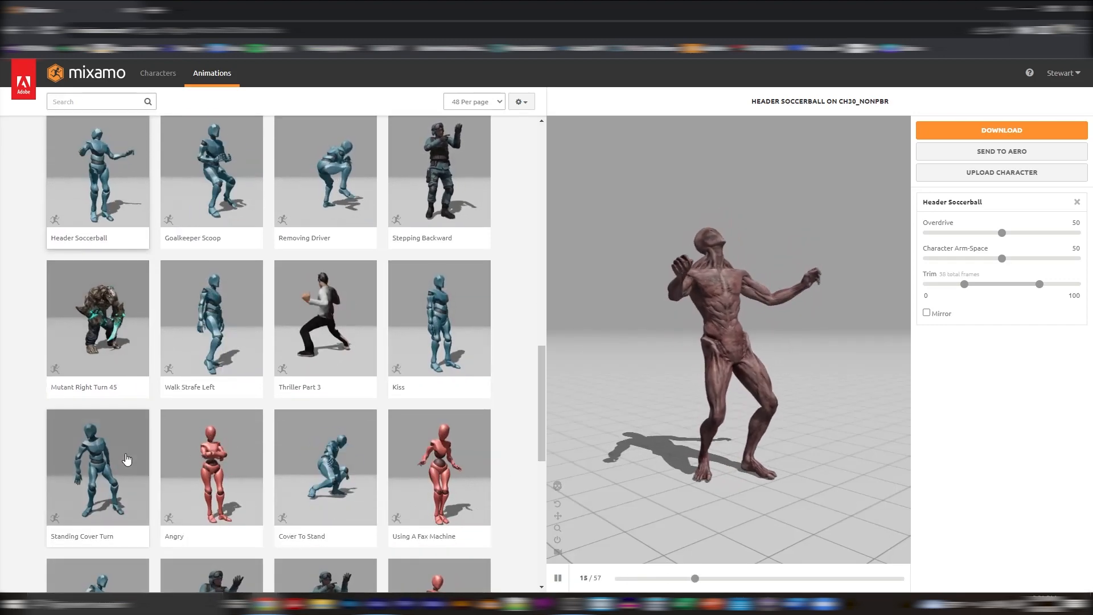
scroll(484, 331, "down", 4)
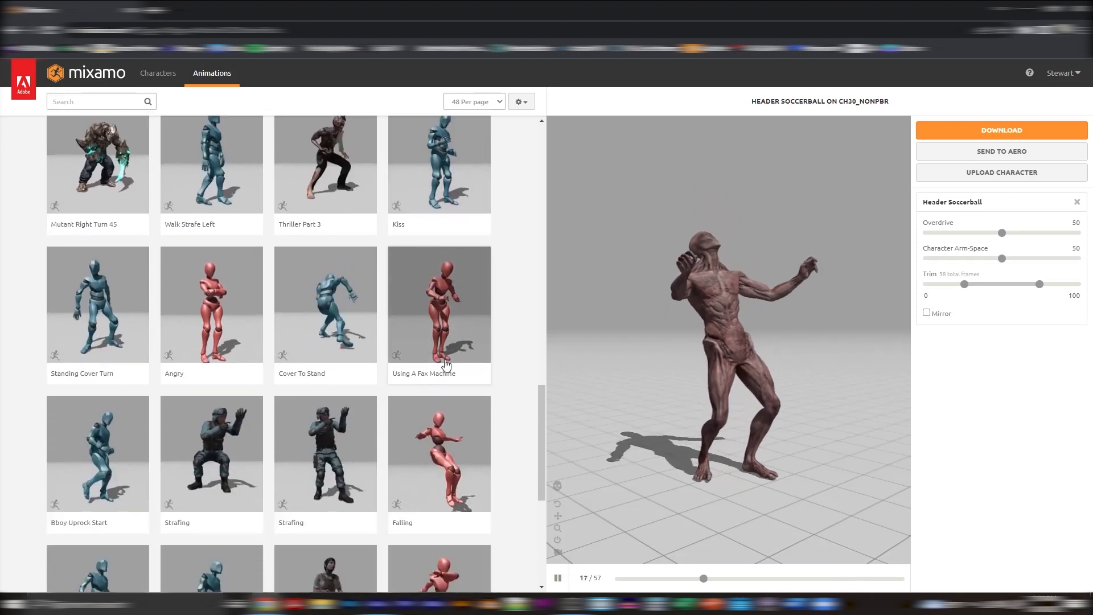
left_click(399, 241)
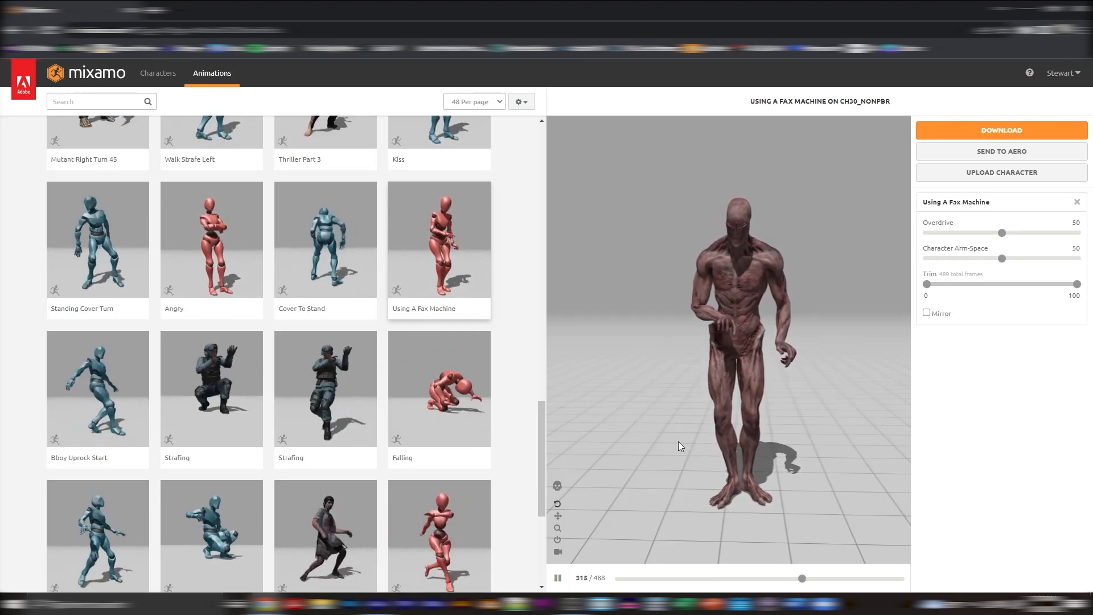
Apply the Zombie Biting animation to the character and inspect its preview from several angles
scroll(342, 466, "down", 2)
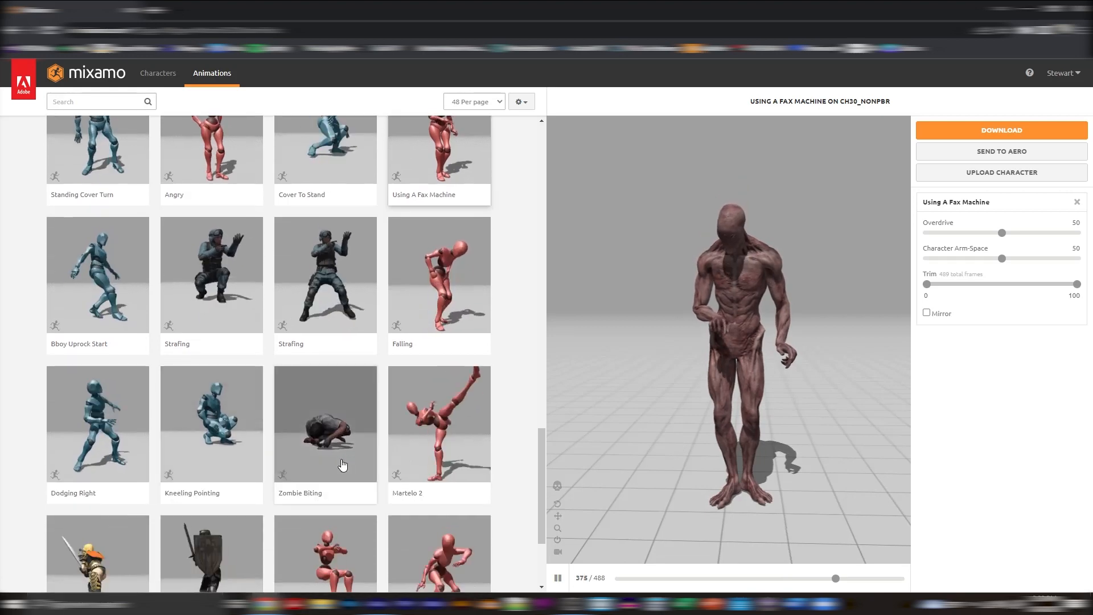
scroll(468, 472, "down", 3)
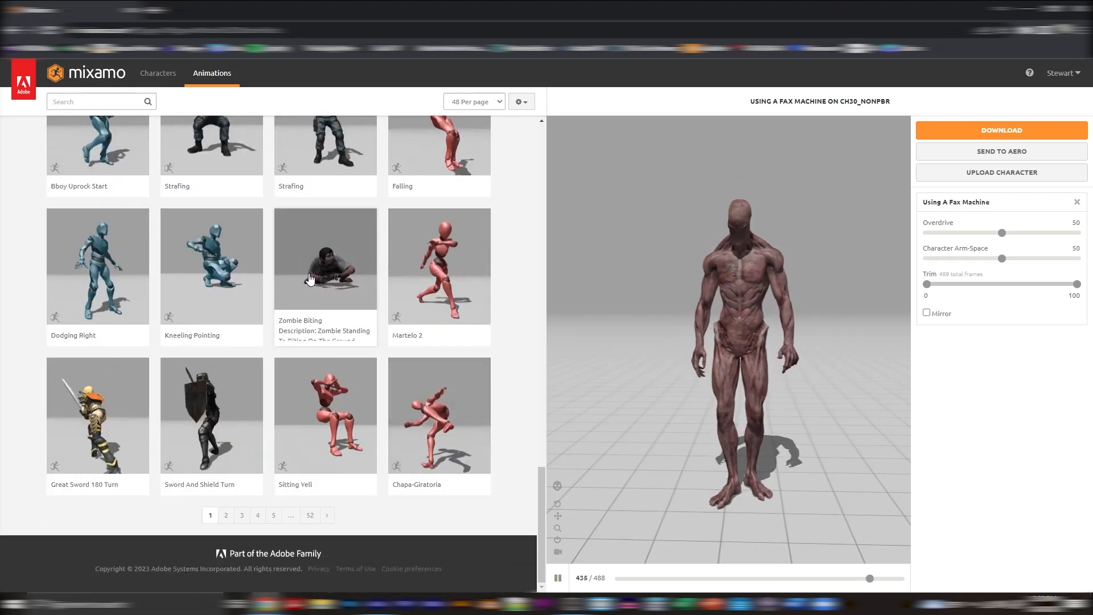
left_click(311, 283)
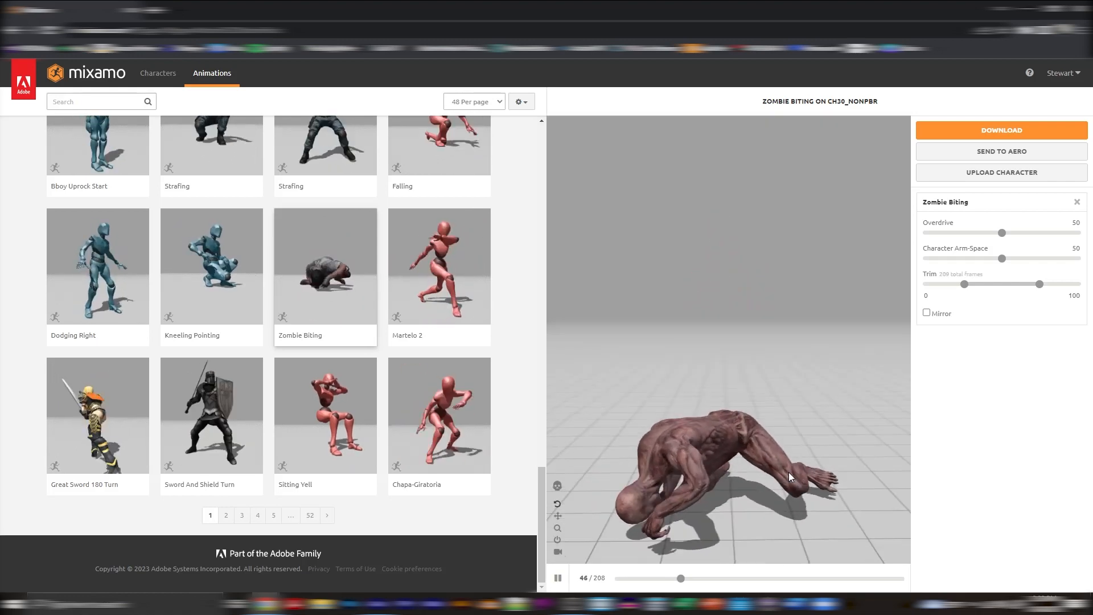
left_click_drag(774, 459, 815, 401)
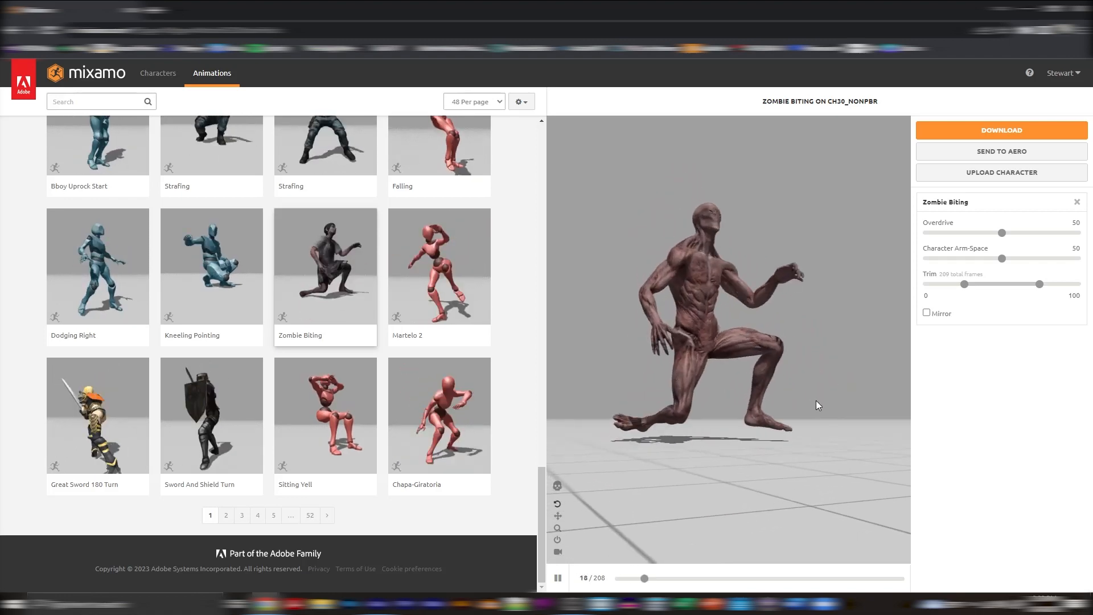
left_click_drag(774, 463, 793, 472)
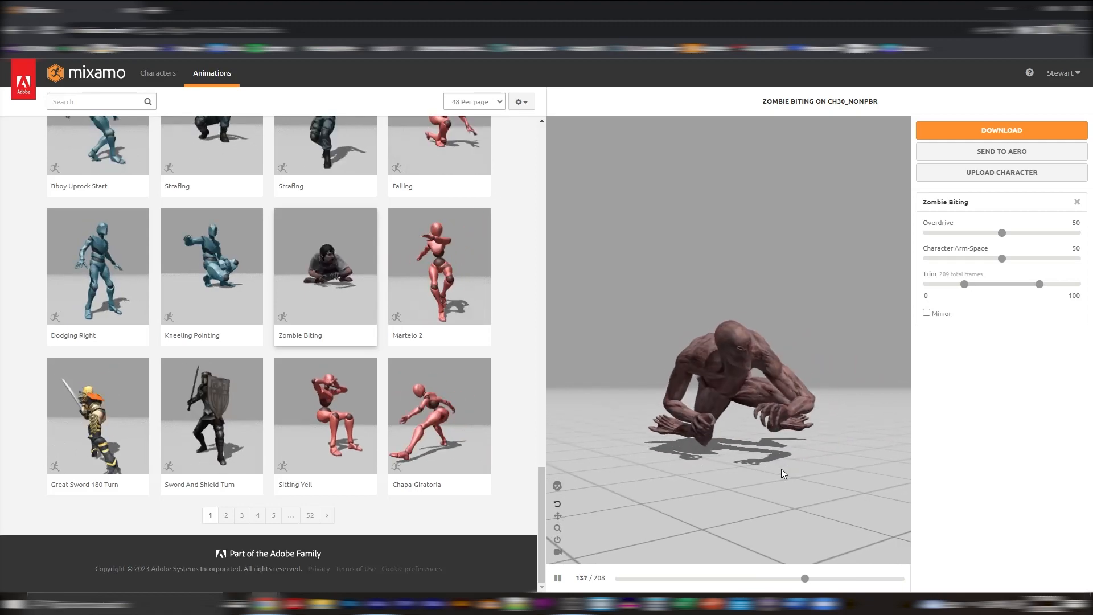
left_click_drag(817, 420, 792, 423)
Apply the Old Man Idle animation to the character
scroll(342, 407, "up", 18)
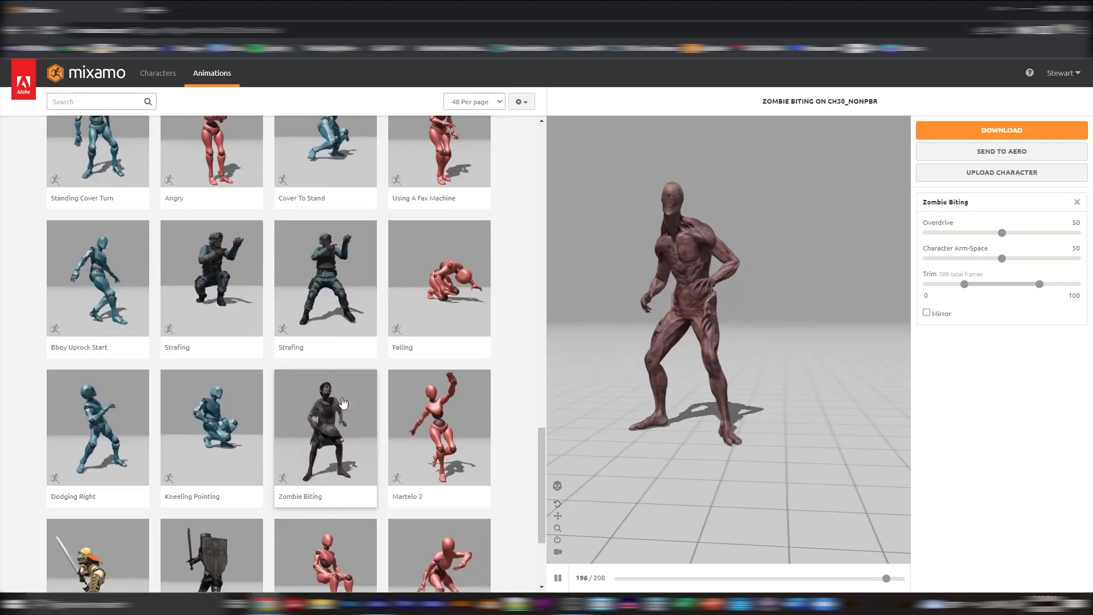
scroll(249, 392, "up", 5)
left_click(143, 348)
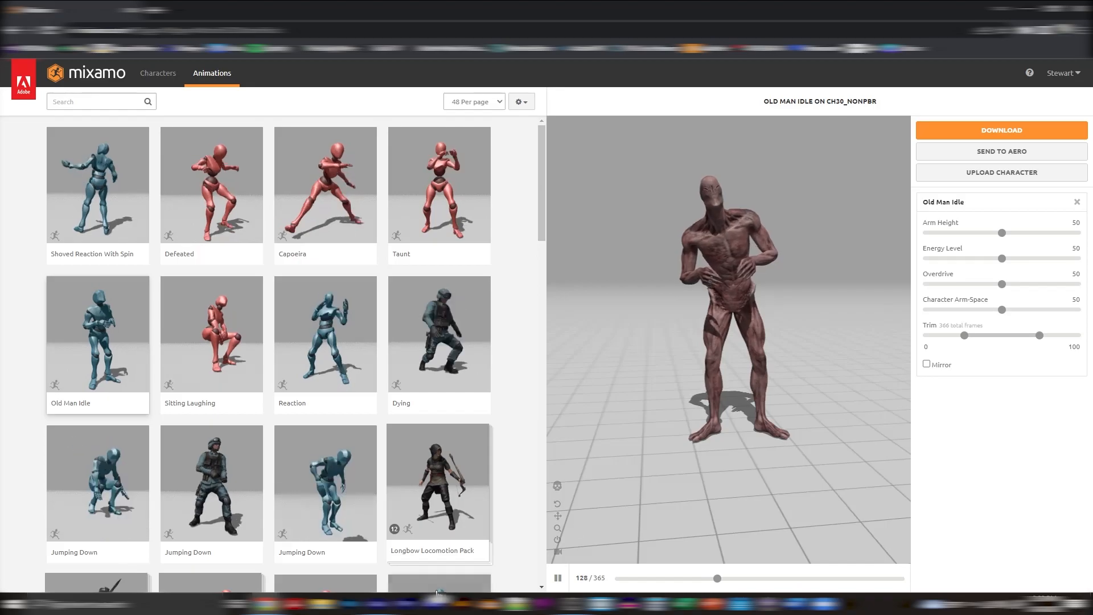
Try Arm Height 94 and Energy Level 100 on Old Man Idle and preview the motion from other angles
left_click(378, 604)
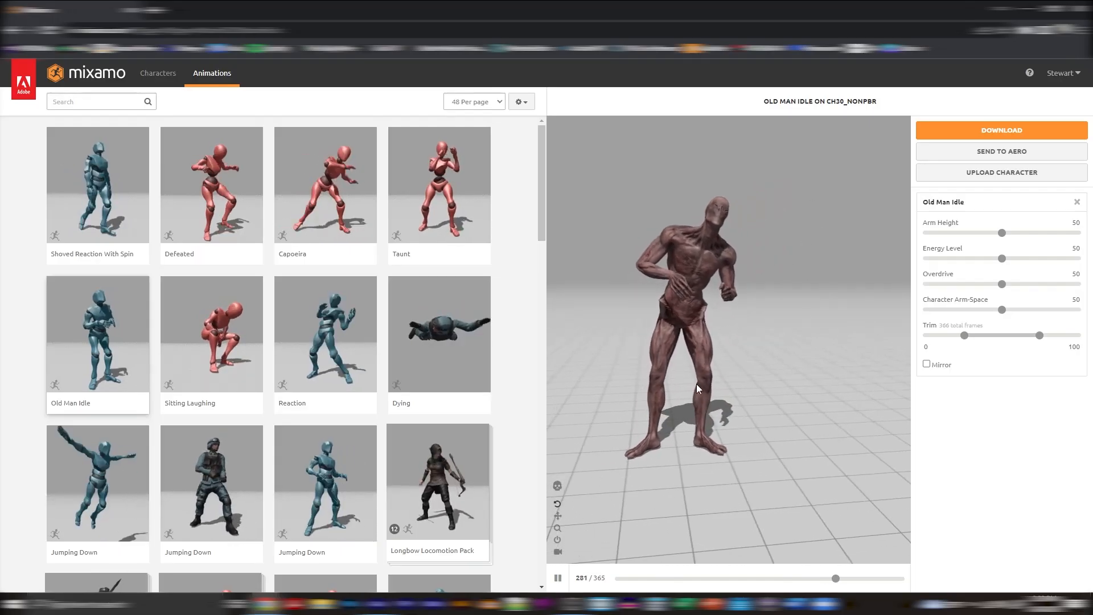
left_click_drag(1002, 233, 1068, 233)
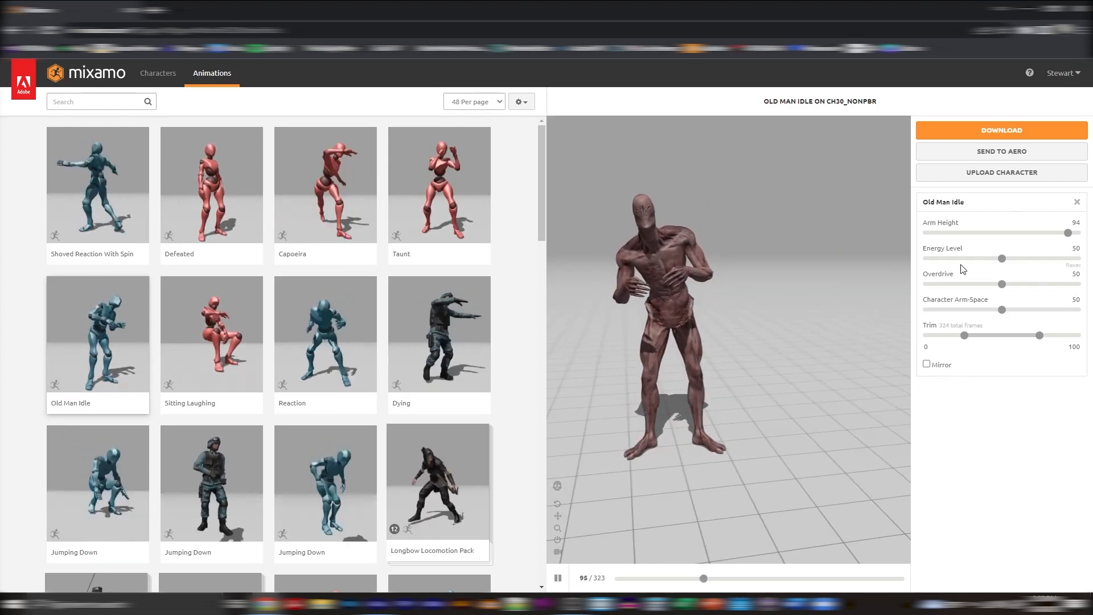
left_click_drag(1006, 260, 1077, 258)
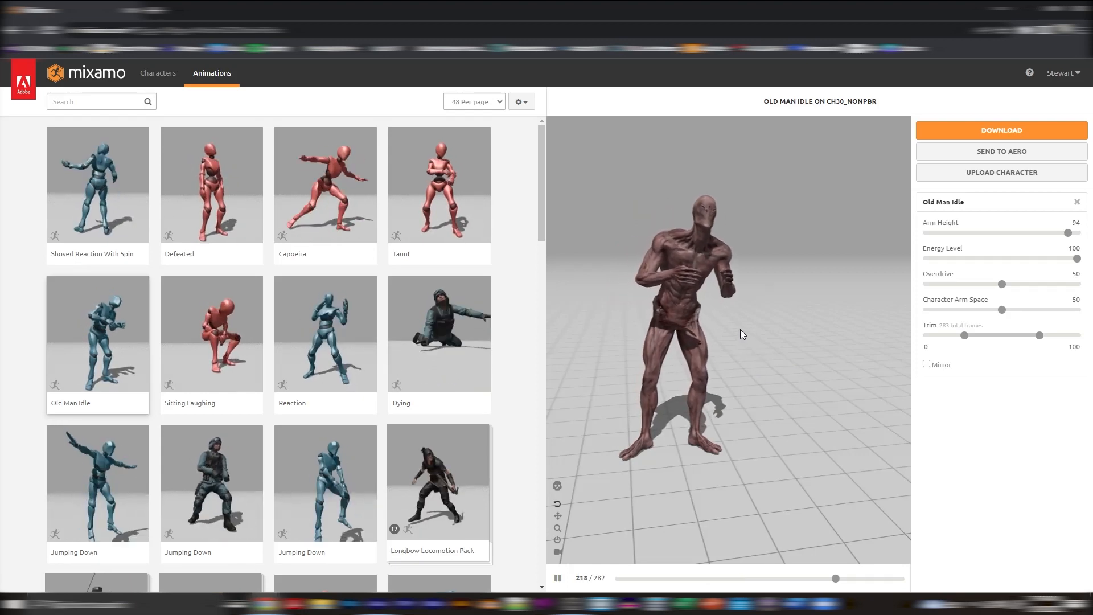
left_click_drag(769, 308, 613, 348)
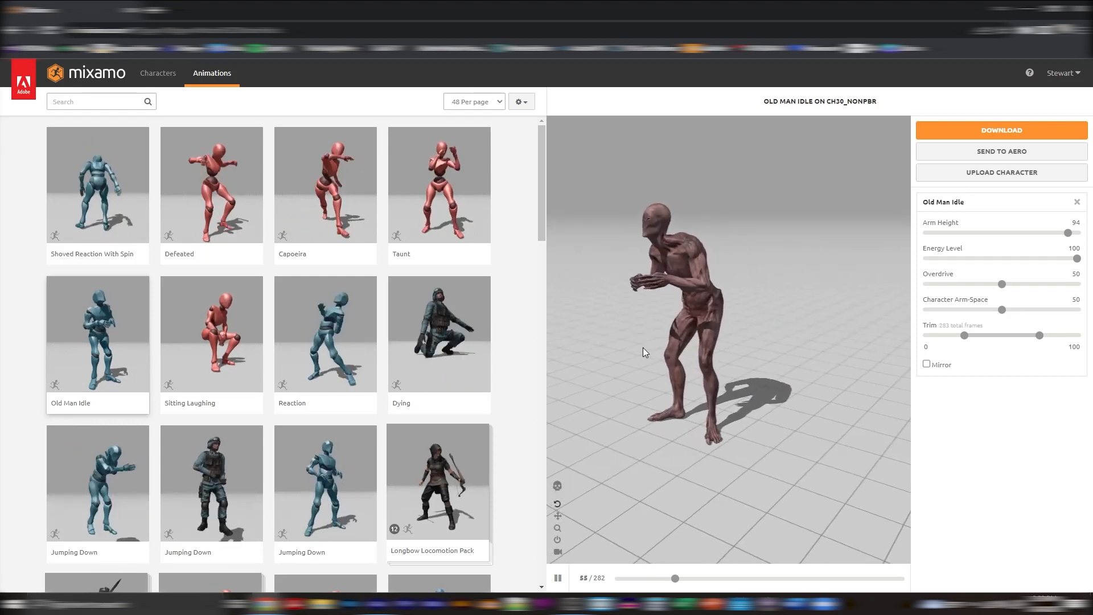
left_click_drag(685, 382, 716, 352)
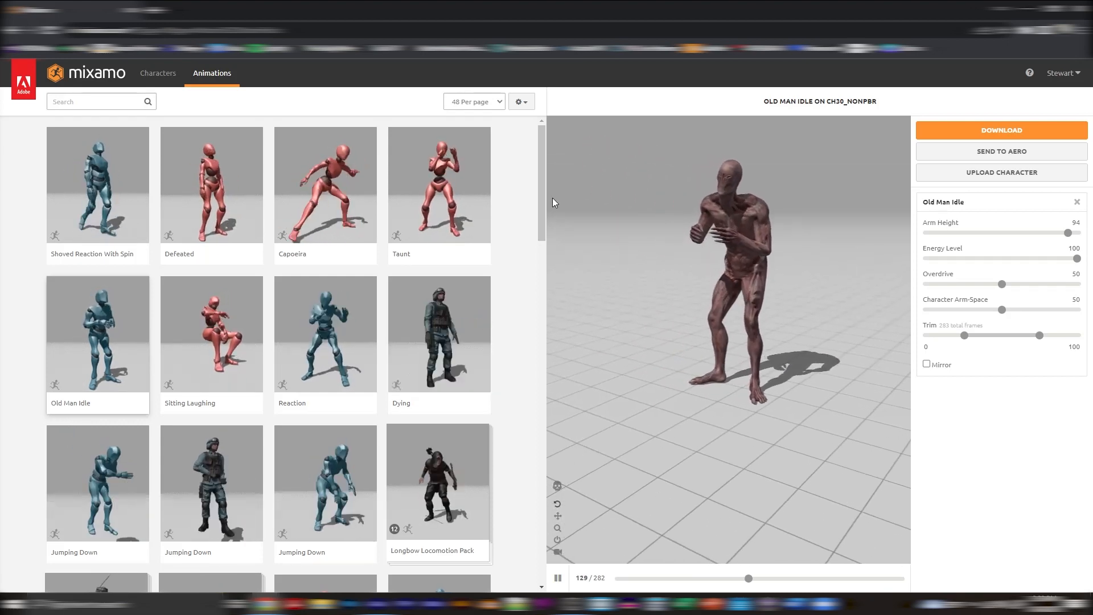
Switch to Sitting Laughing and reapply Old Man Idle to restore its default animation settings
left_click(212, 334)
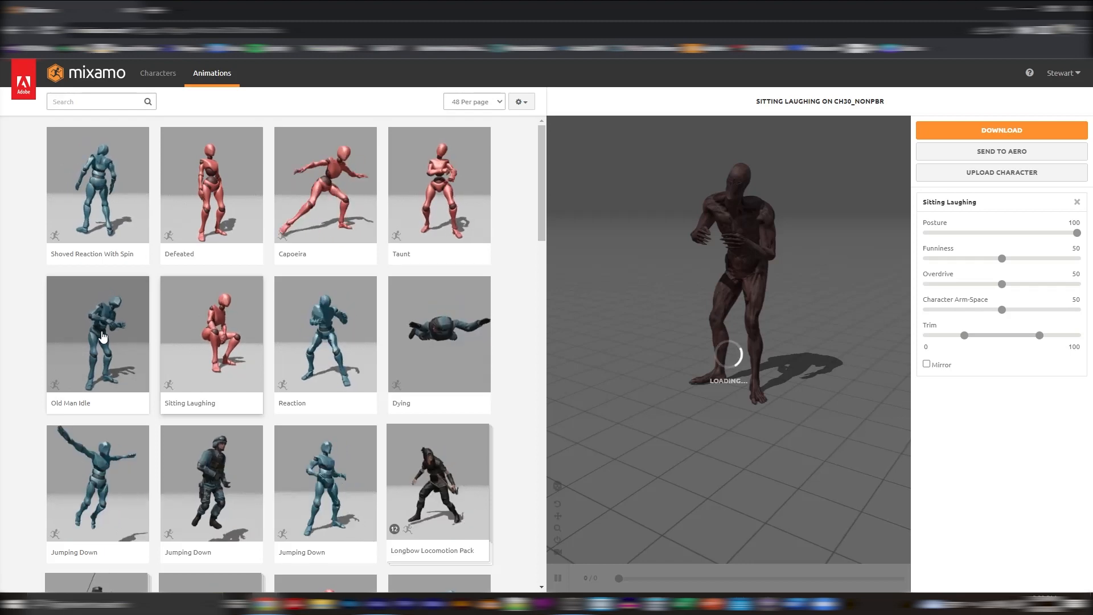
left_click(103, 336)
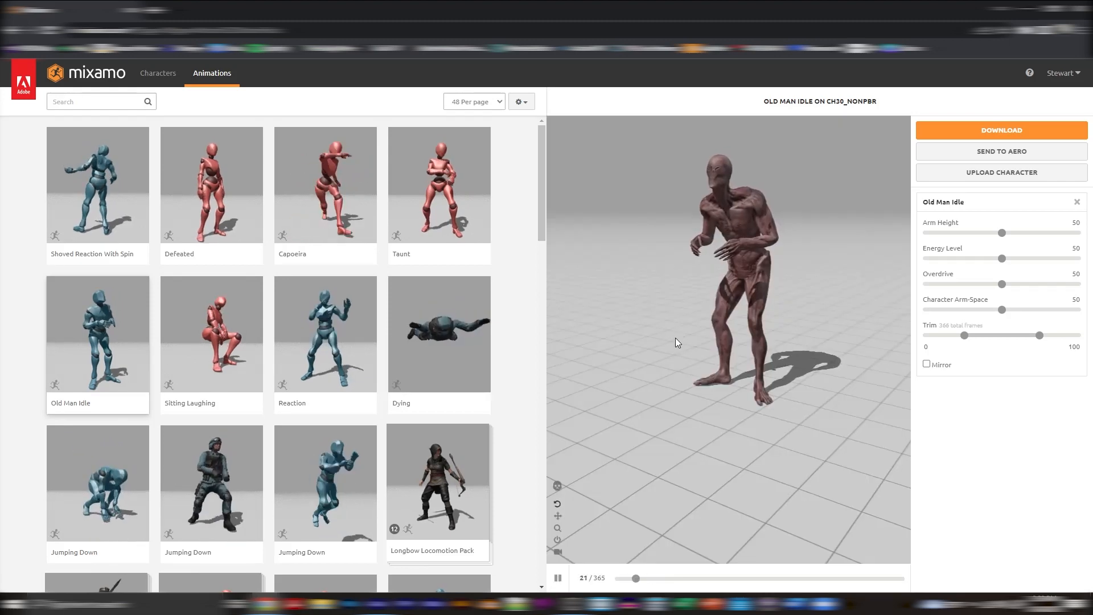
Download the animated character as Collada (.dae) with skin, 30 frames per second and no keyframe reduction
left_click(983, 128)
left_click(455, 179)
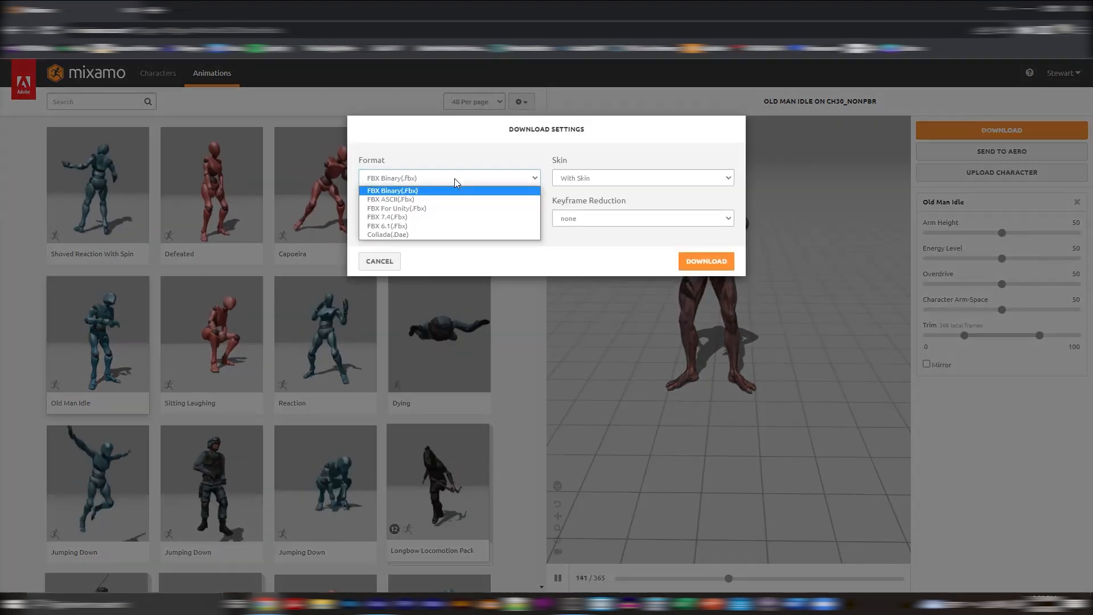
left_click(378, 235)
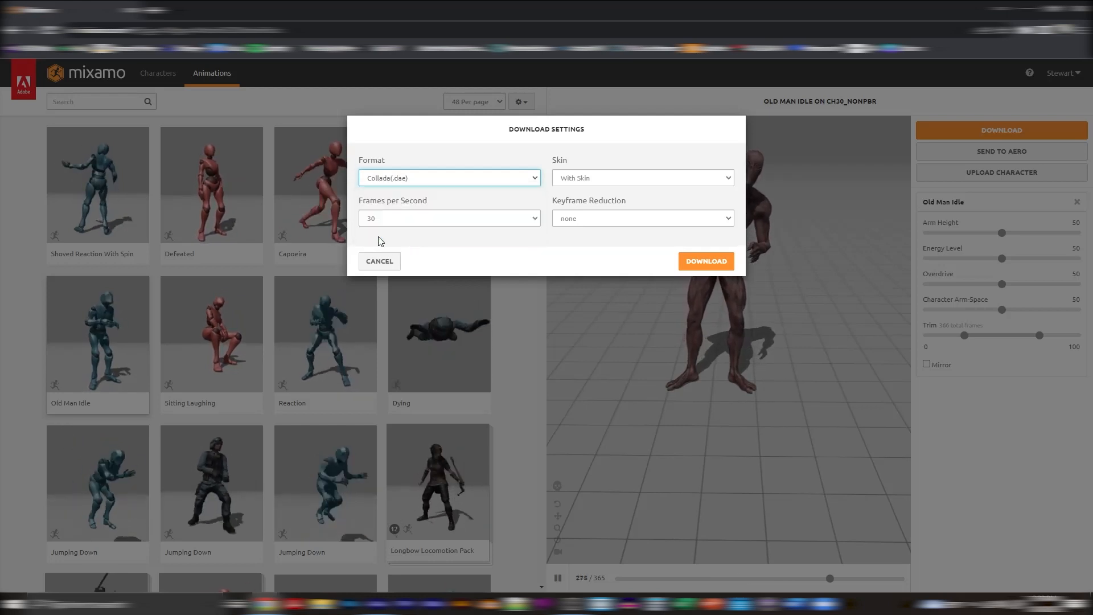
left_click(585, 181)
left_click(592, 190)
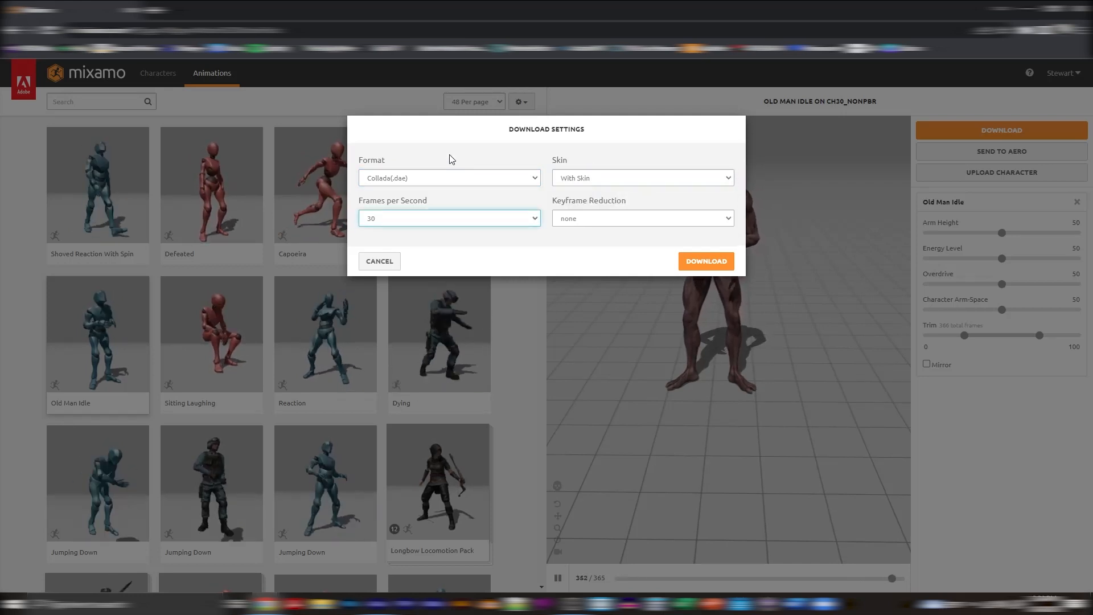
left_click(456, 223)
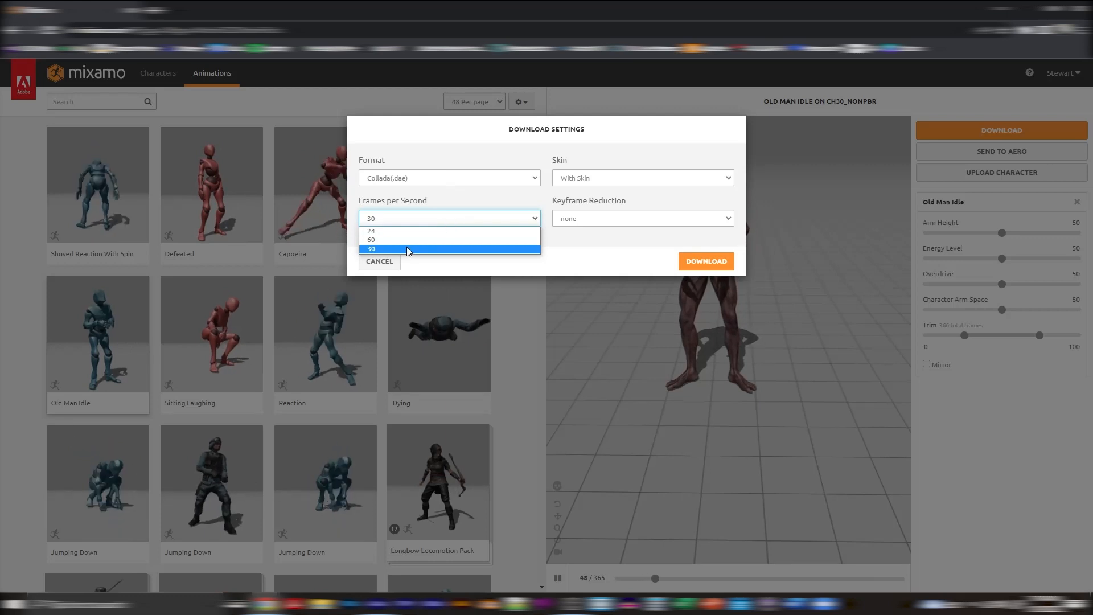
left_click(405, 247)
left_click(607, 218)
left_click(607, 229)
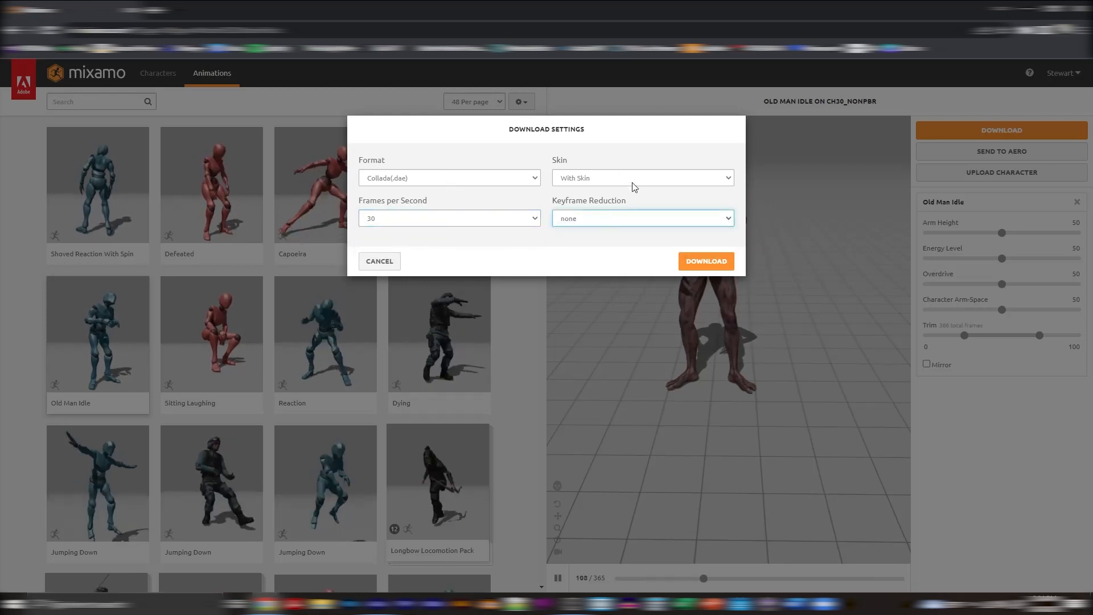
left_click(706, 261)
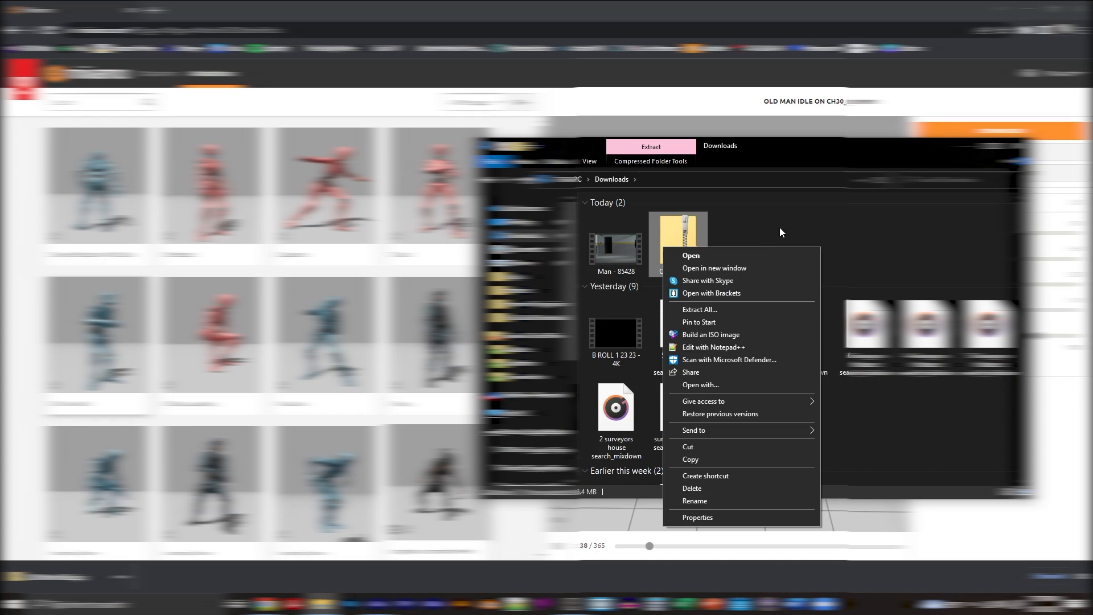
Extract the Old Man Idle archive in the Downloads folder
left_click(780, 228)
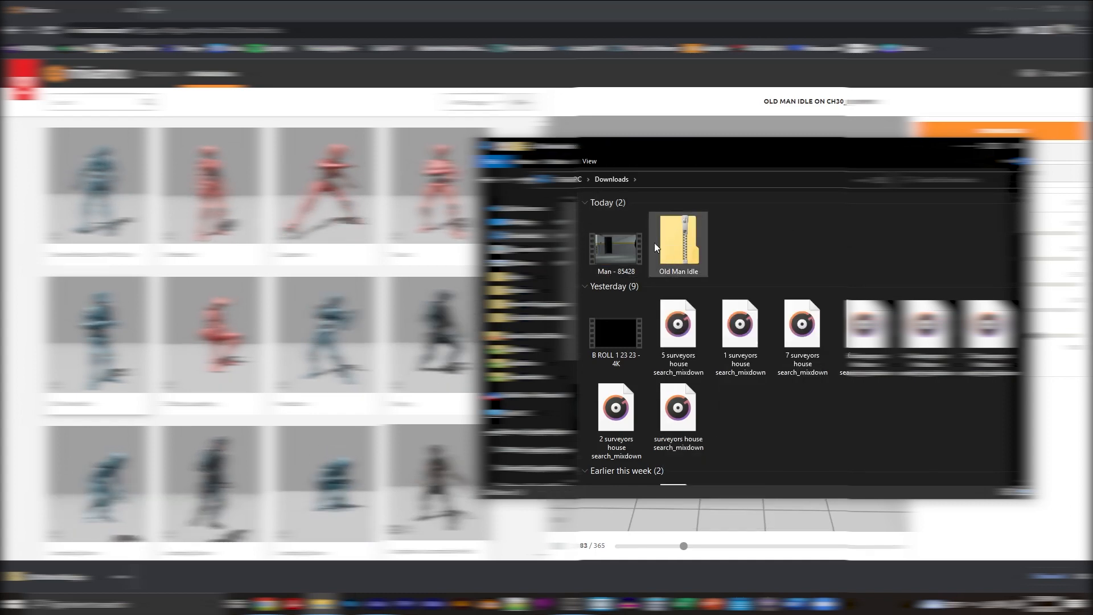
right_click(688, 244)
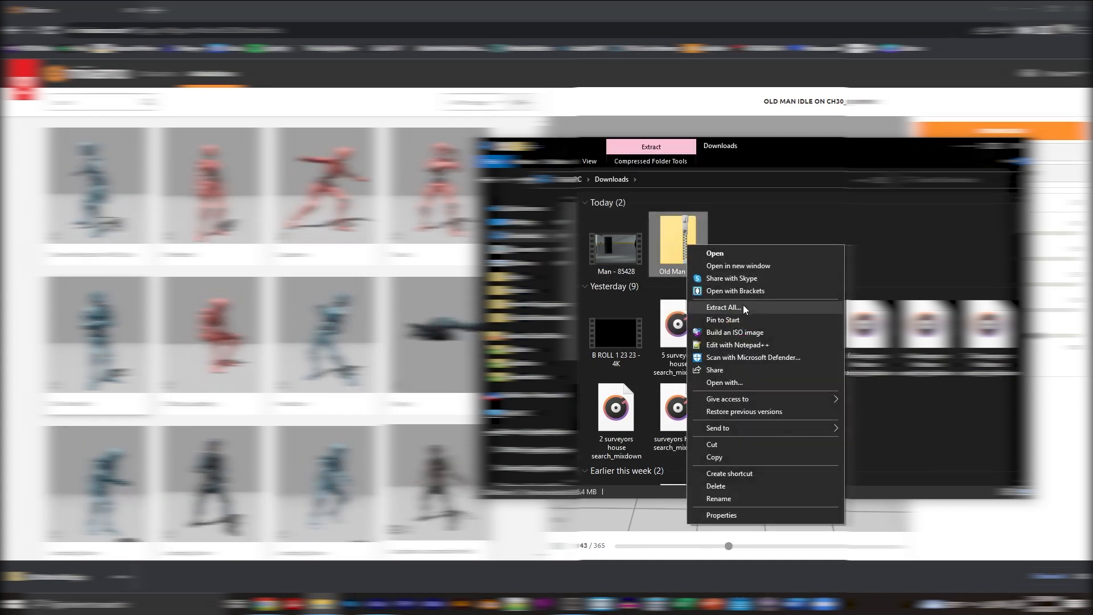
left_click(743, 305)
left_click(655, 257)
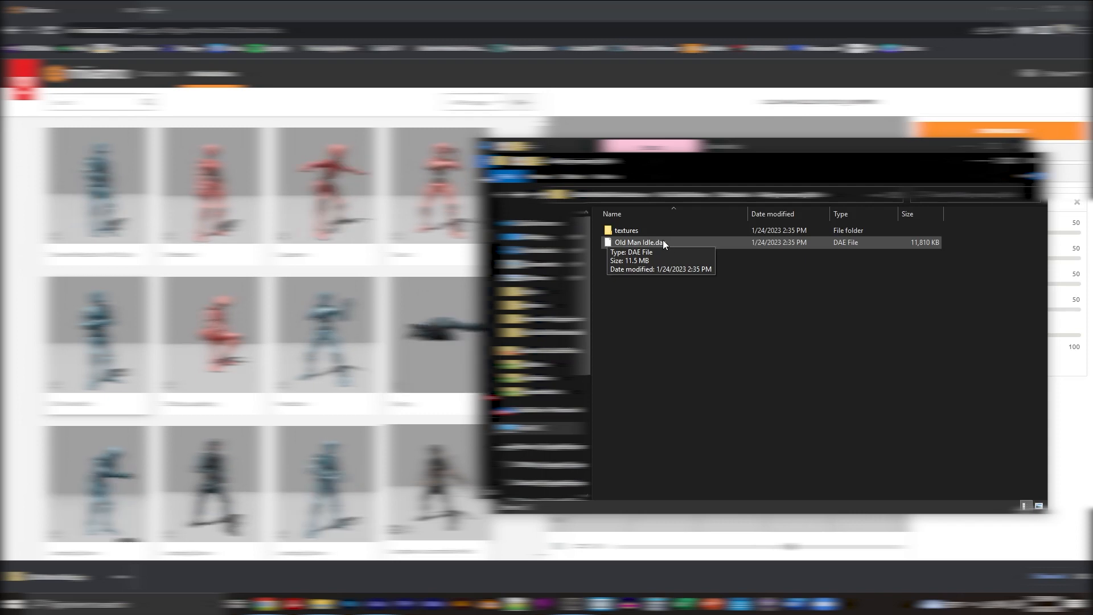
Look through the extracted textures folder and return to its parent folder
double_click(630, 230)
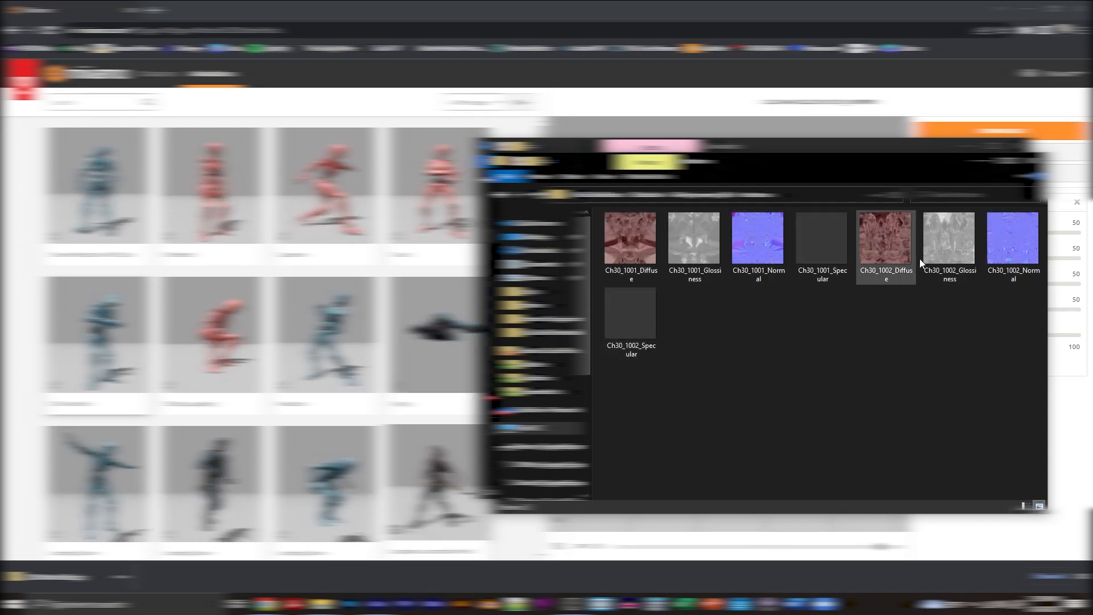
key("alt+Left")
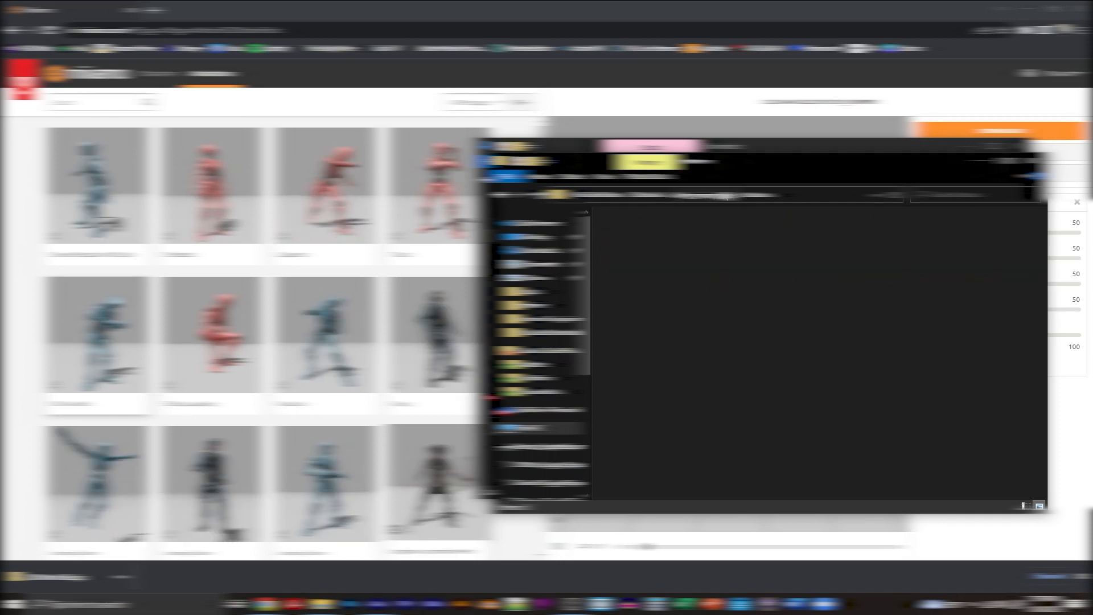
left_click(645, 317)
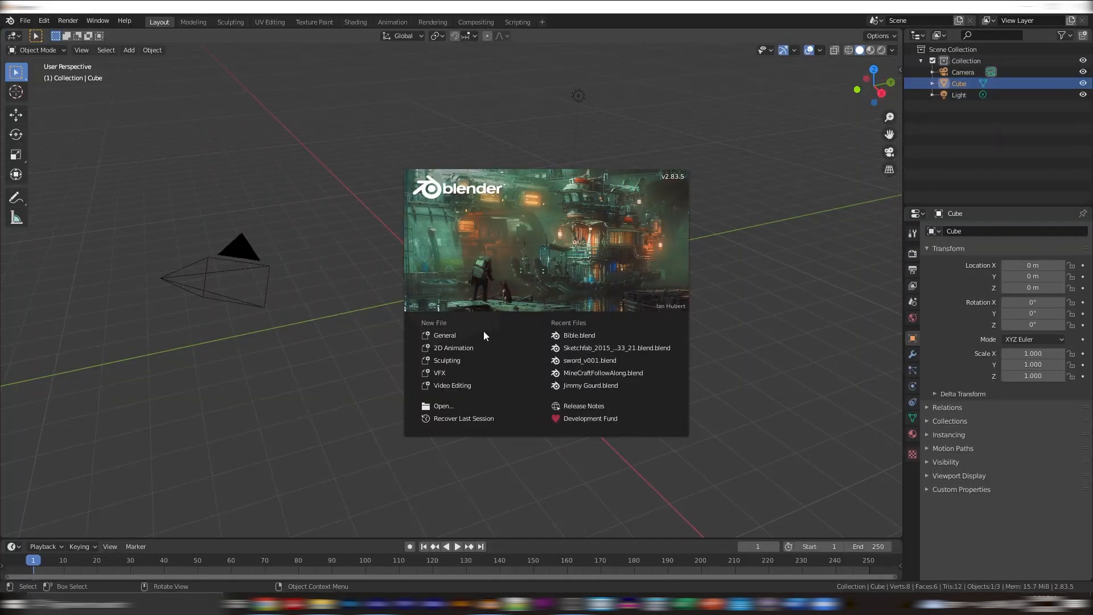
Switch to Blender, start a new General file and delete the default cube
left_click(463, 335)
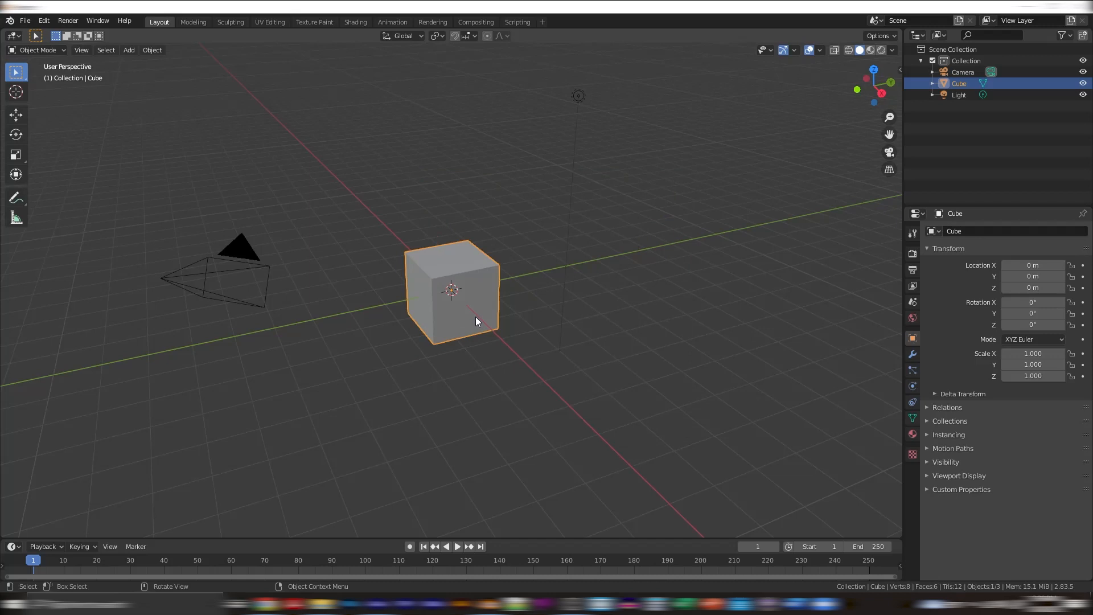
key("Delete")
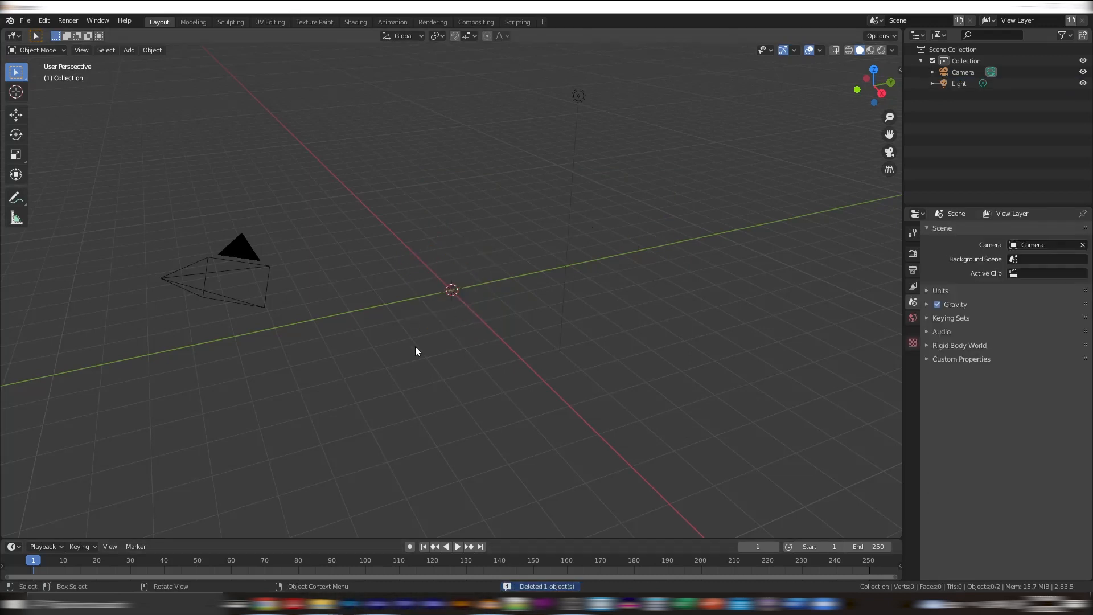
Import the extracted Old Man Idle Collada (.dae) file into the empty scene
left_click(26, 21)
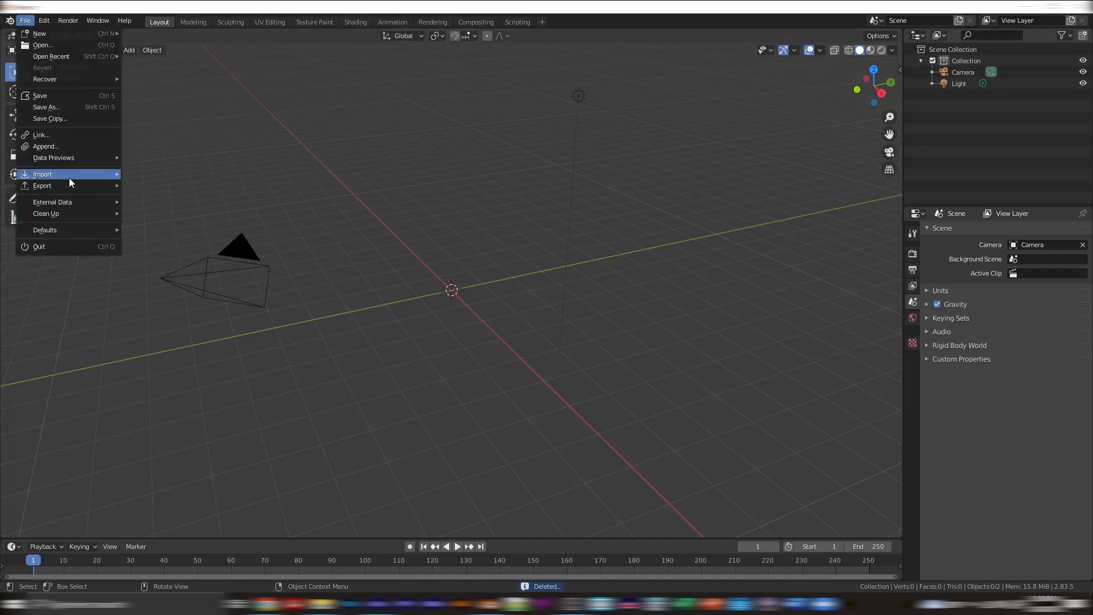
mouse_move(116, 173)
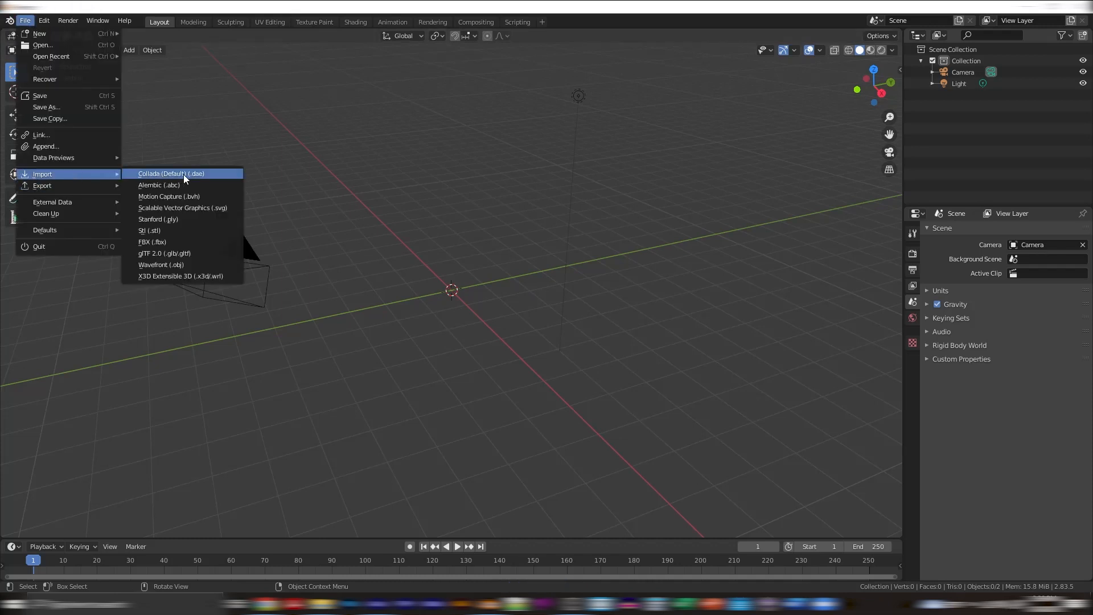
left_click(214, 173)
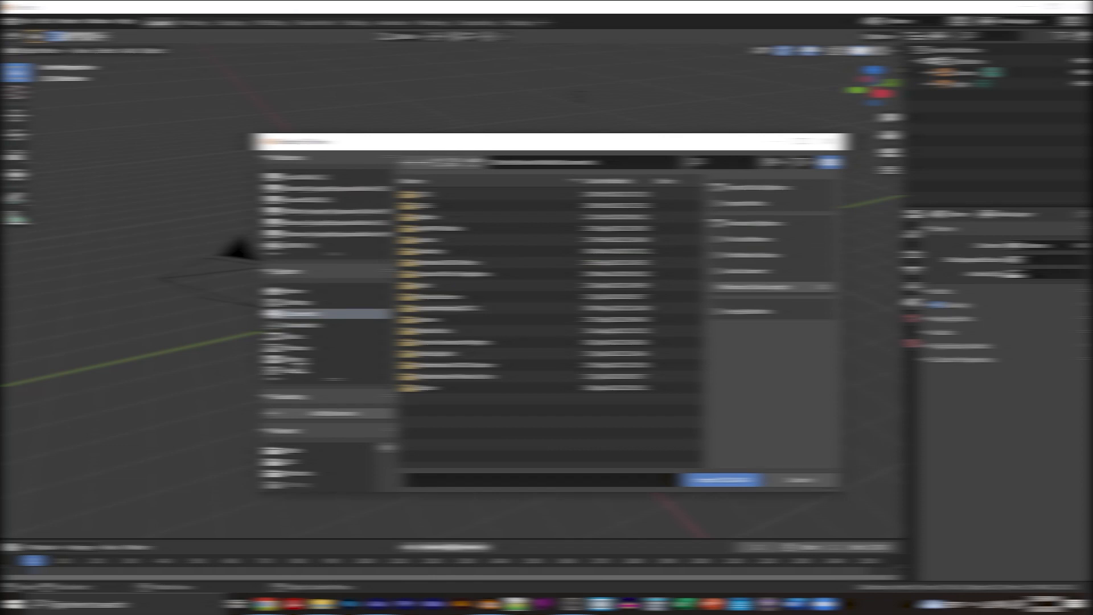
scroll(312, 346, "down", 5)
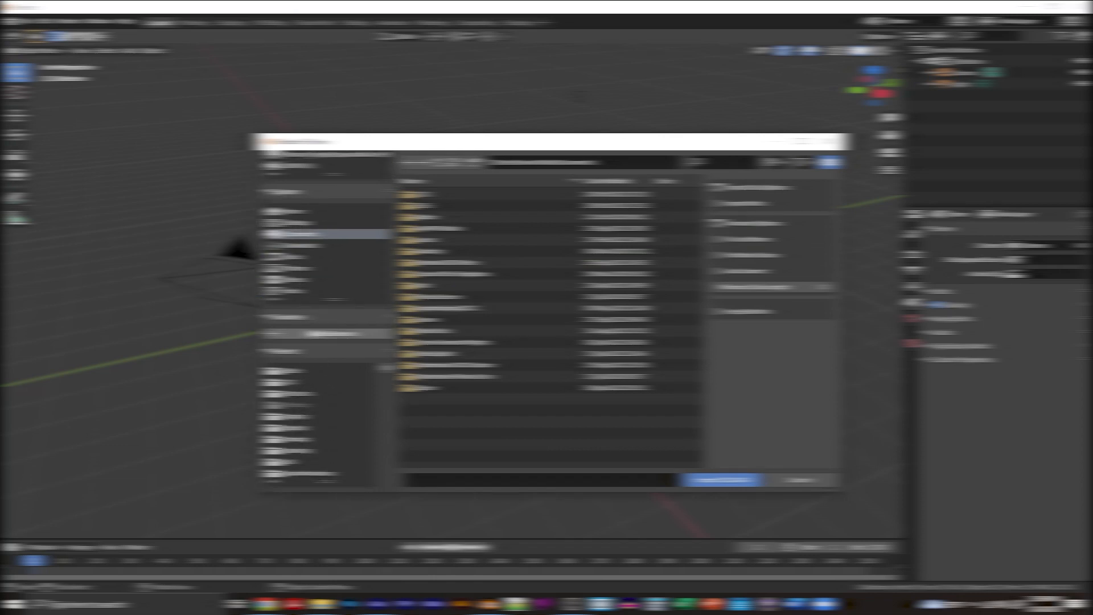
scroll(312, 468, "up", 5)
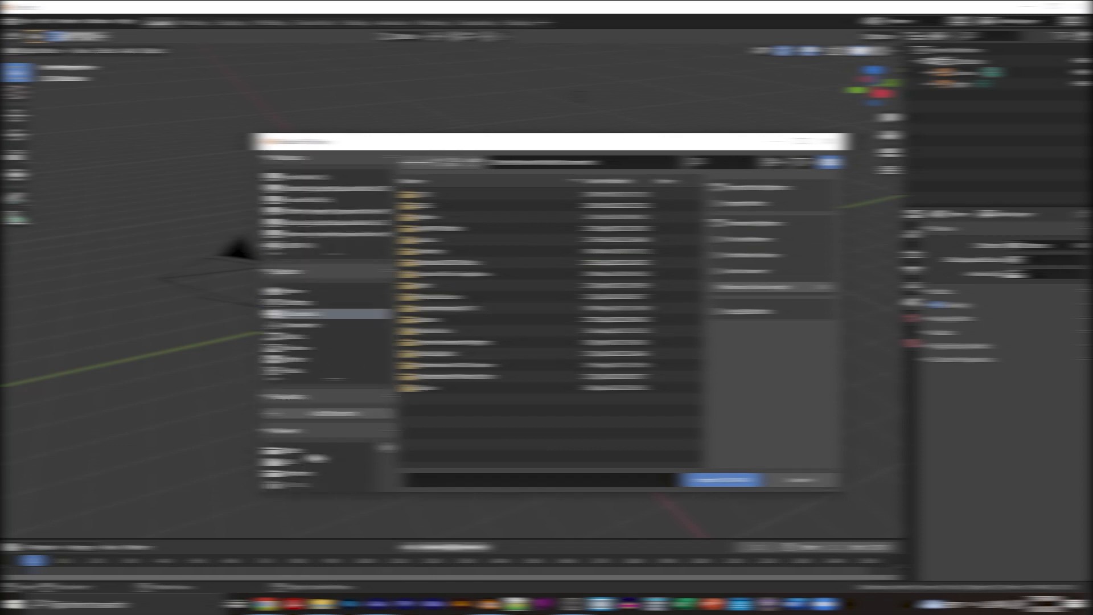
left_click(307, 200)
left_click(432, 206)
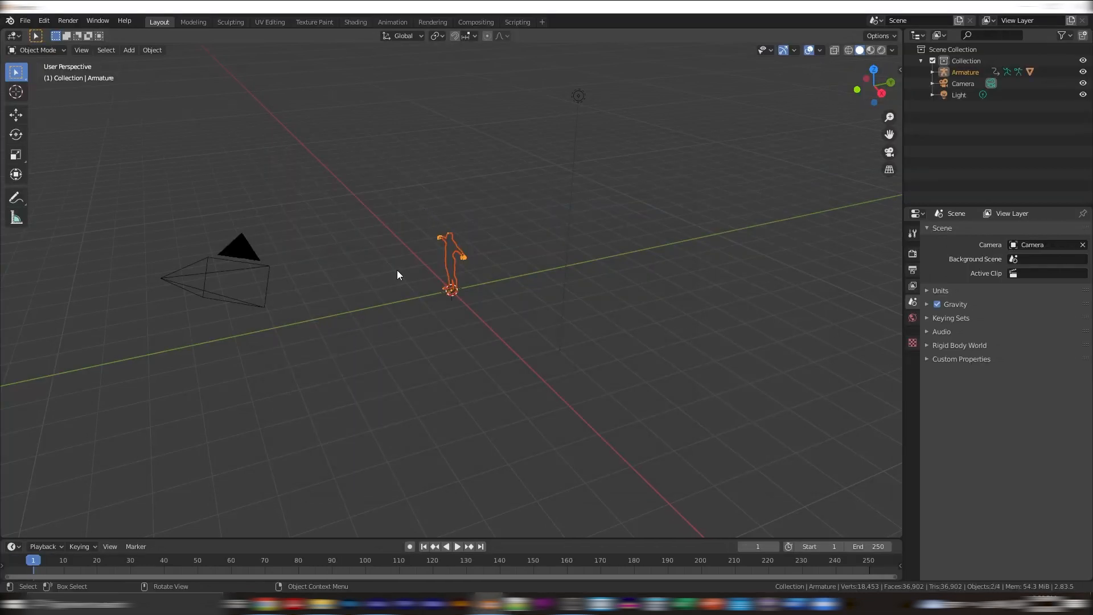
Inspect the imported character in Material Preview shading from several angles, with the armature deselected
scroll(401, 283, "up", 6)
left_click_drag(380, 212, 456, 192)
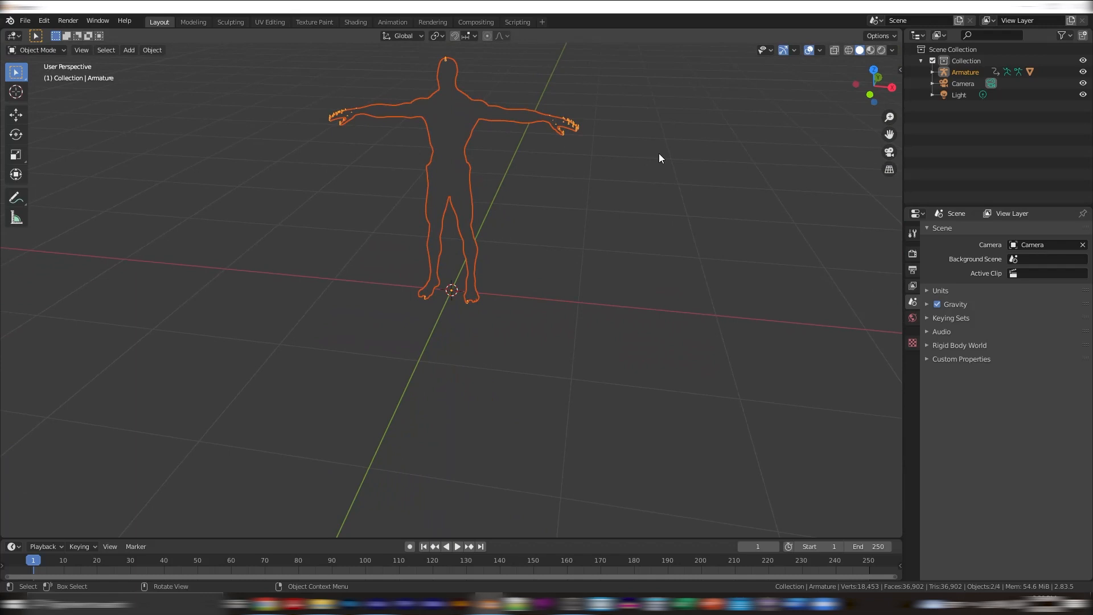
left_click(870, 51)
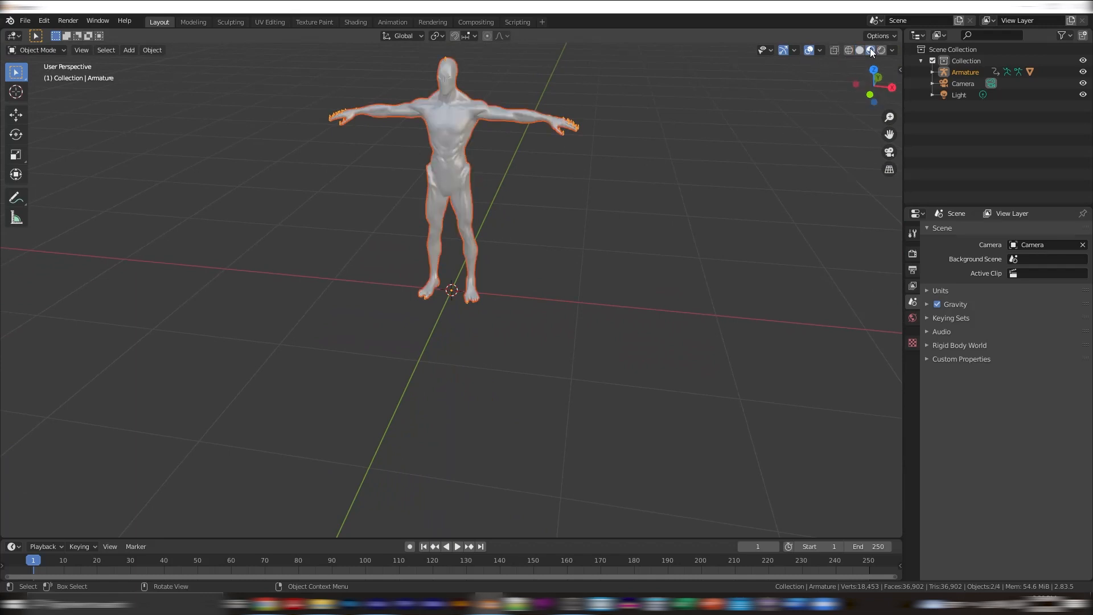
right_click(630, 187)
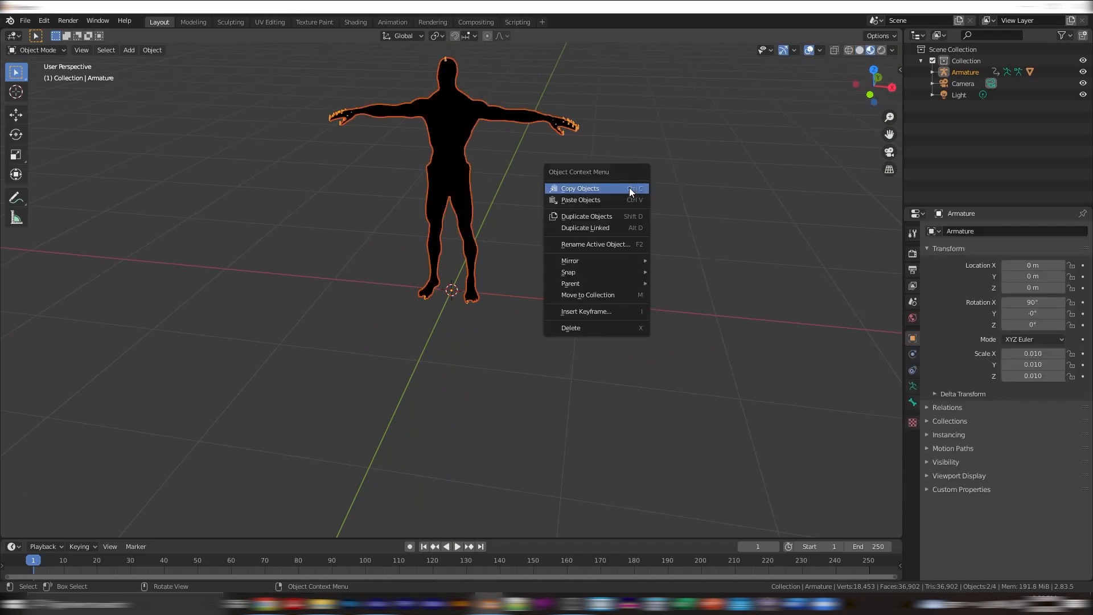
left_click(706, 129)
left_click_drag(543, 114, 665, 84)
left_click_drag(589, 200, 652, 250)
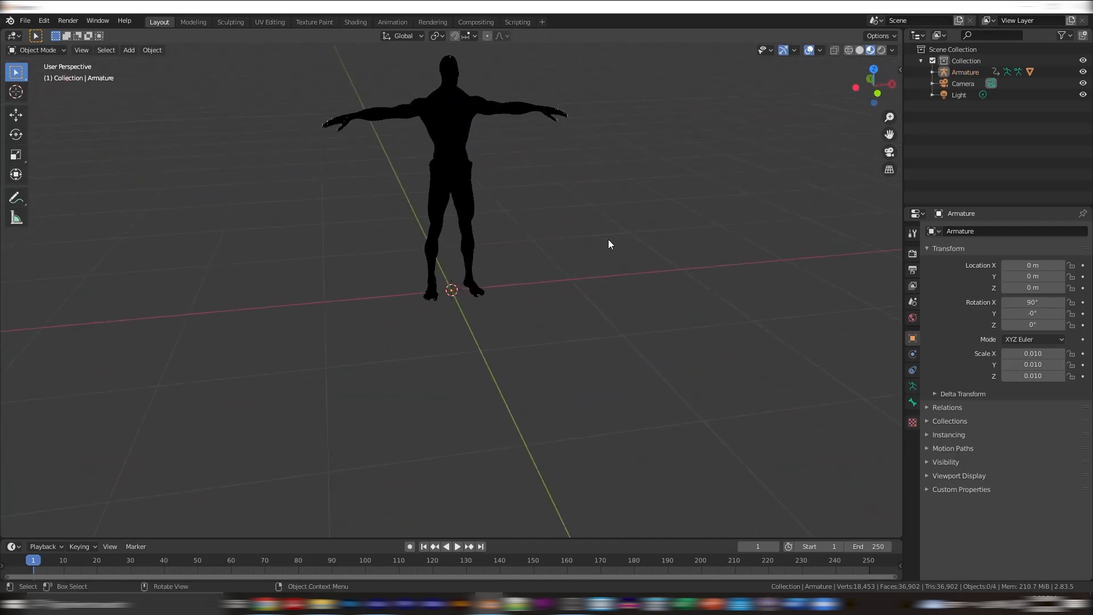
Switch the viewport to wireframe shading and frame the whole character
left_click(848, 51)
right_click(611, 181)
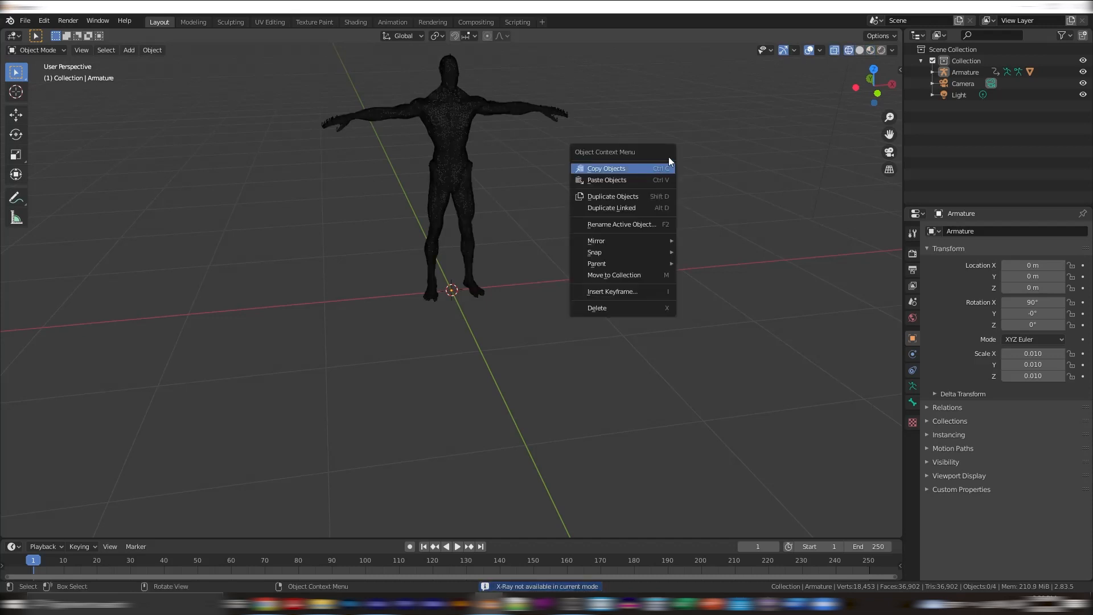
left_click_drag(623, 114, 827, 116)
left_click_drag(895, 136, 929, 231)
left_click_drag(645, 259, 279, 78)
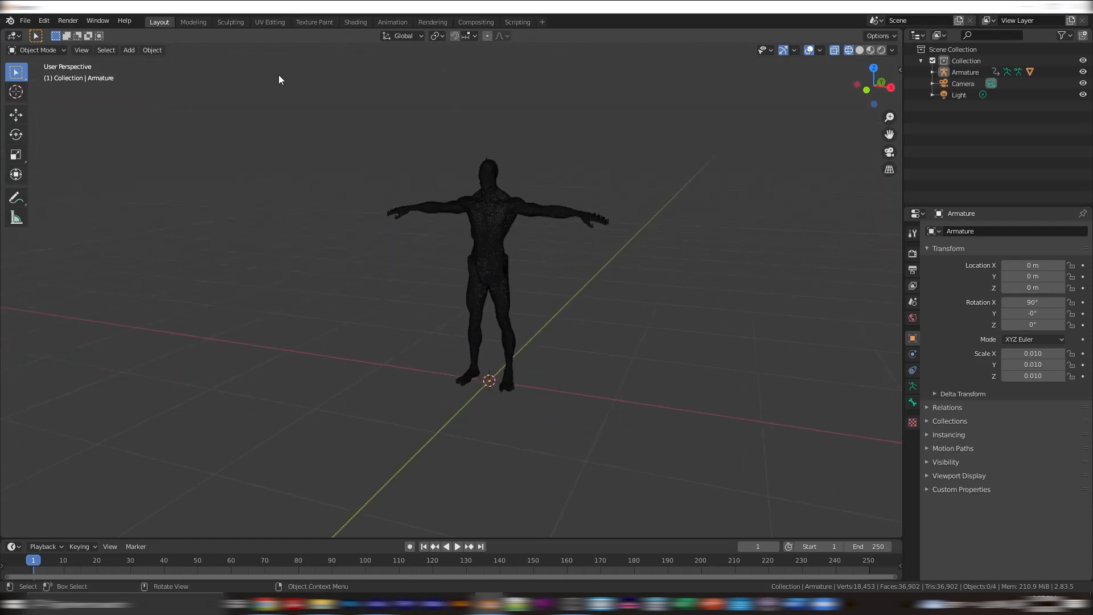
Play the character's animation and scrub the timeline from the start to about frame 244 to check its motion
left_click(30, 564)
key("space")
left_click_drag(78, 566, 484, 577)
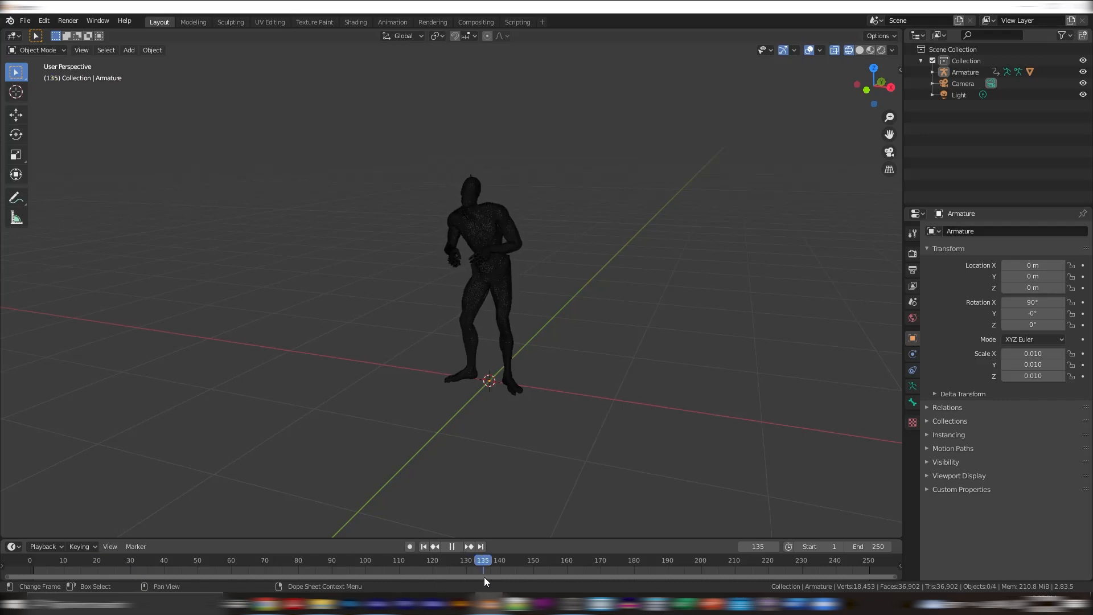
left_click_drag(573, 579, 797, 583)
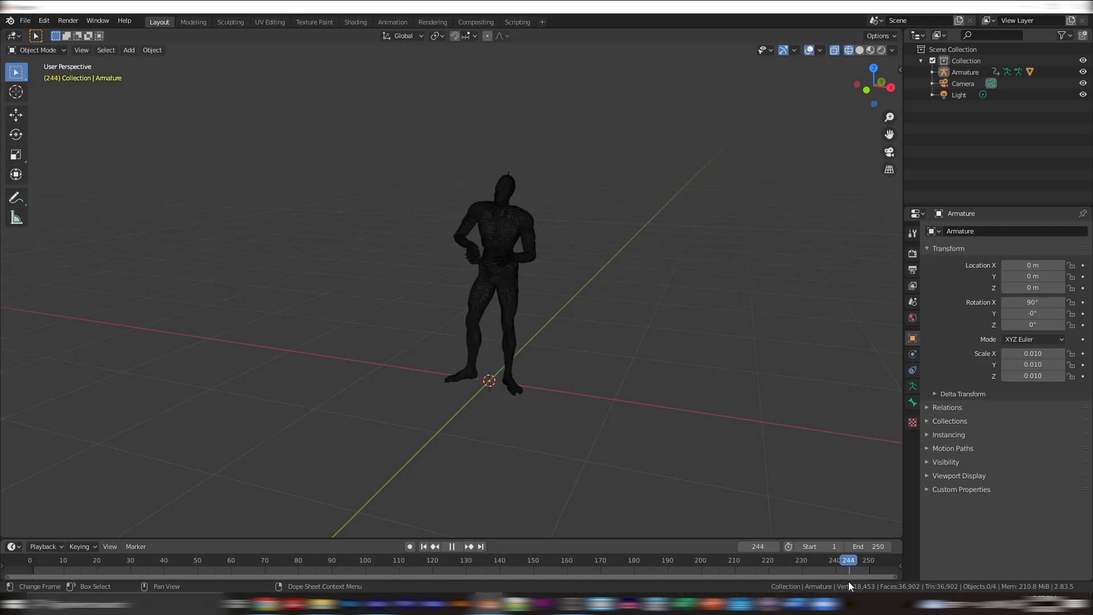
Scrub the character's animation through to about frame 255 and return the playhead to frame 0
left_click_drag(869, 579, 828, 579)
left_click_drag(3, 576, 848, 569)
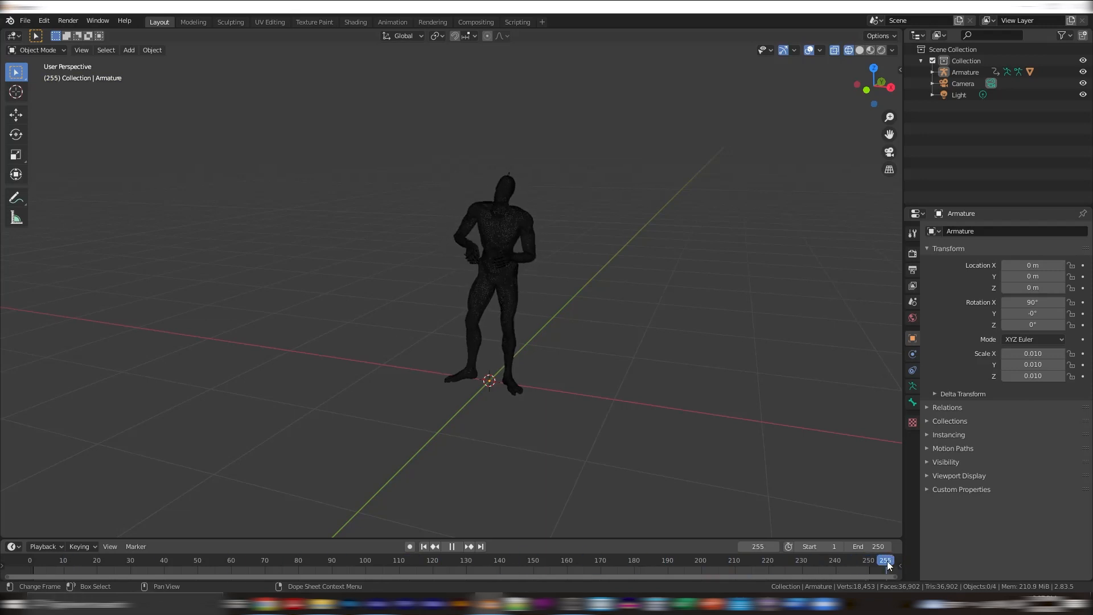
left_click_drag(867, 566, 29, 565)
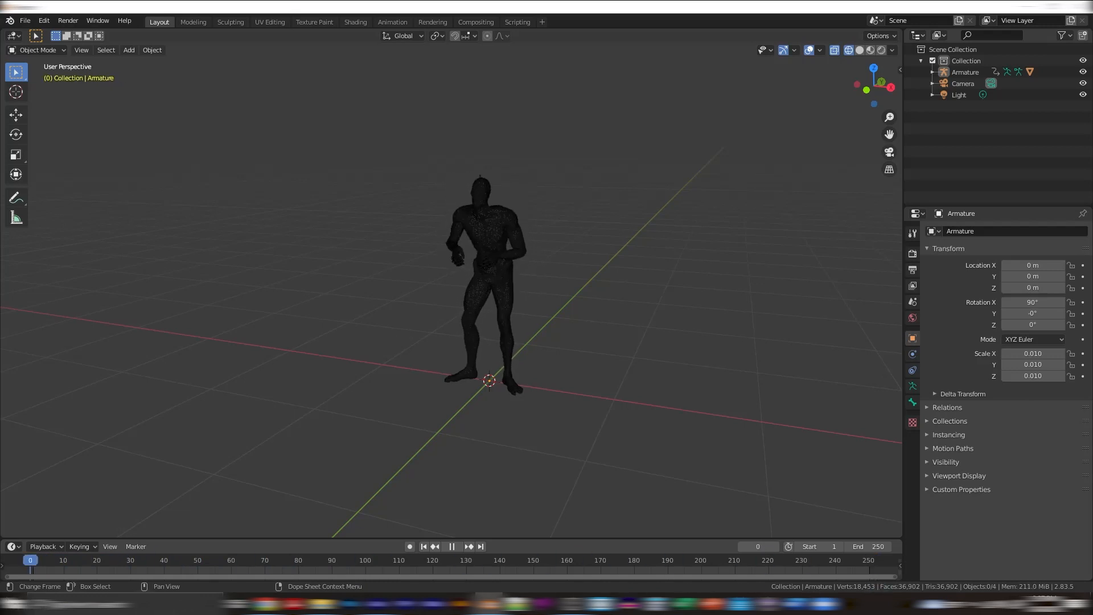
Export the animated character as a Wavefront (.obj) sequence into its project folder, with Objects as OBJ Objects and Animation enabled
left_click(26, 22)
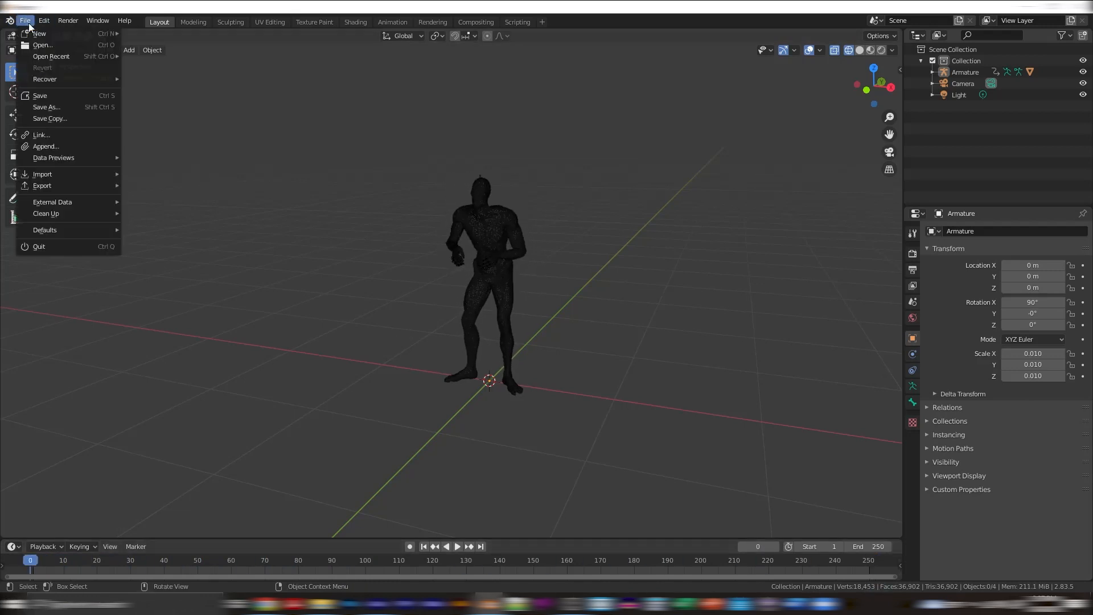
mouse_move(44, 186)
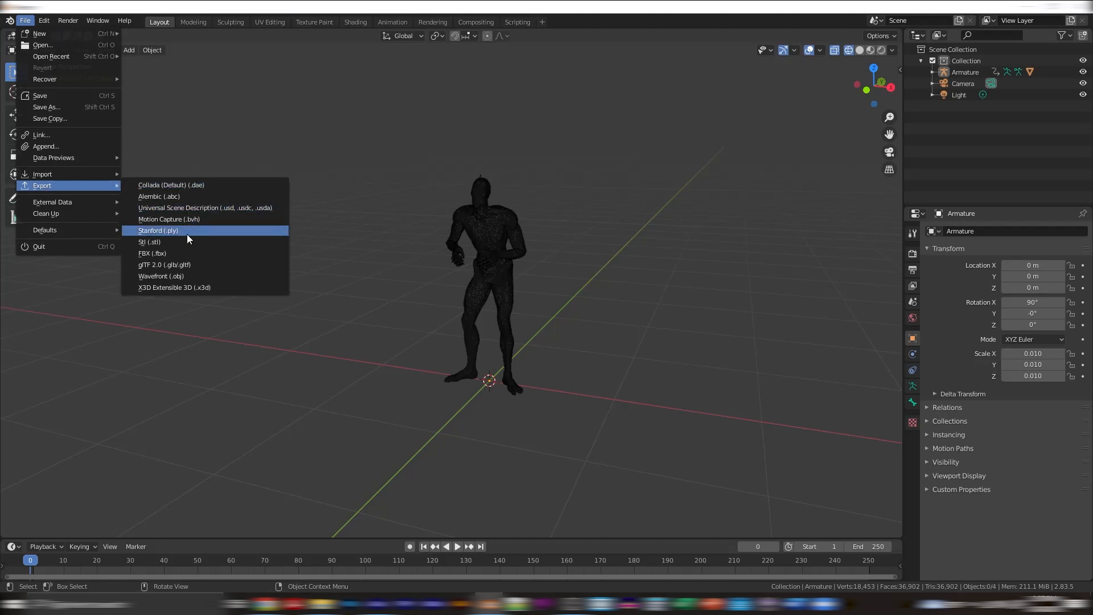
left_click(187, 275)
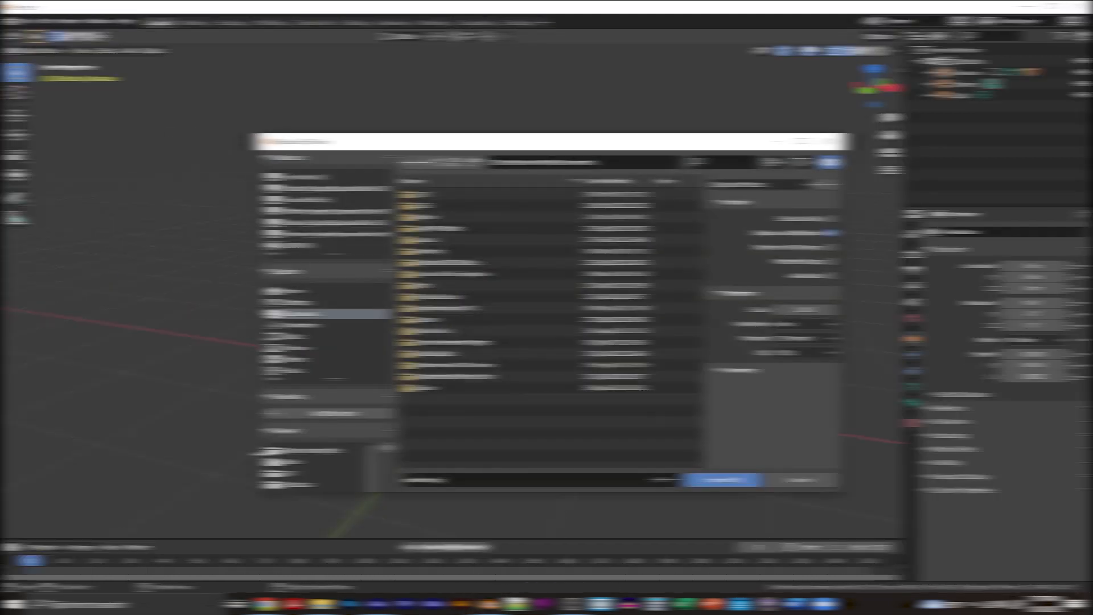
left_click(302, 240)
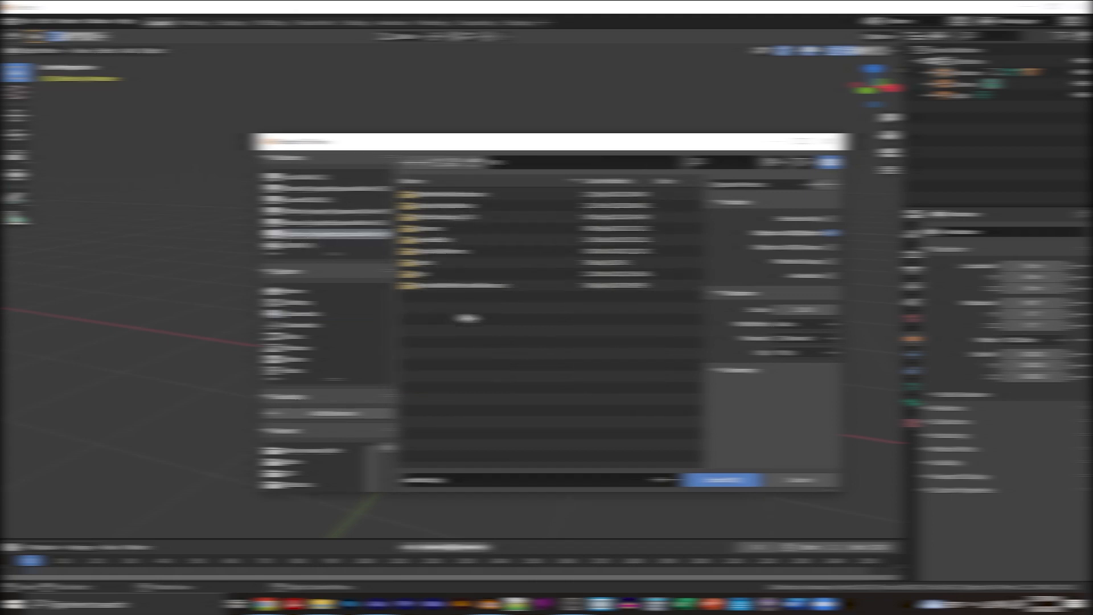
double_click(429, 196)
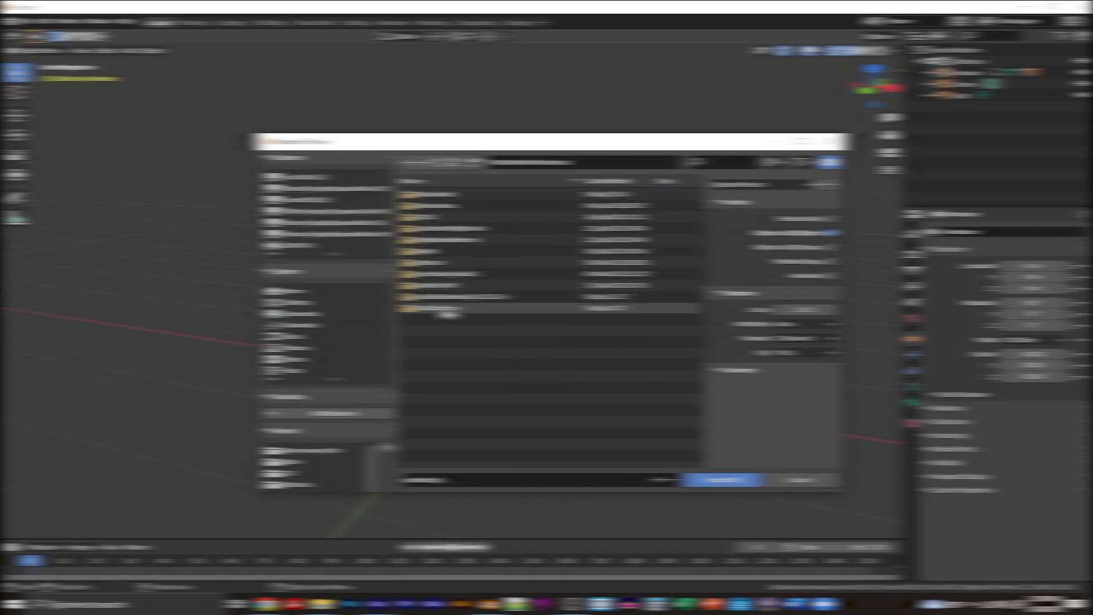
double_click(445, 310)
double_click(424, 209)
double_click(438, 197)
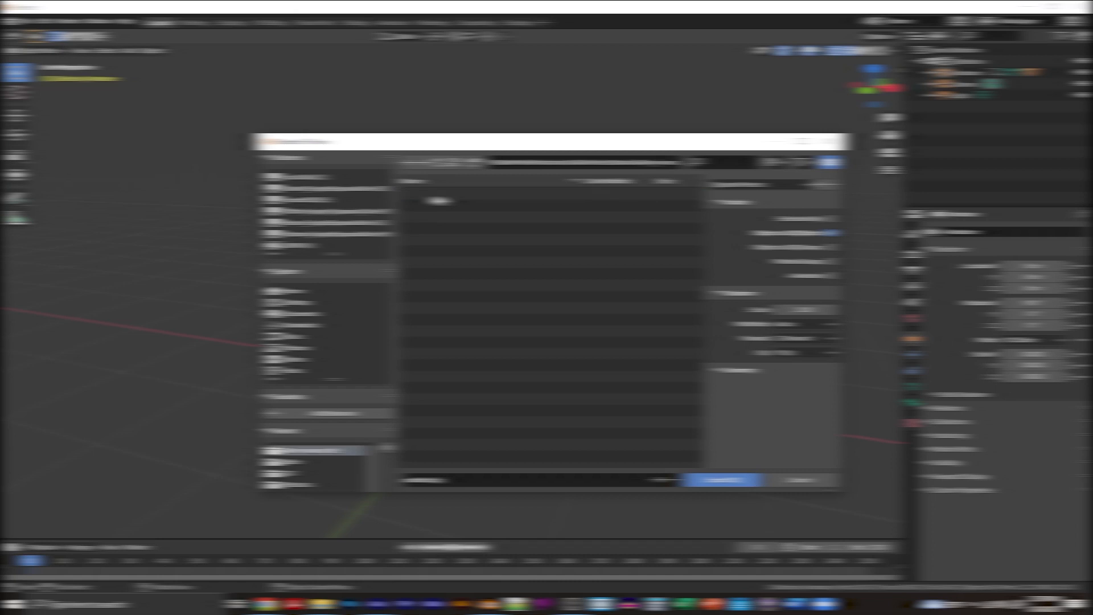
left_click(421, 482)
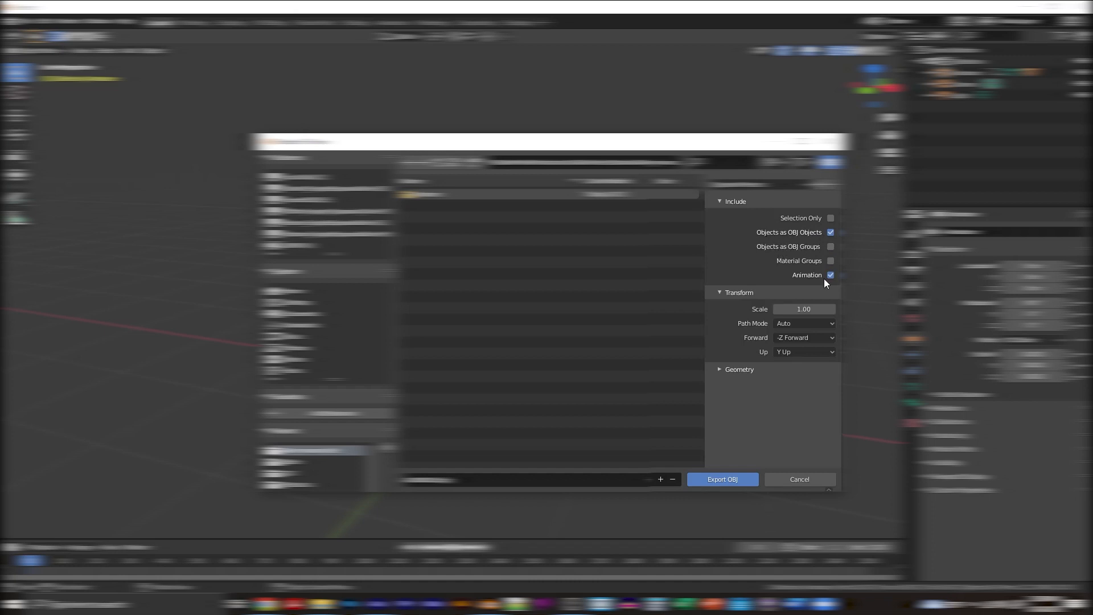
left_click(727, 478)
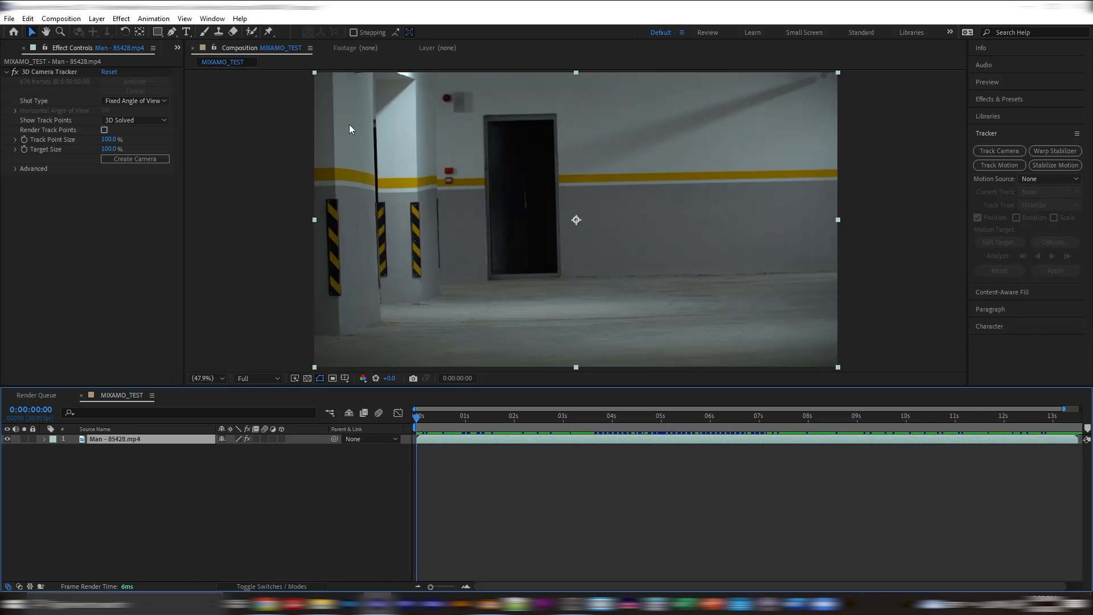
Switch to After Effects and create a 1920 x 1080 px solid named ELEMENT above the garage footage
left_click(97, 18)
mouse_move(239, 32)
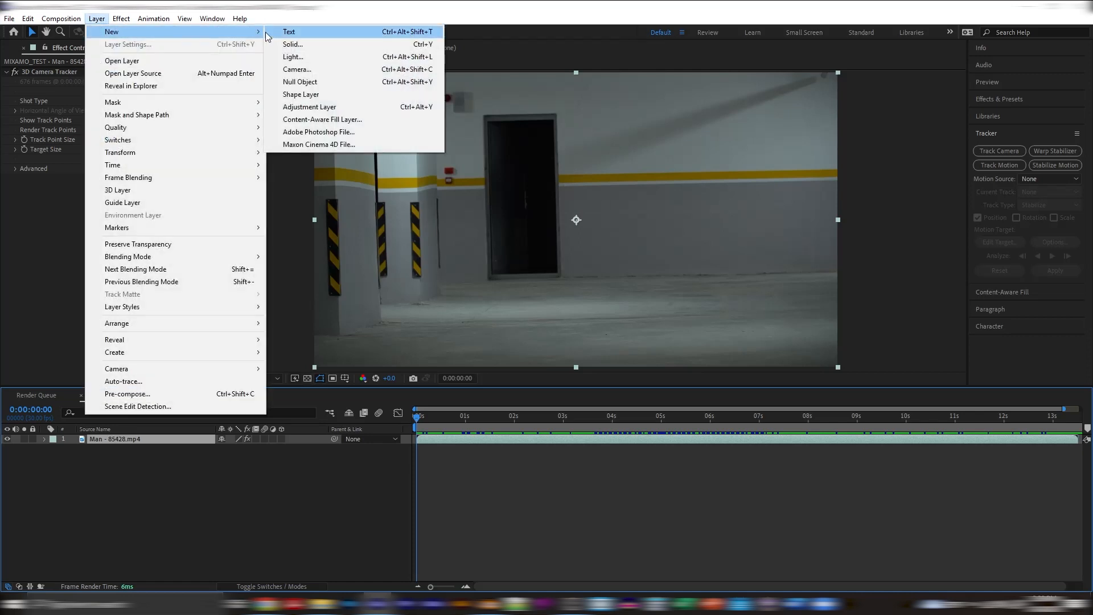
left_click(291, 44)
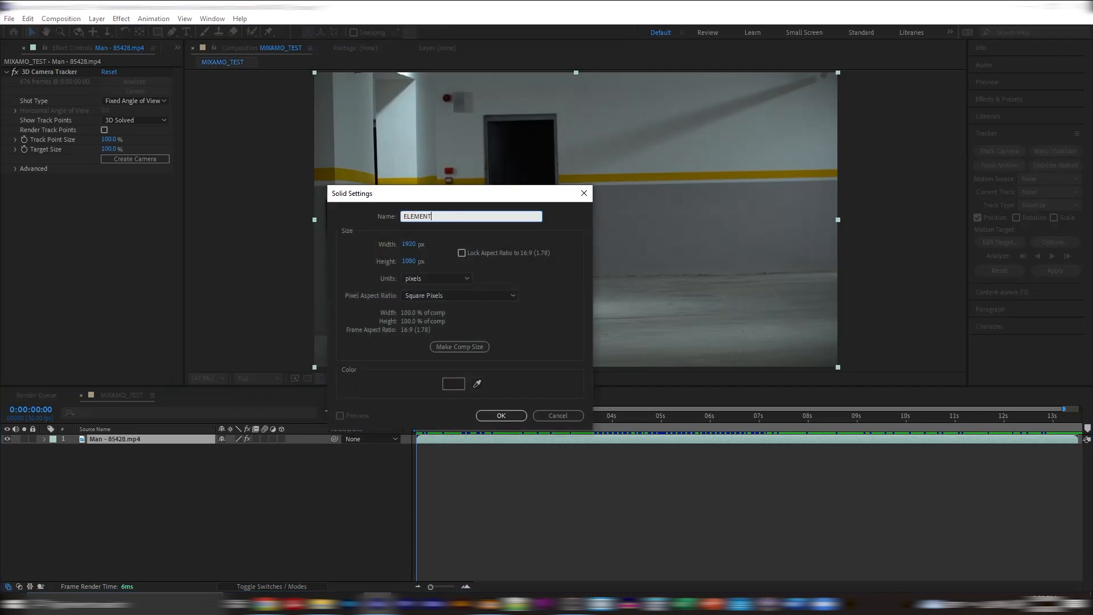
key("Return")
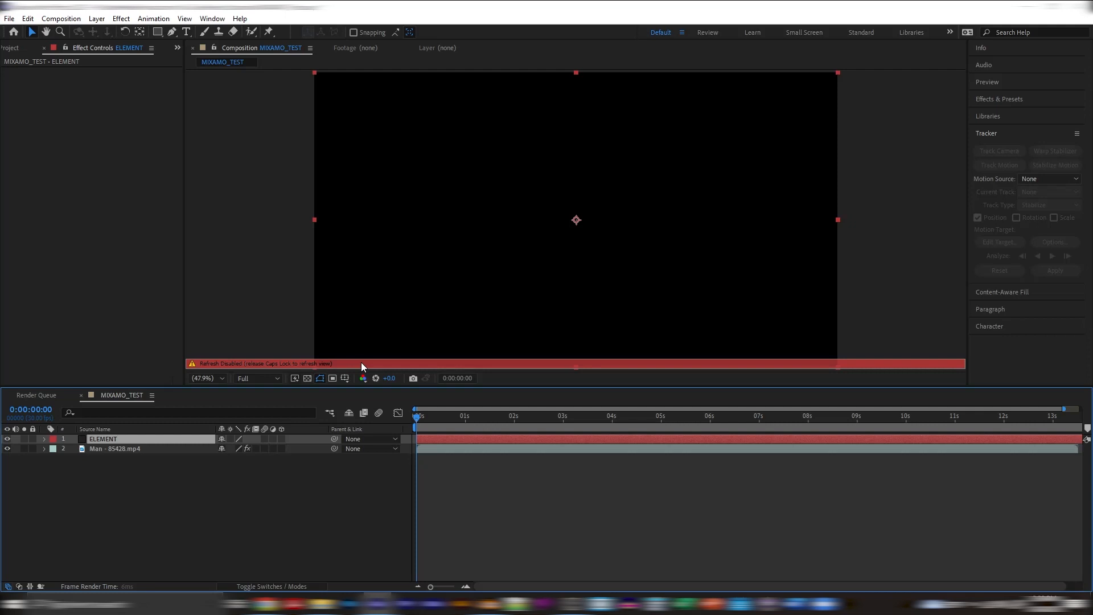
Apply the Video Copilot Element effect to the ELEMENT solid
left_click(127, 18)
mouse_move(187, 365)
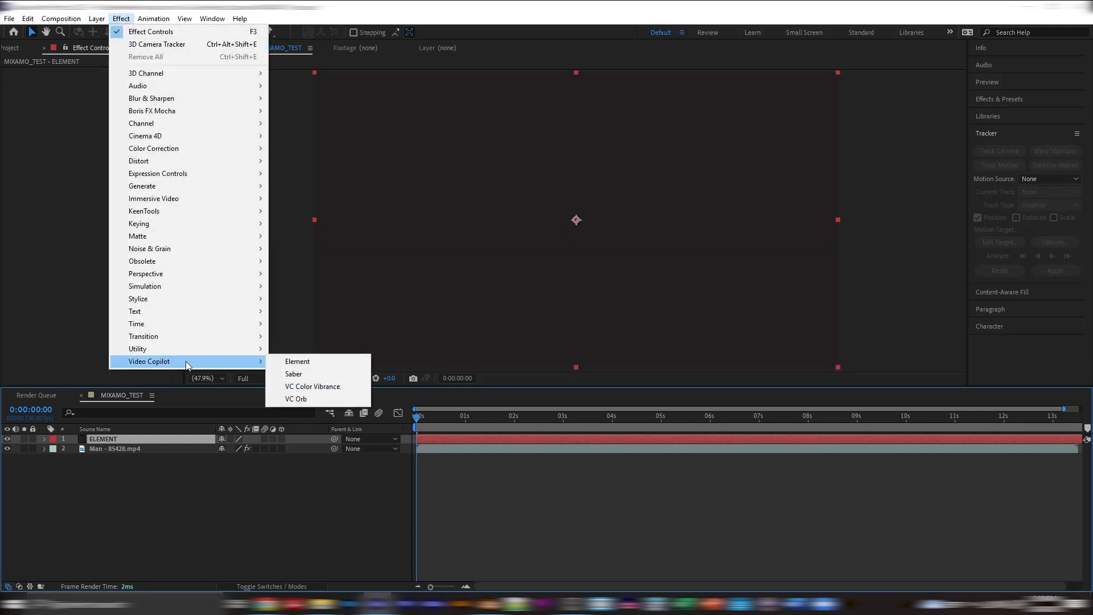
left_click(334, 361)
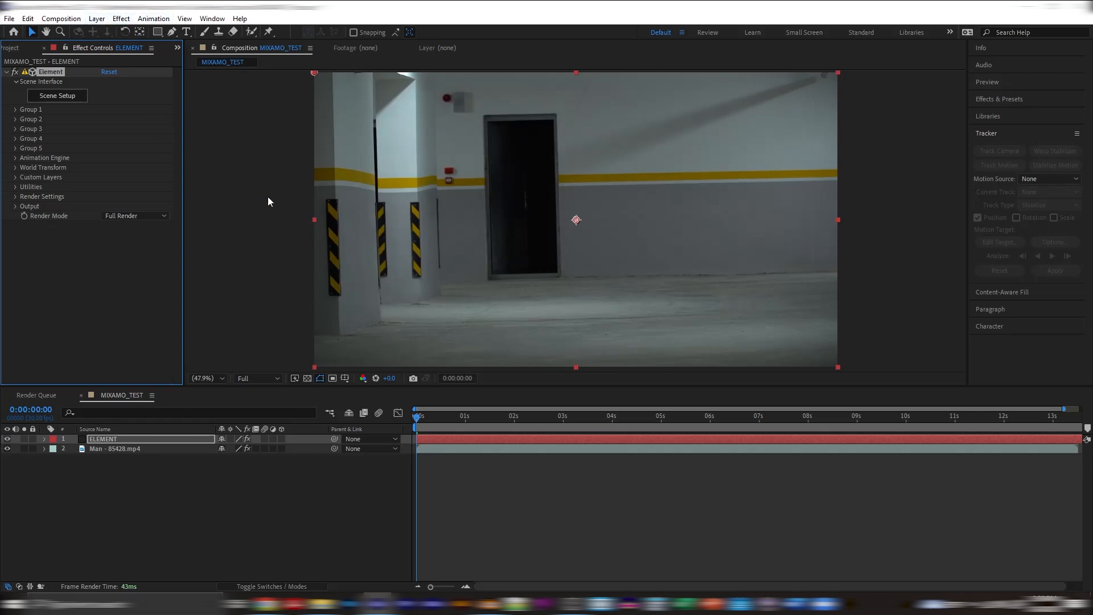
Open Element's Scene Setup and import ALIENiDLE_000001 as a 3D sequence with the default import preferences
left_click(69, 97)
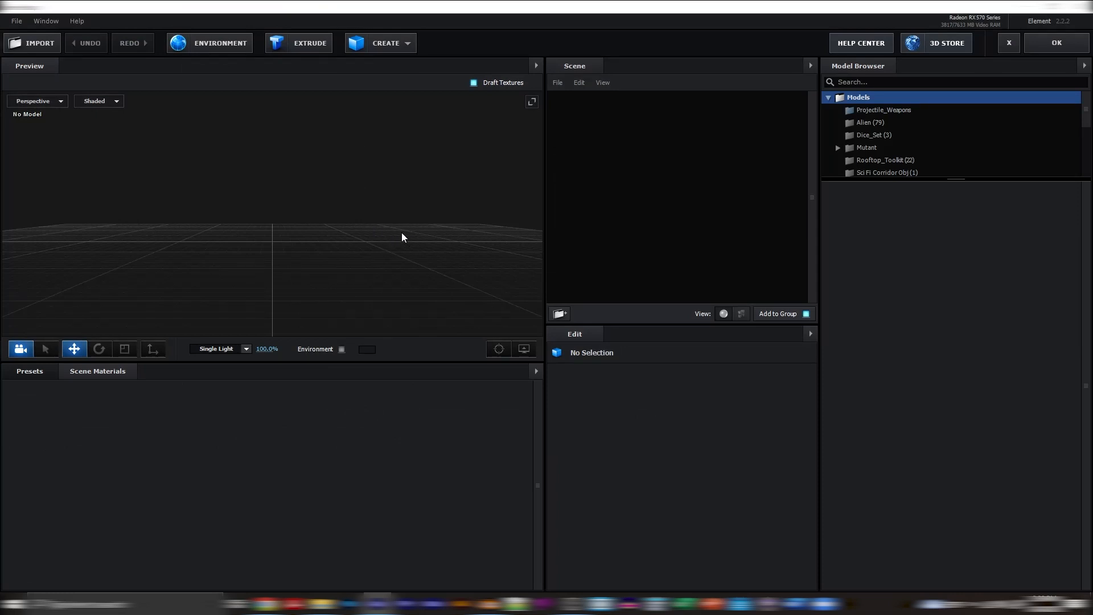
left_click_drag(418, 244, 381, 268)
left_click_drag(308, 277, 309, 255)
left_click(12, 23)
mouse_move(24, 38)
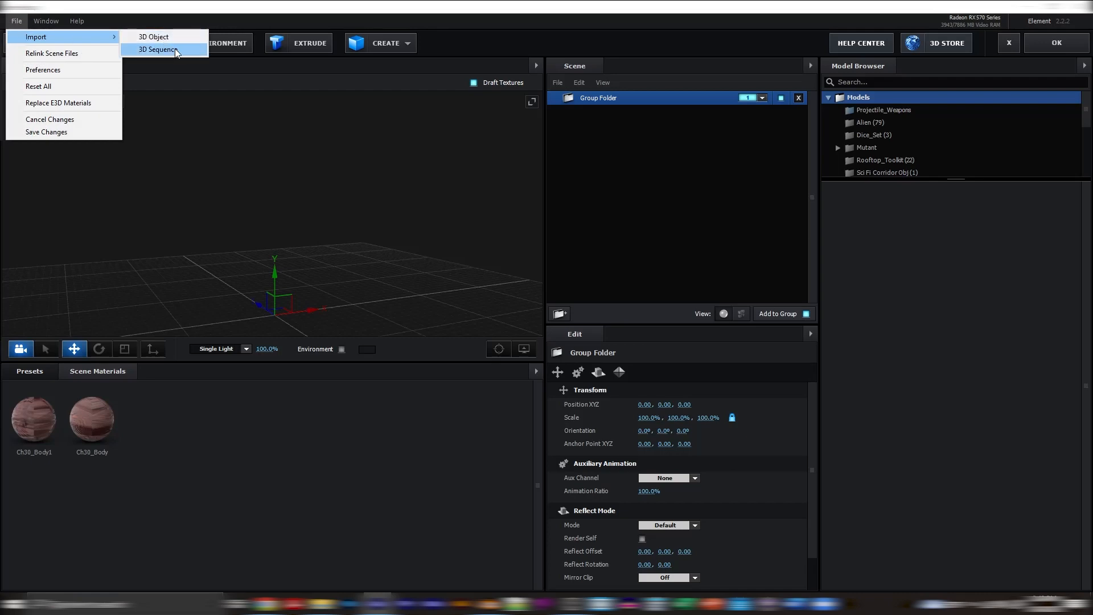
left_click(175, 49)
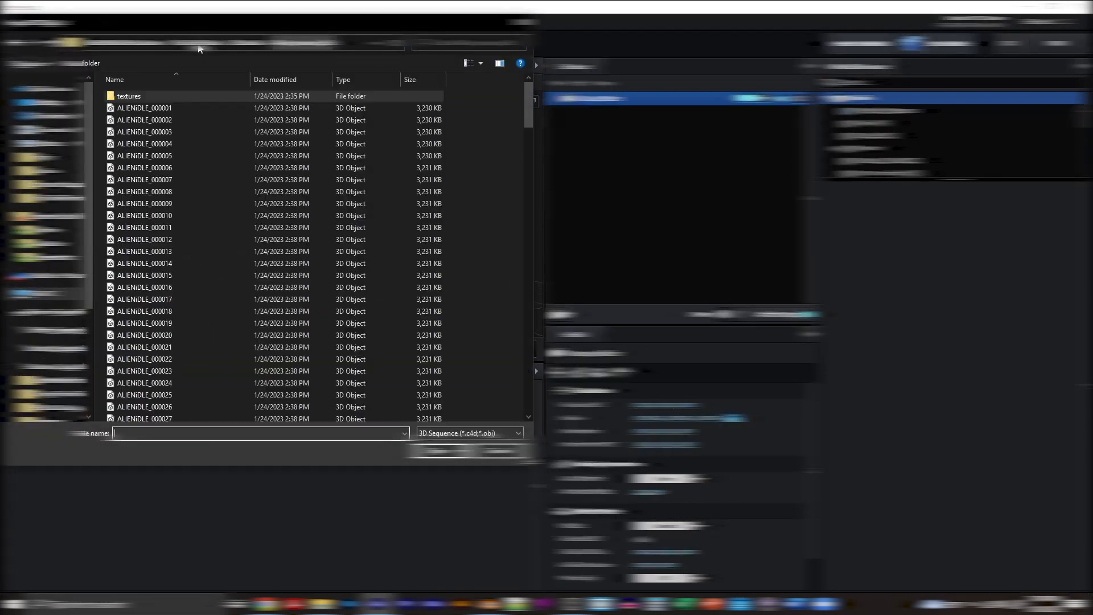
double_click(128, 109)
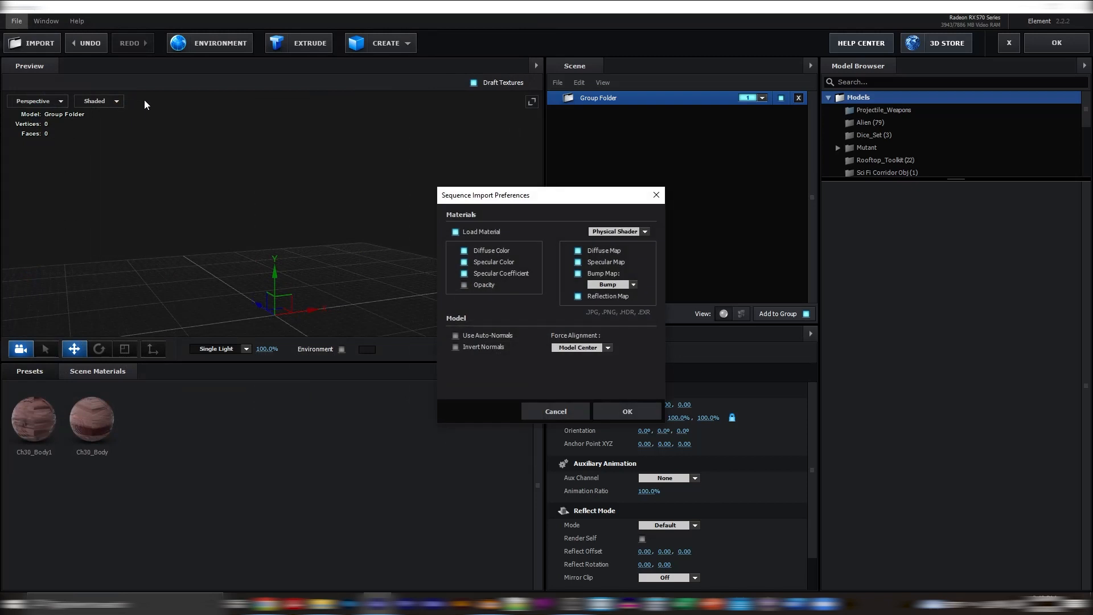
left_click(617, 416)
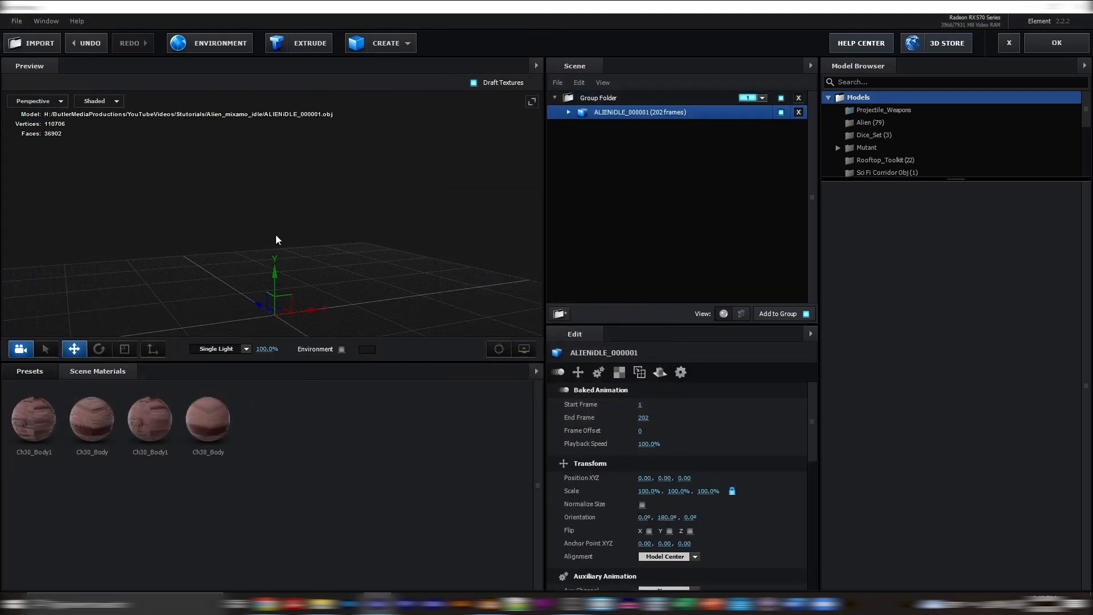
Turn on Normalize Size for the imported sequence and set its alignment to Bottom
left_click_drag(370, 282, 319, 170)
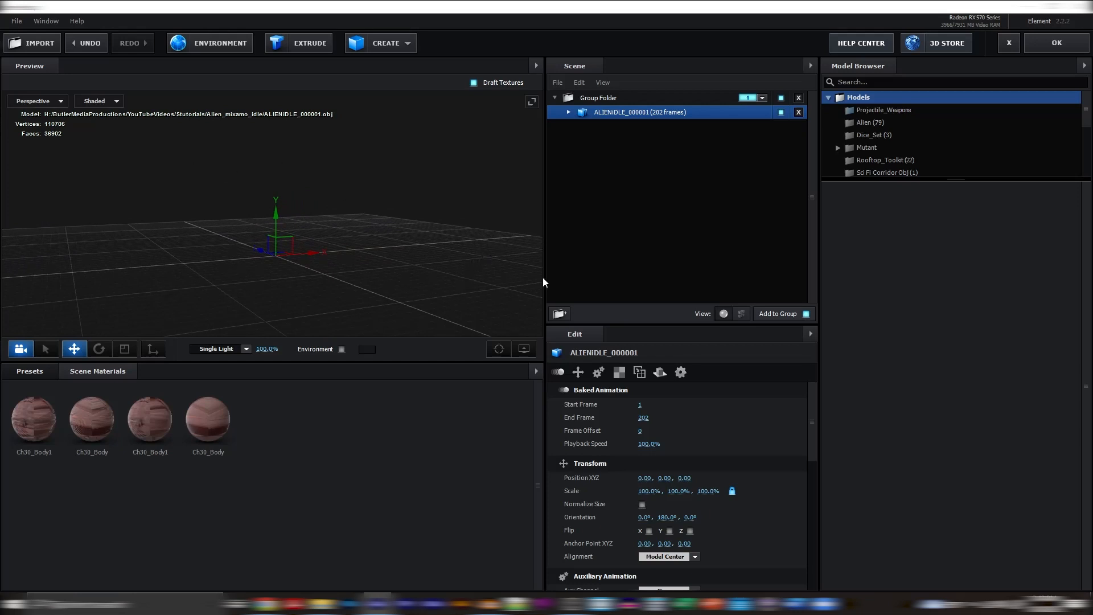
left_click(643, 505)
mouse_move(488, 316)
left_mouse_down()
mouse_move(286, 294)
mouse_move(473, 301)
left_mouse_up()
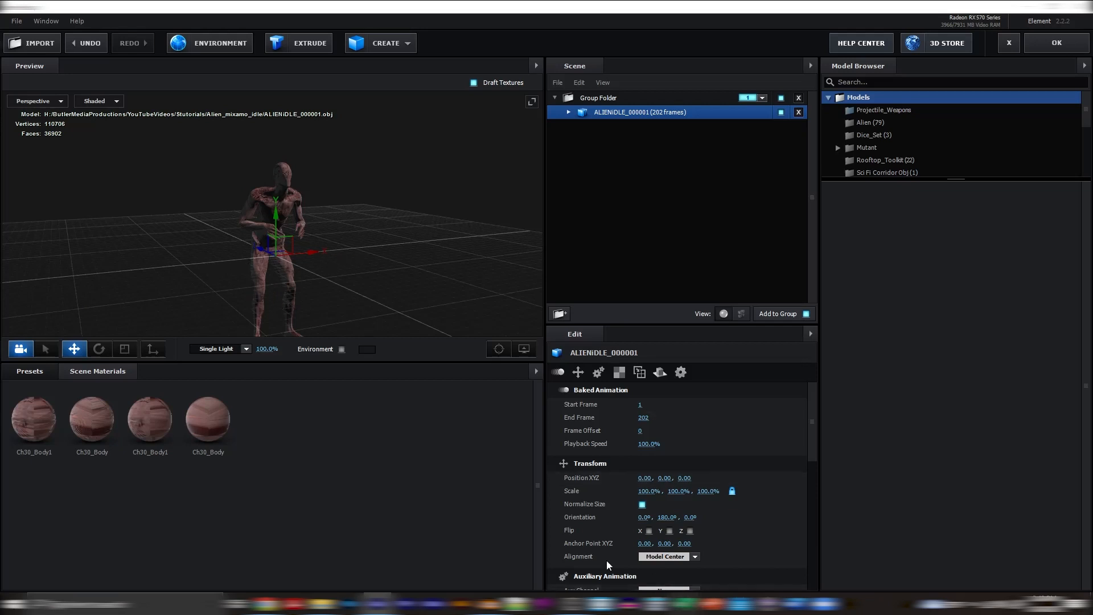
left_click(661, 559)
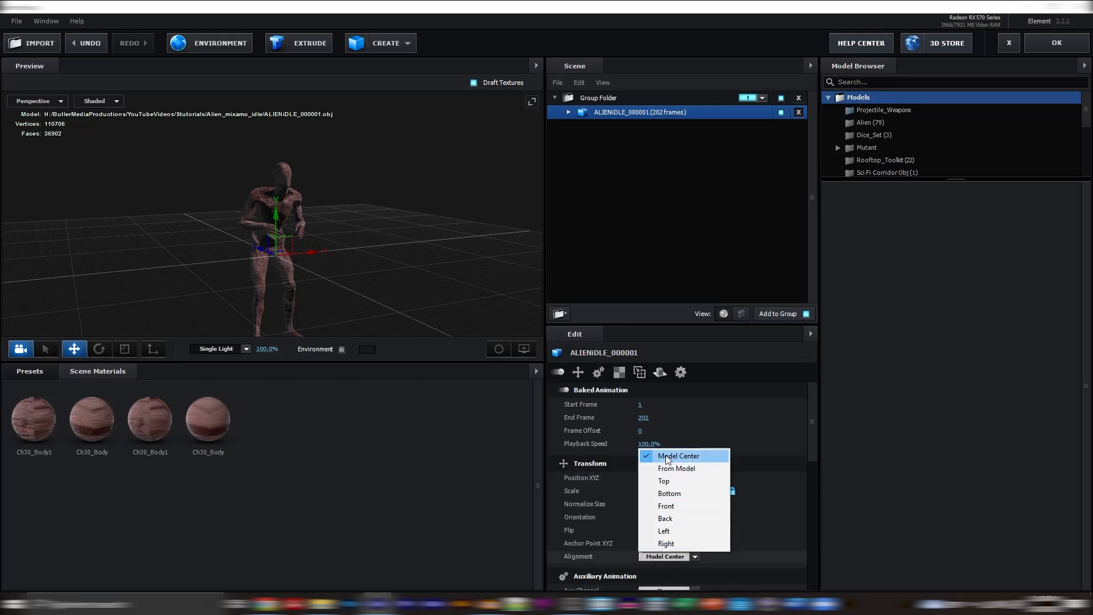
left_click(669, 493)
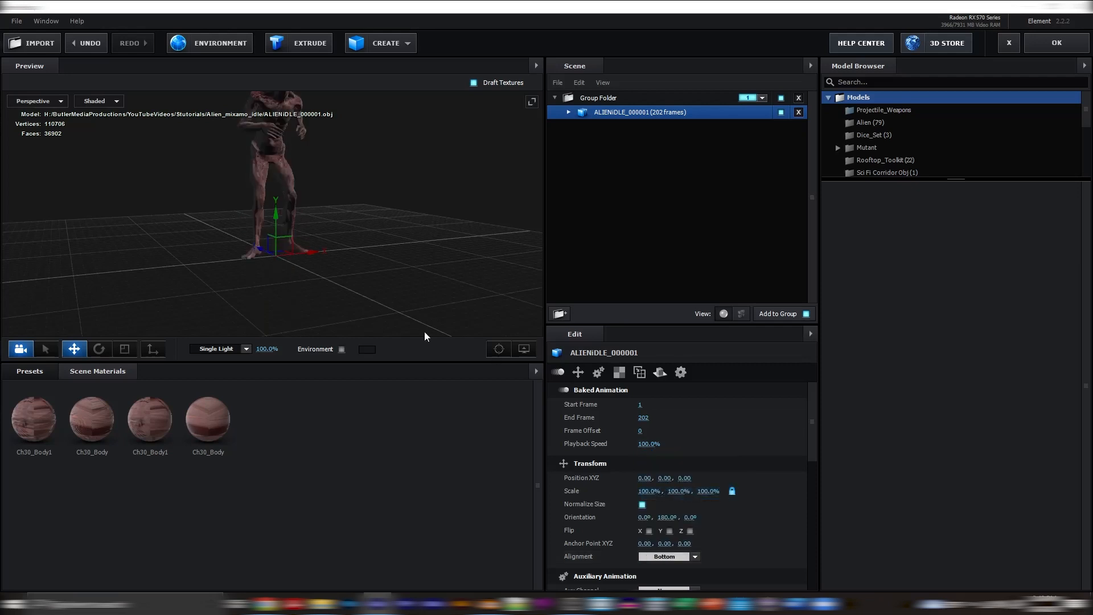
mouse_move(394, 245)
left_mouse_down()
mouse_move(391, 282)
mouse_move(398, 272)
mouse_move(388, 265)
left_mouse_up()
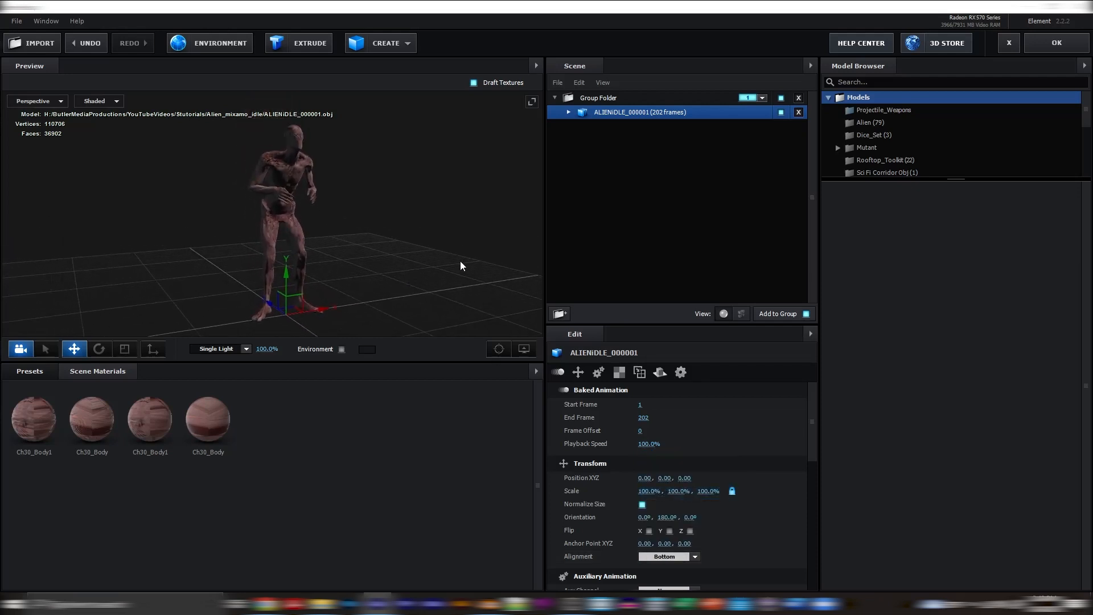
left_click_drag(461, 261, 360, 279)
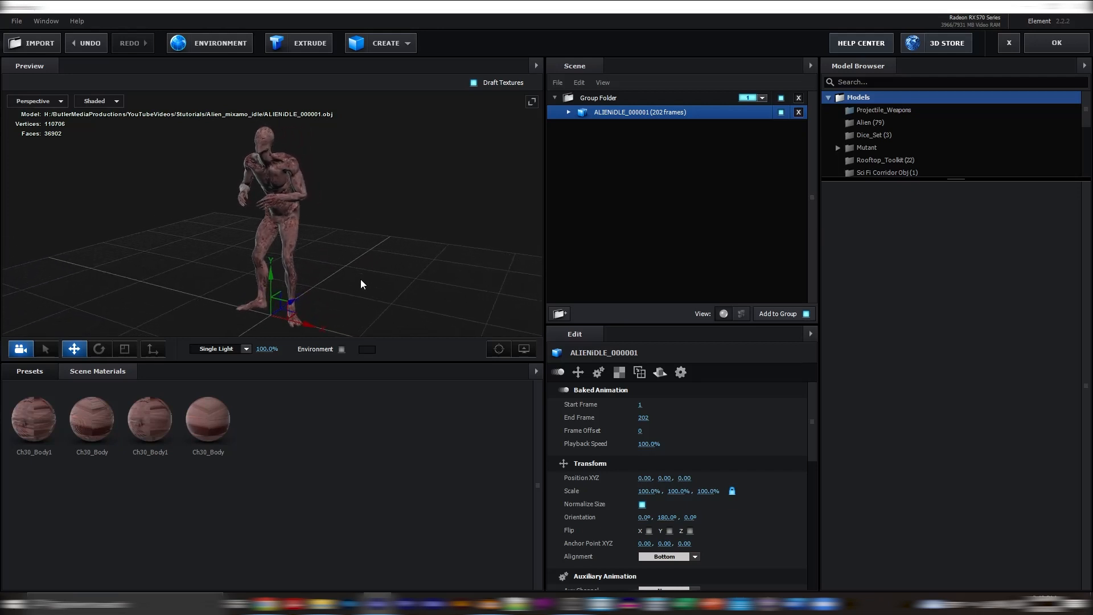
left_click(16, 22)
mouse_move(23, 38)
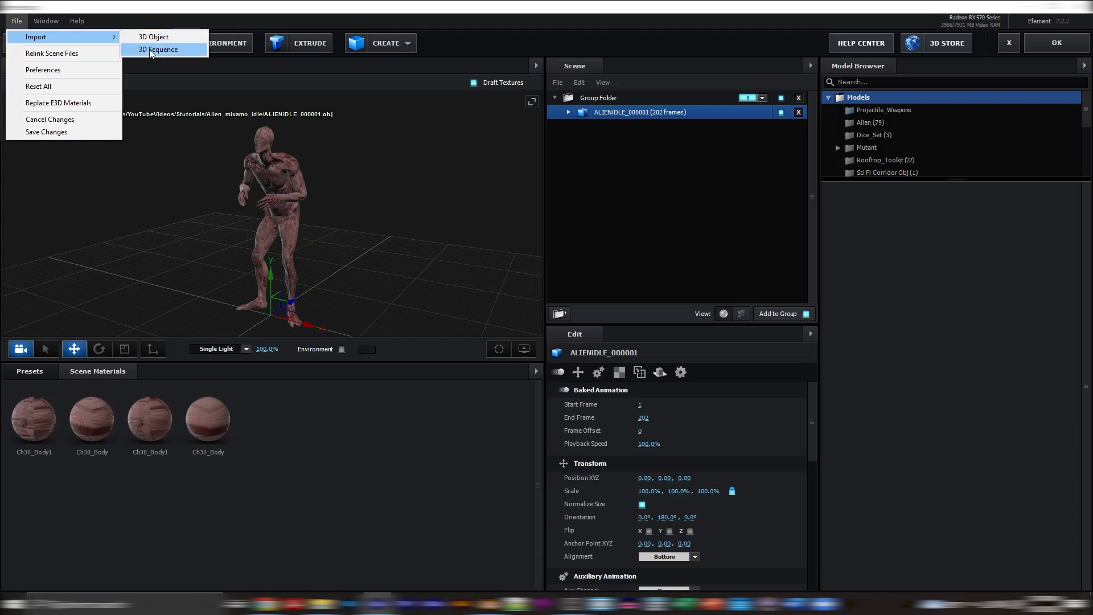
left_click(385, 147)
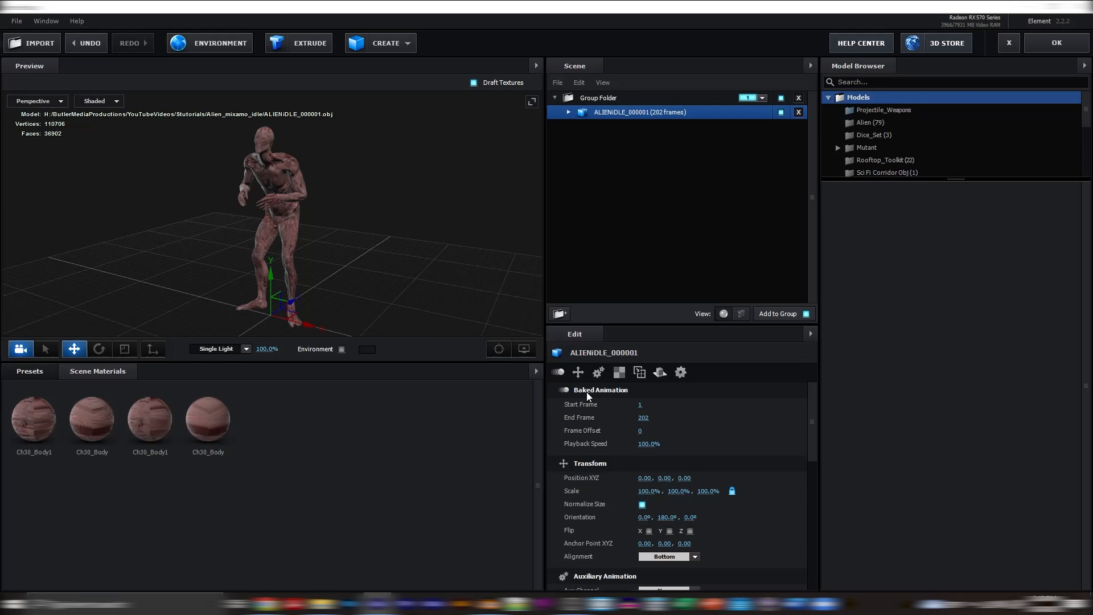
Set the sequence's baked animation end frame to 250
mouse_move(641, 408)
left_mouse_down()
mouse_move(676, 409)
mouse_move(656, 421)
mouse_move(707, 425)
mouse_move(636, 422)
left_mouse_up()
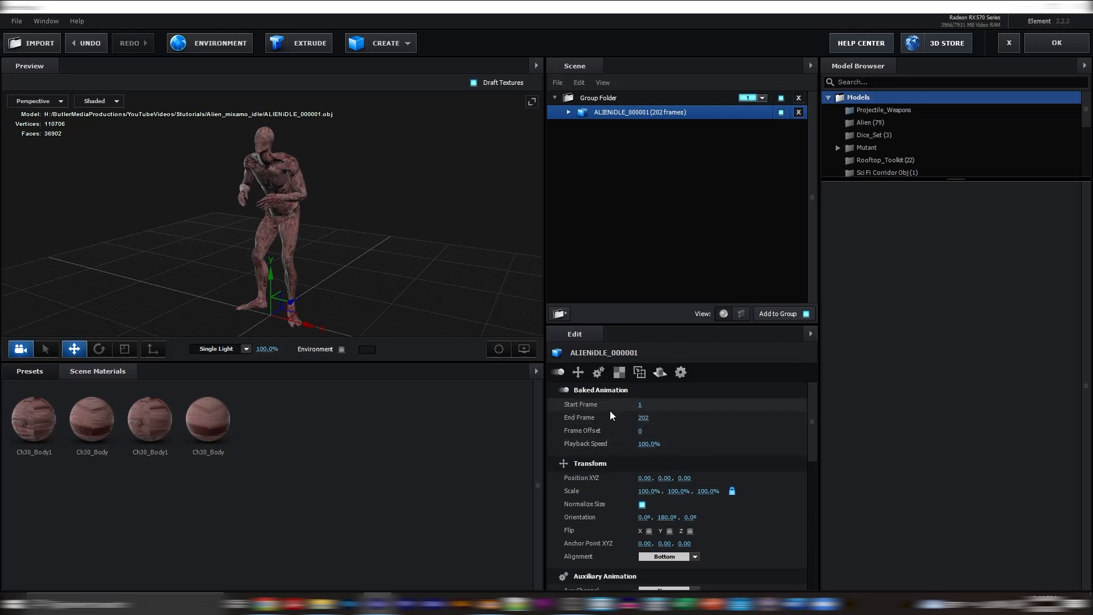
left_click_drag(643, 417, 739, 421)
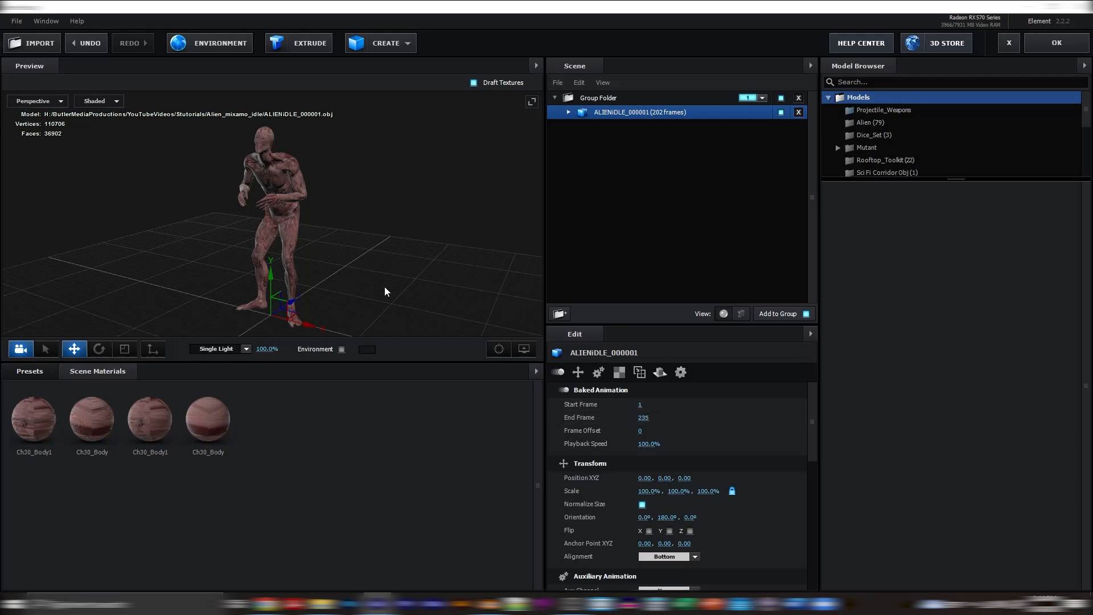
left_click(640, 421)
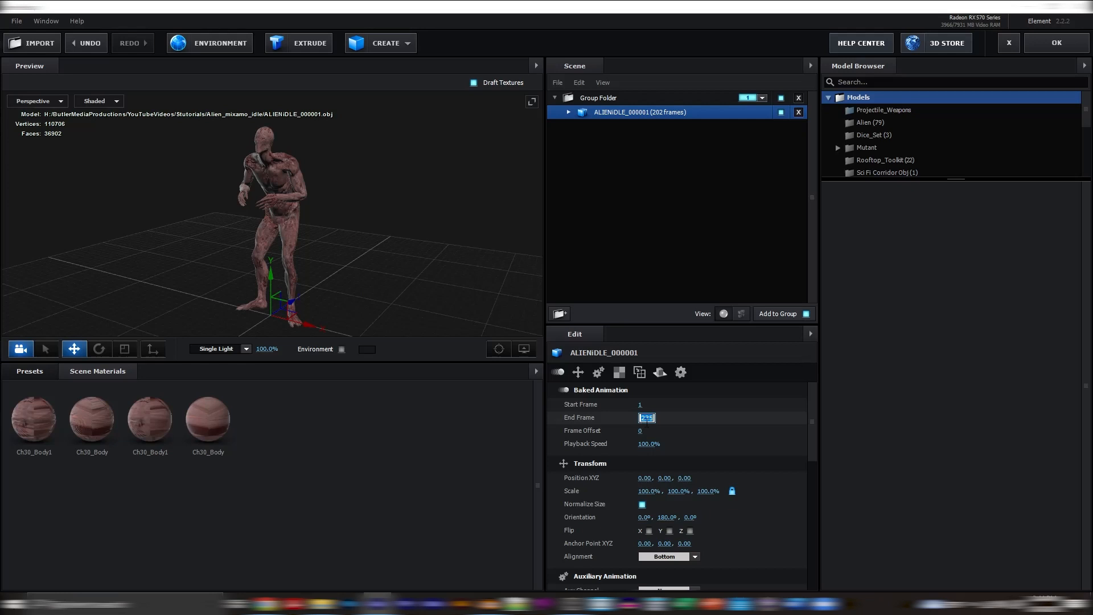
type("250")
key("Return")
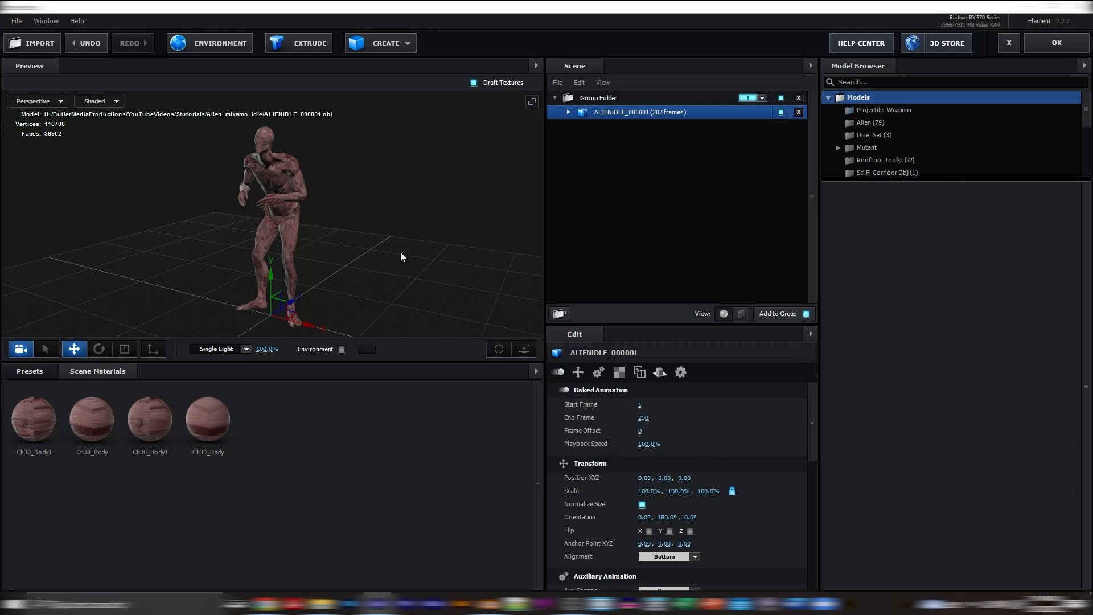
mouse_move(643, 433)
left_mouse_down()
mouse_move(592, 431)
mouse_move(643, 437)
left_mouse_up()
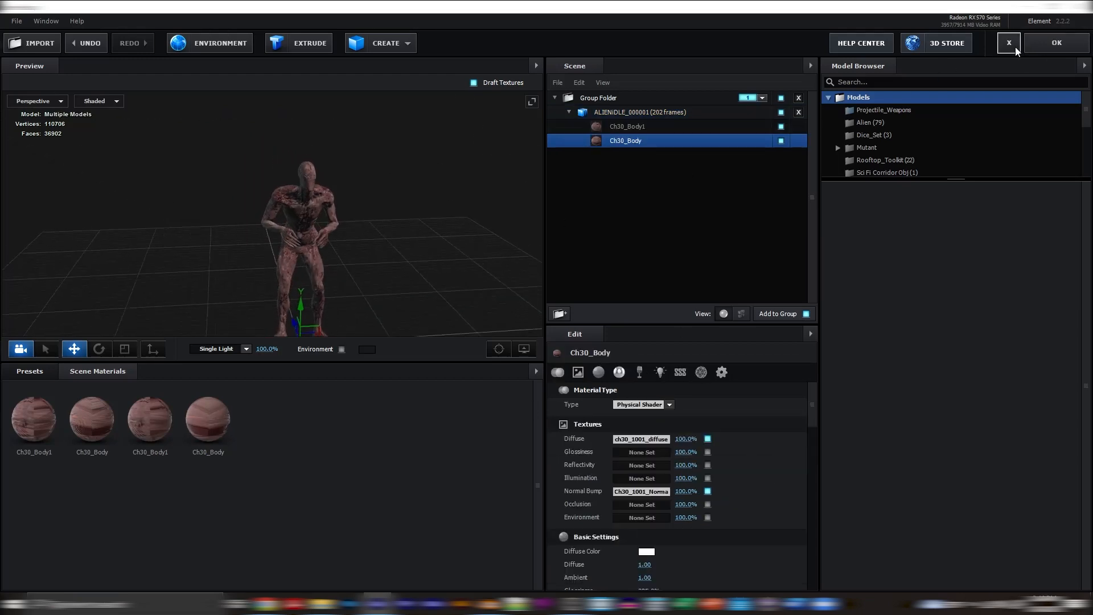
Accept the Element scene and preview the character over the footage up to 0:00:02:22
left_click(1043, 49)
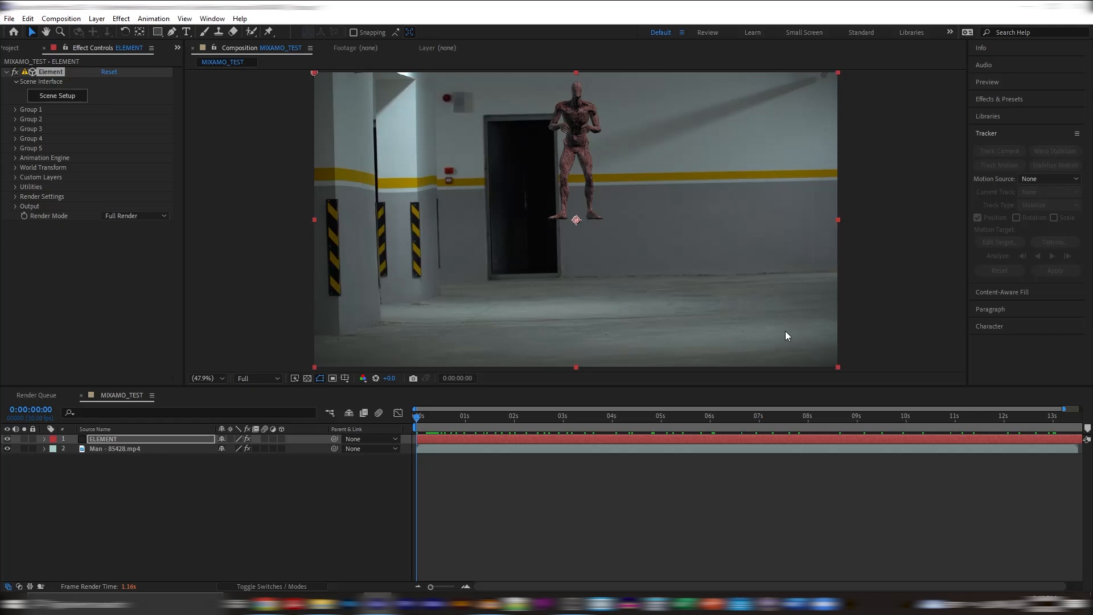
left_click_drag(422, 420, 549, 420)
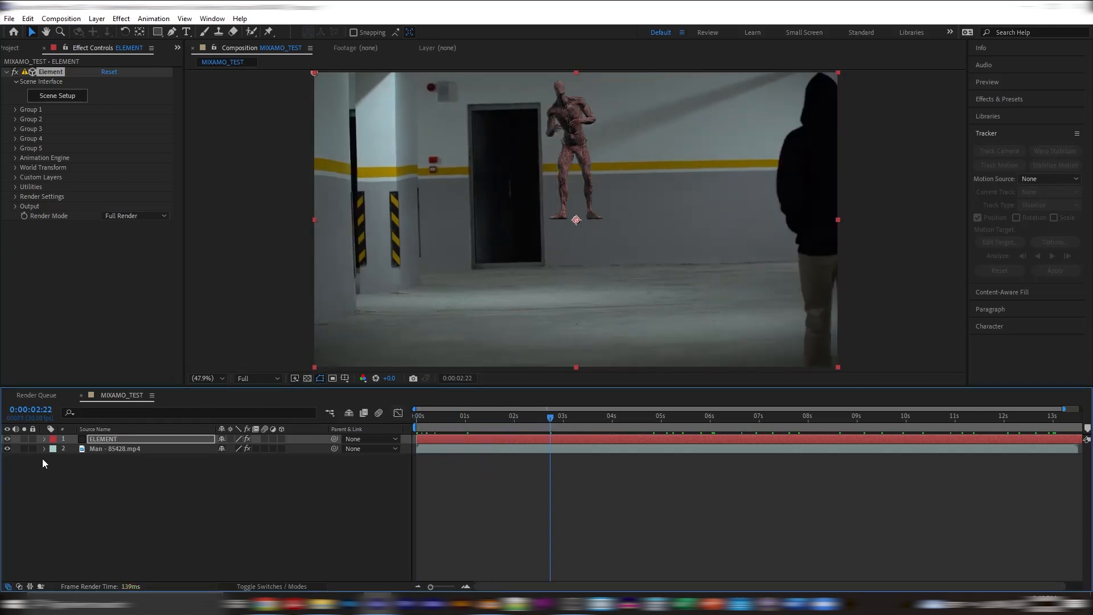
Create a null and camera from the 3D Camera Tracker points along the floor at the doorway in the Man - 85428.mp4 layer
left_click(23, 439)
left_click_drag(507, 419, 619, 425)
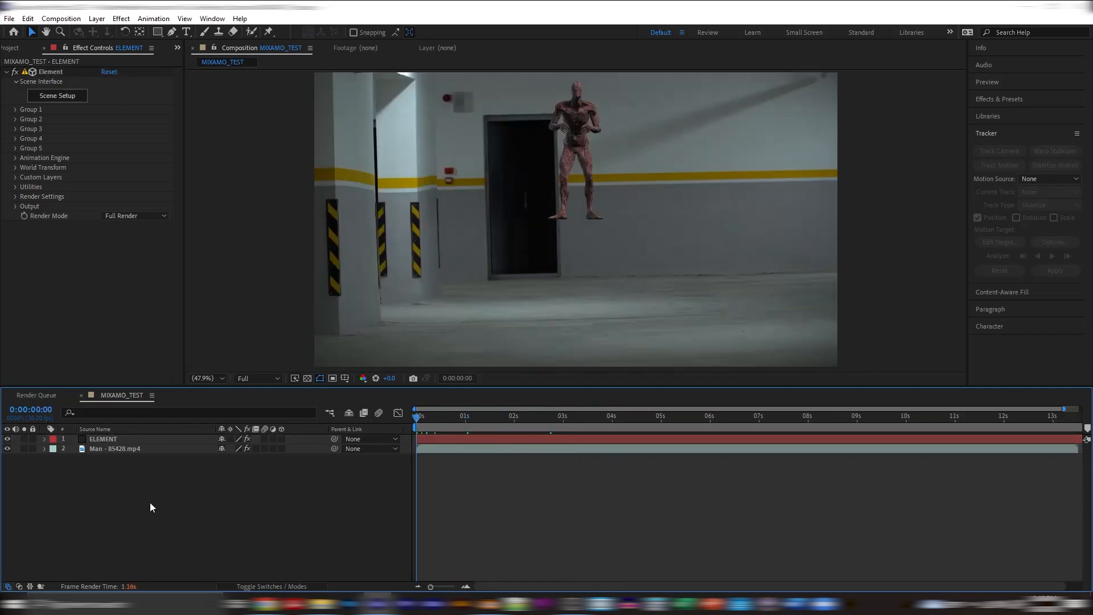
left_click(112, 448)
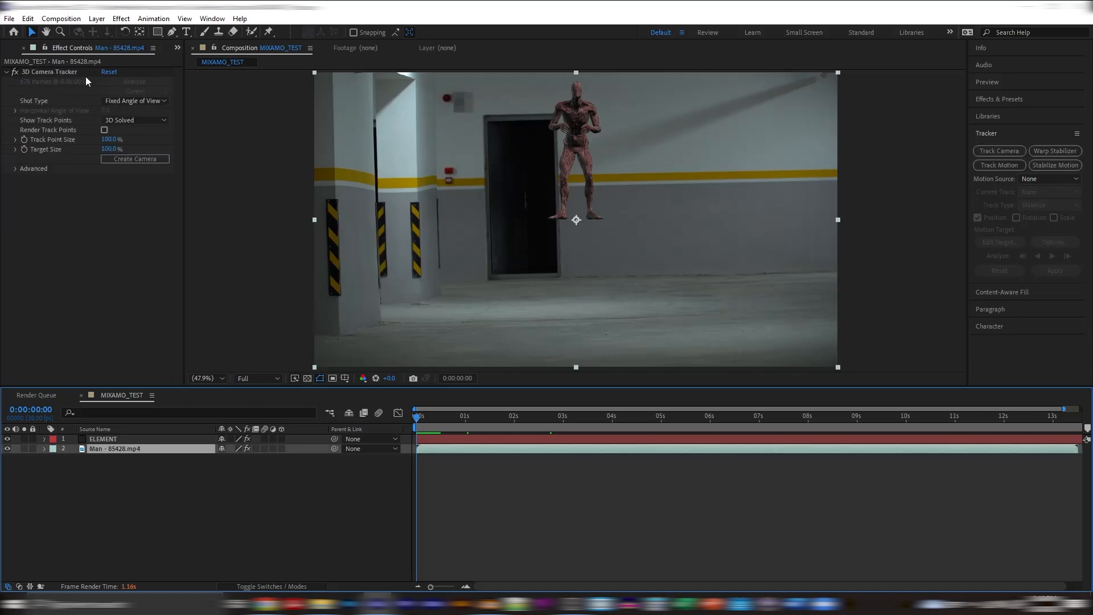
left_click(46, 71)
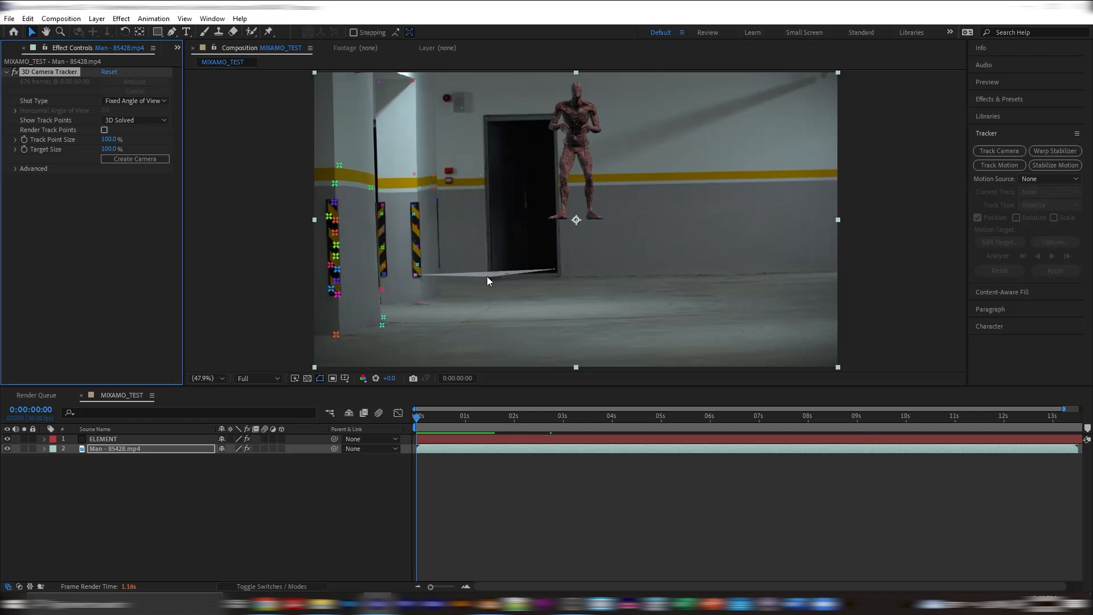
right_click(489, 277)
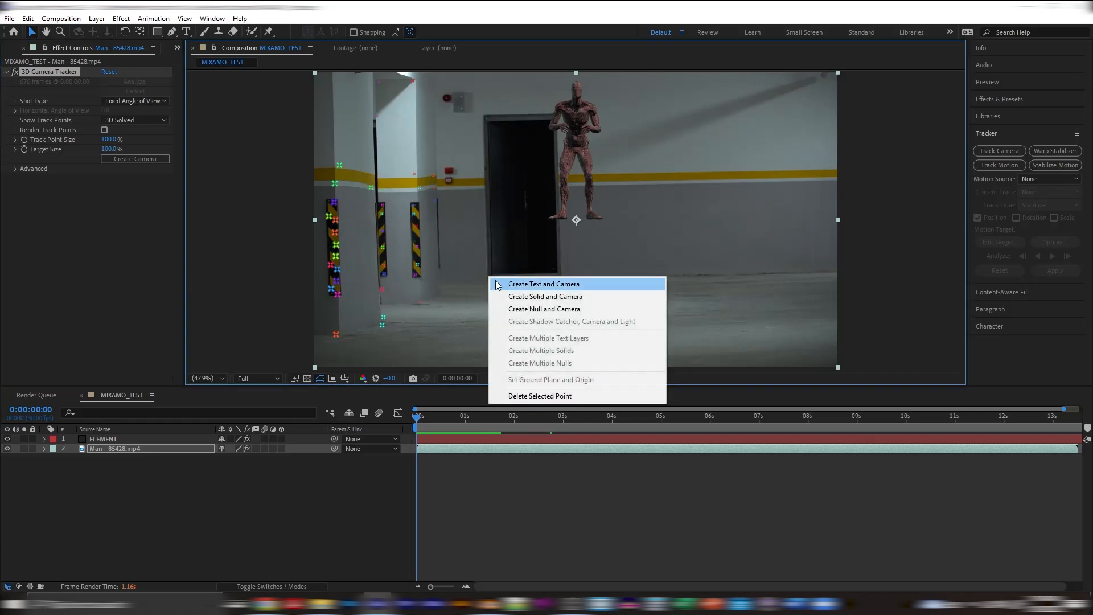
left_click(554, 310)
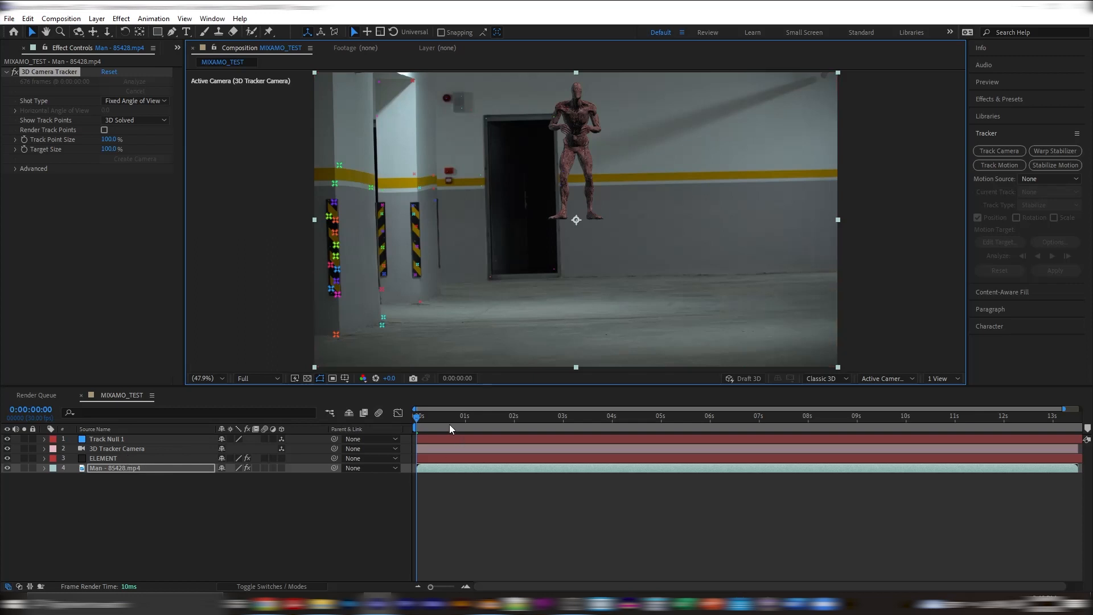
Scrub through the shot to check how Track Null 1 follows the doorway base, and return to the first frame
left_click_drag(420, 416, 485, 418)
left_click(640, 417)
left_click(118, 439)
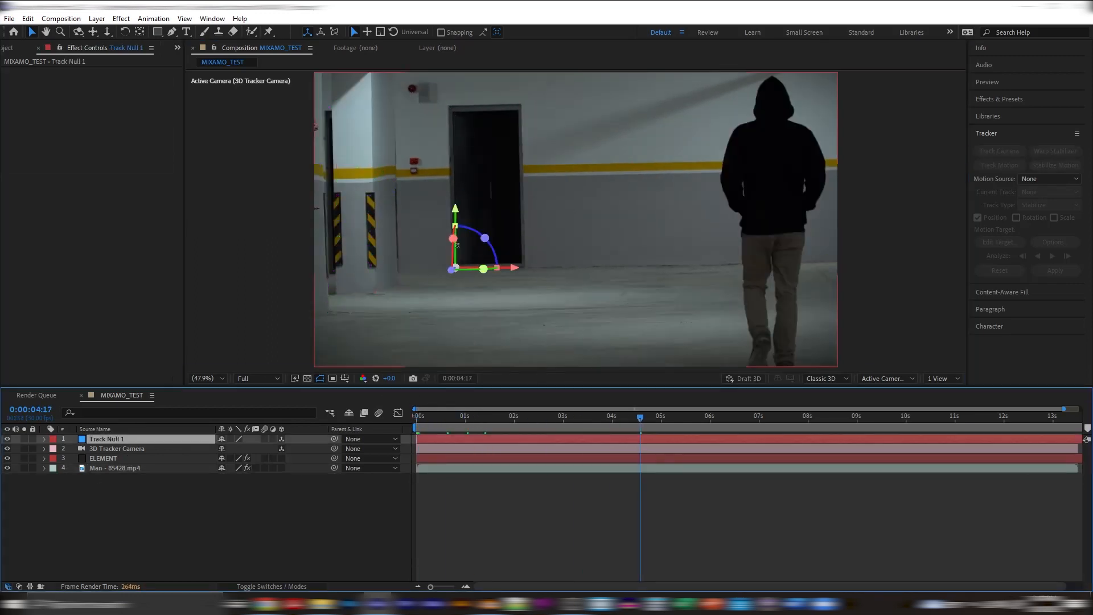
left_click_drag(425, 416, 403, 422)
Set the composition preview resolution to Quarter and scrub the shot to 0:00:01:25
left_click(258, 378)
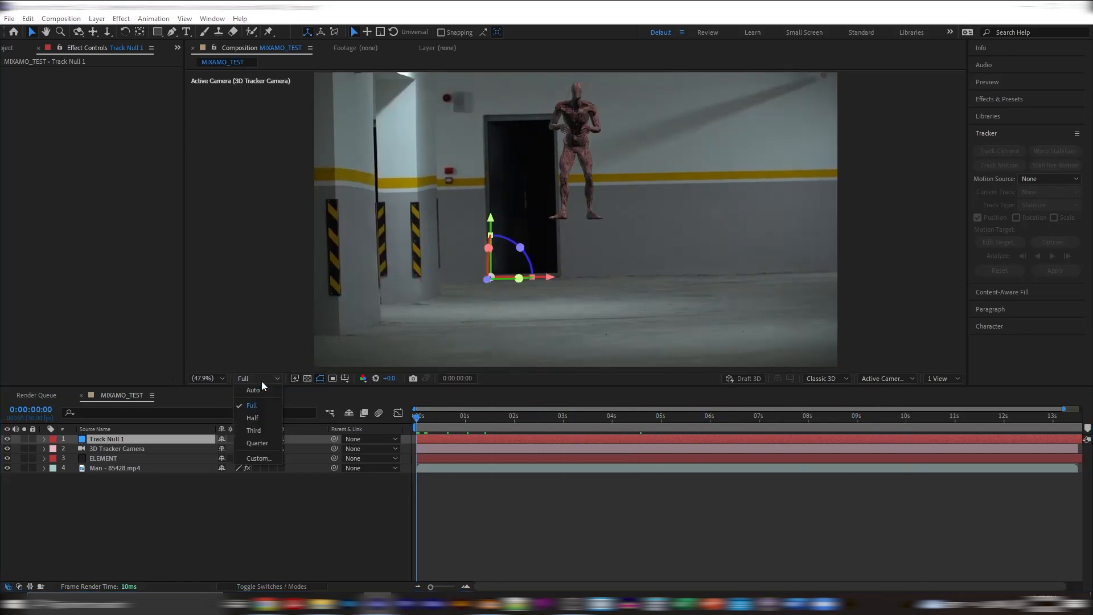
left_click(257, 443)
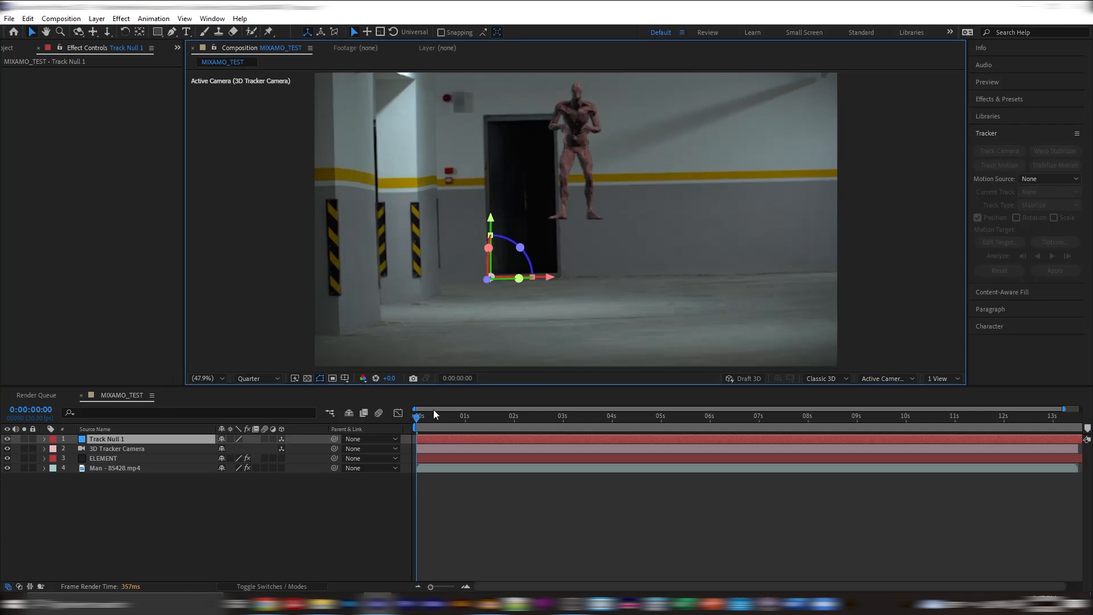
left_click_drag(425, 419, 509, 419)
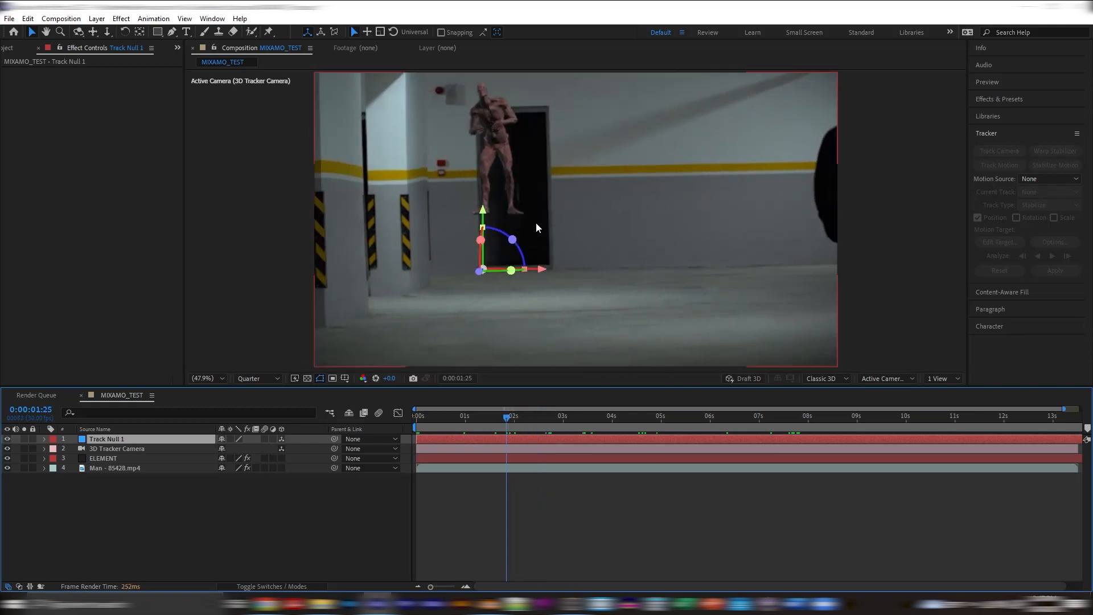
Try to place the character through Element's World Transform with XY position 0.0, 364.0 and Z position 3070.0
left_click(118, 540)
left_click(98, 458)
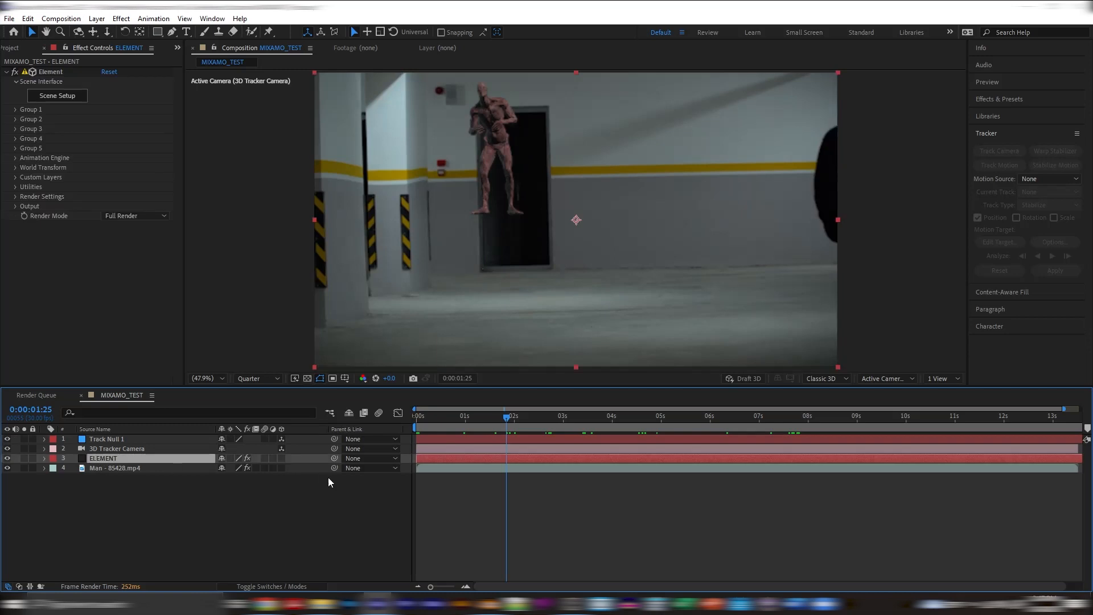
left_click(16, 166)
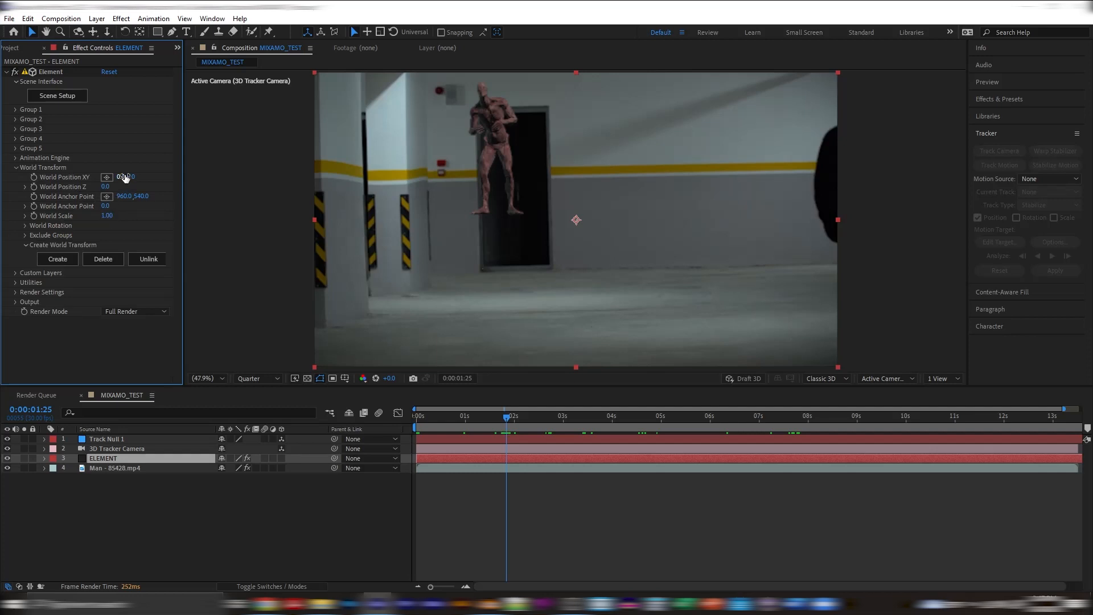
left_click_drag(132, 176, 271, 198)
left_click_drag(108, 188, 285, 183)
left_click_drag(509, 418, 602, 423)
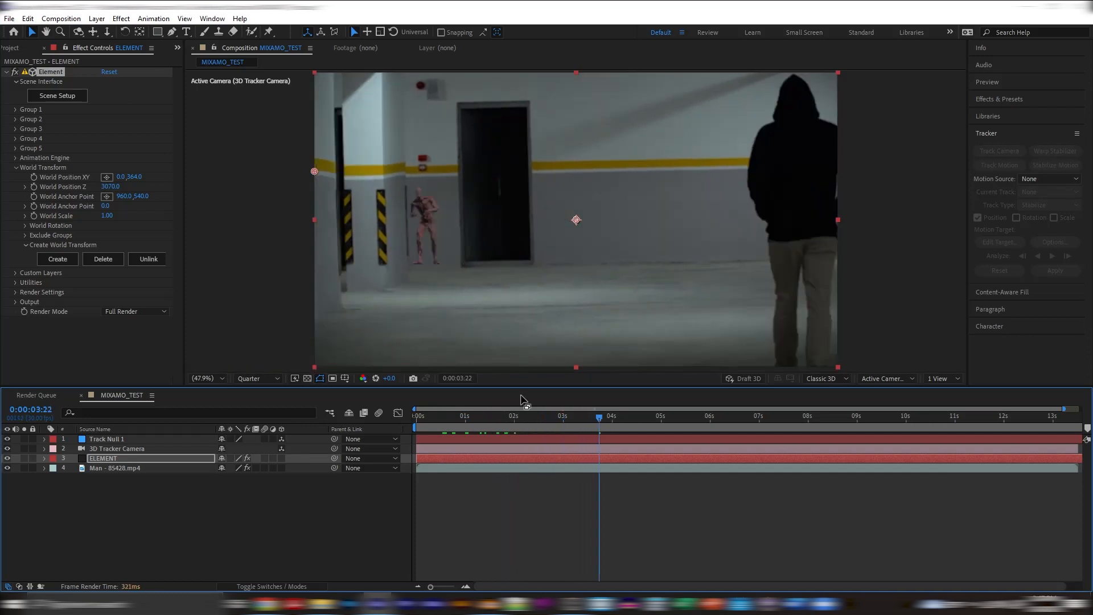
left_click_drag(107, 215, 166, 221)
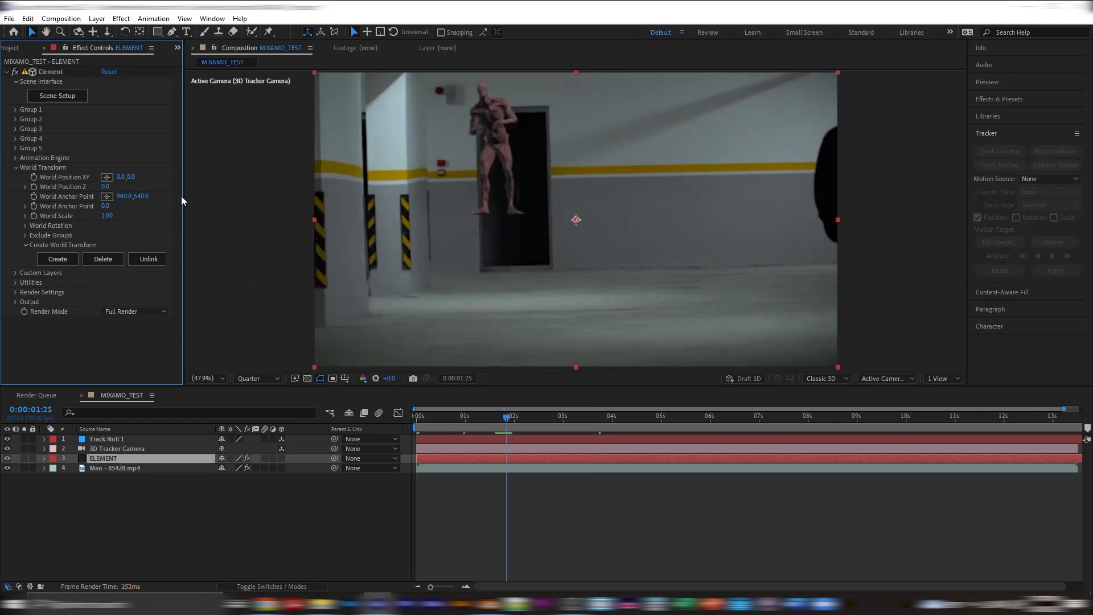
Check in Element's Scene Setup that the character's Group Folder is assigned to group 1
left_click(18, 167)
left_click(15, 109)
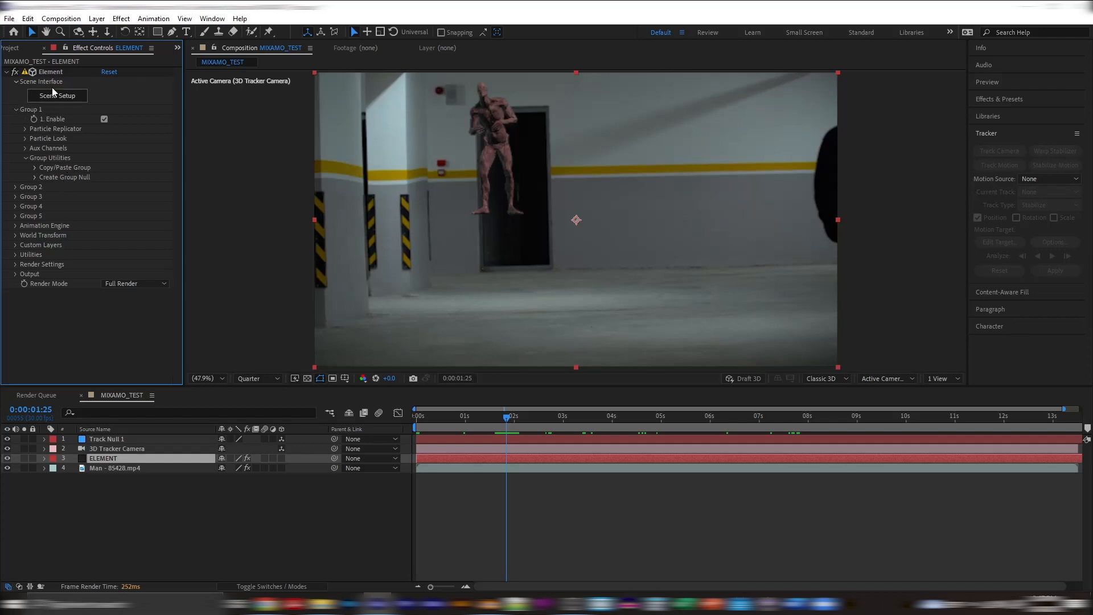
left_click(50, 72)
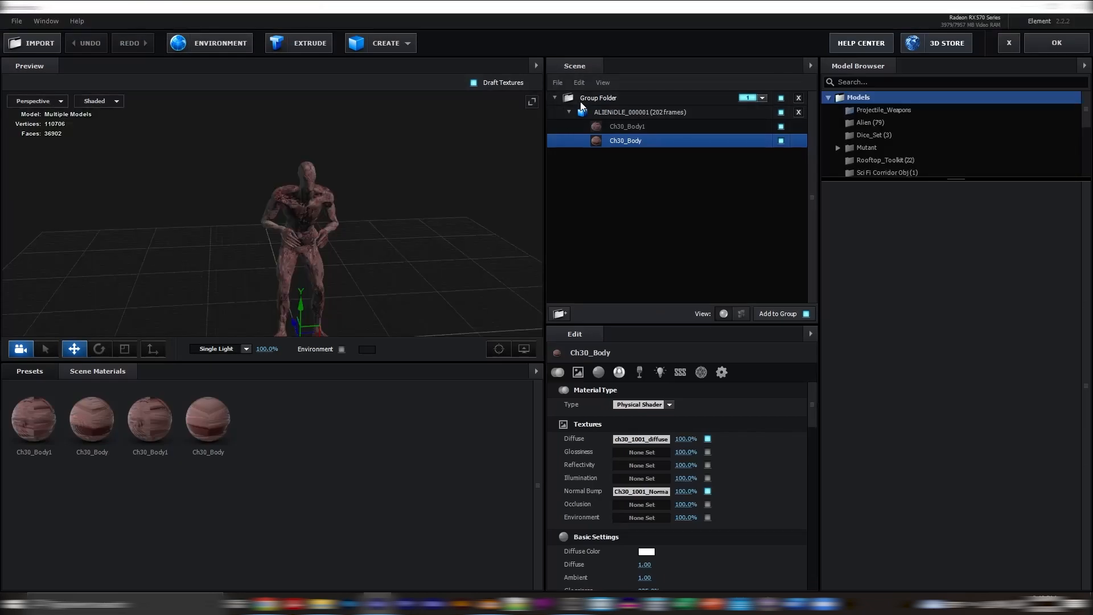
left_click(582, 102)
left_click(761, 98)
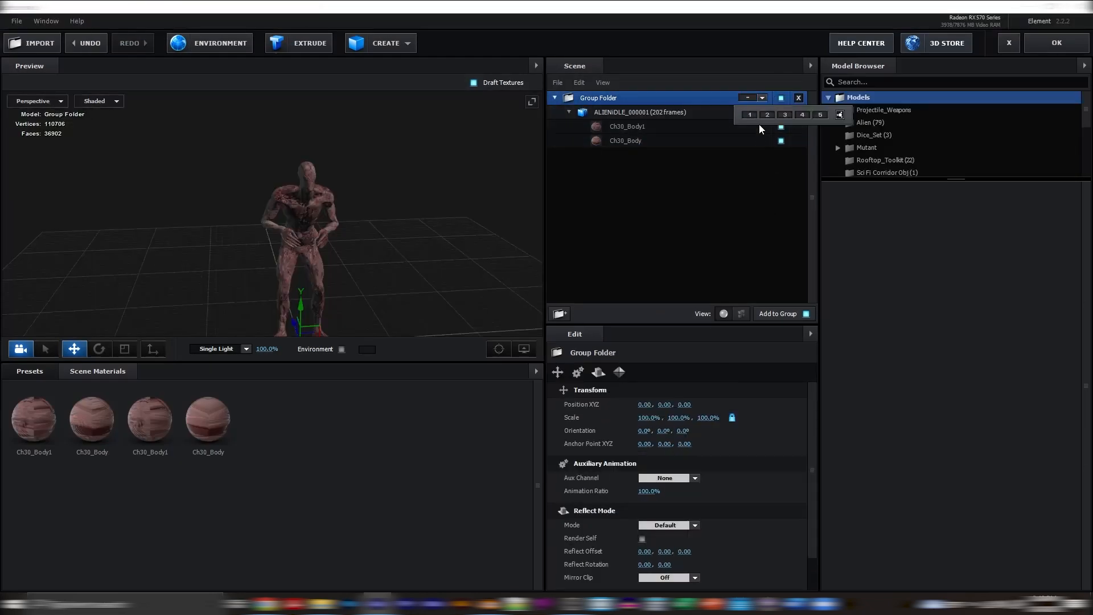
left_click(762, 99)
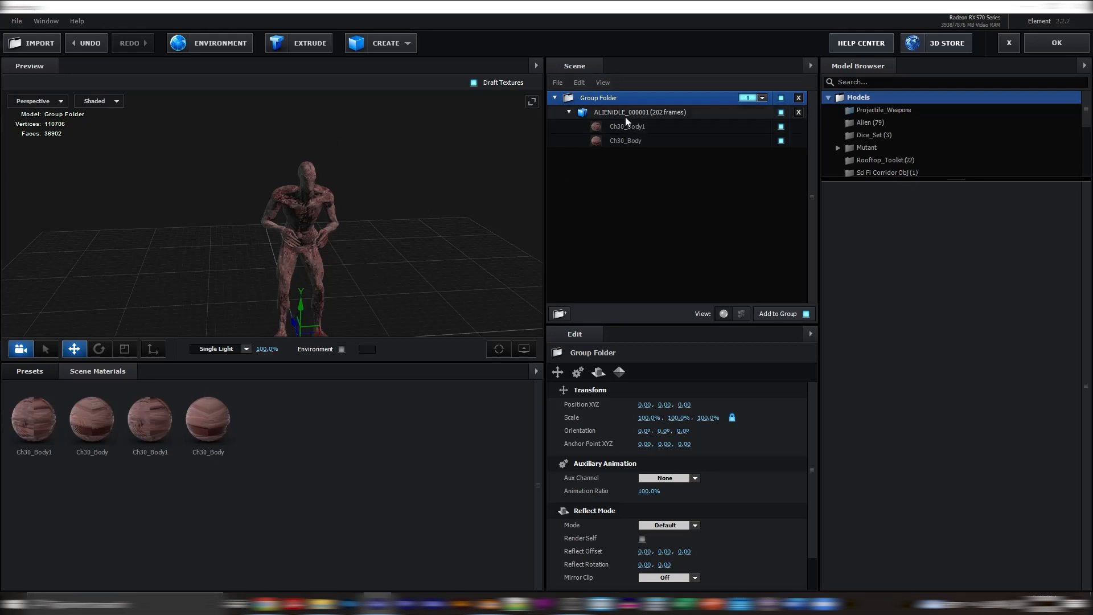
left_click(761, 98)
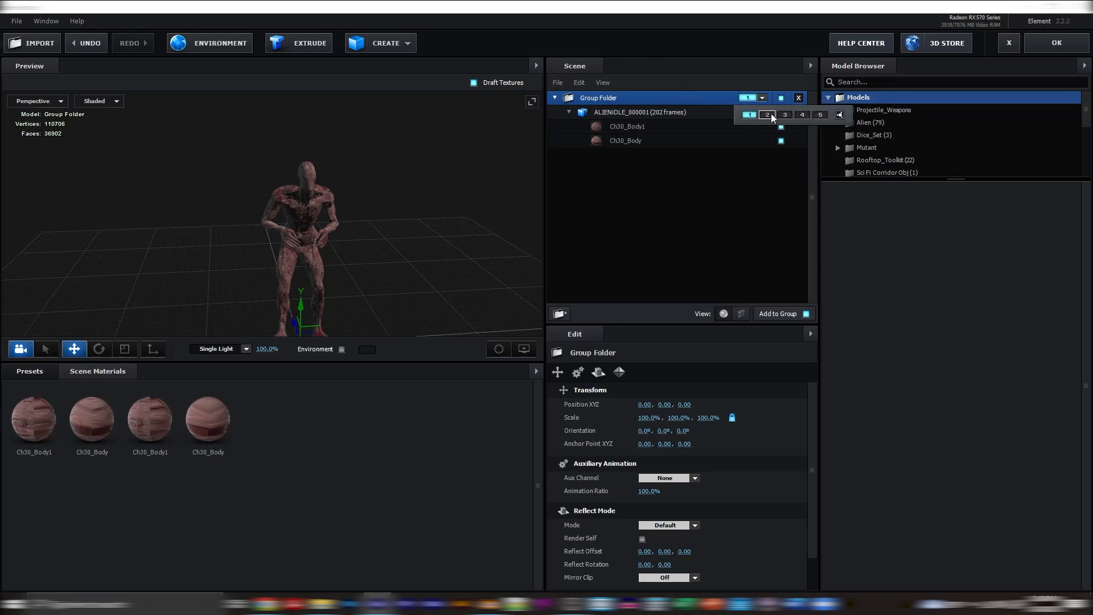
left_click(749, 115)
left_click(749, 116)
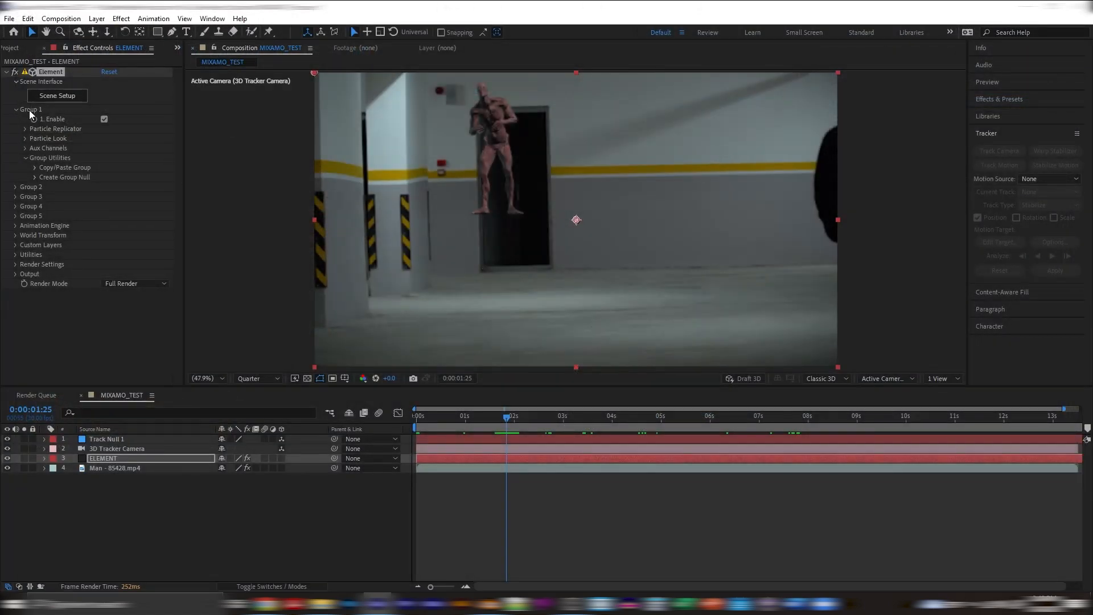
Create a group null for Element's Group 1 and select the new null layer
left_click(35, 178)
left_click(63, 194)
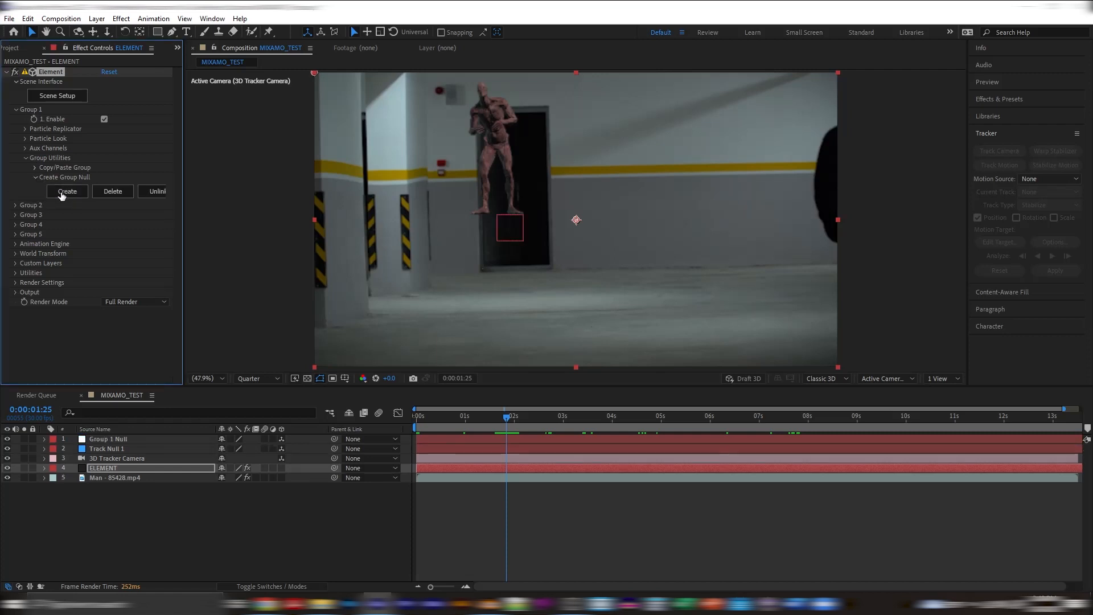
left_click(101, 442)
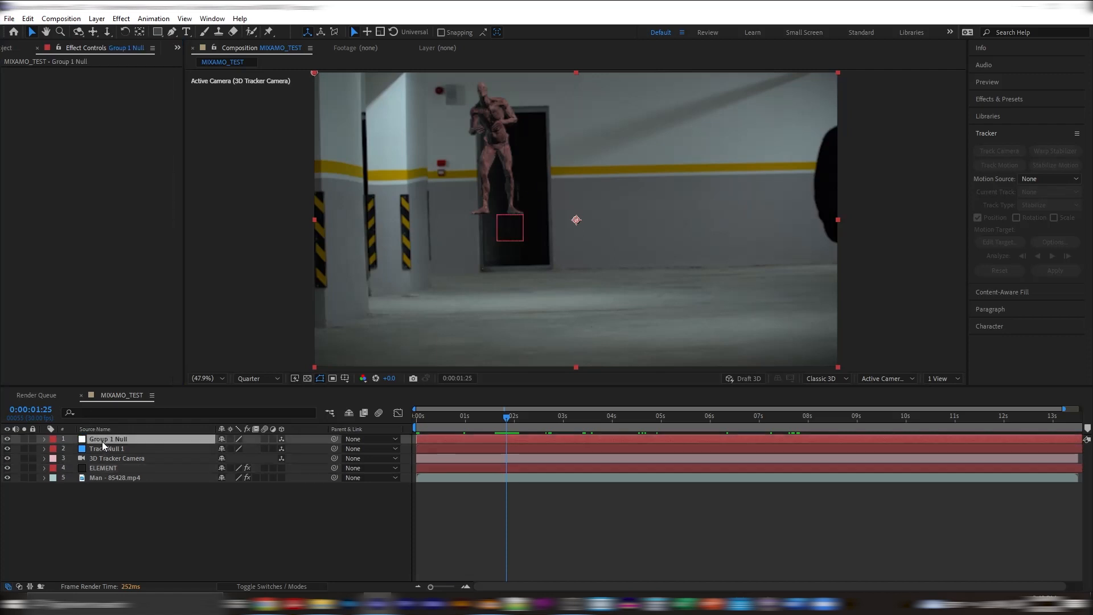
Scale Group 1 Null to 755% and move it to position 960.0, 888.9, 17793.0
left_click_drag(499, 161, 508, 257)
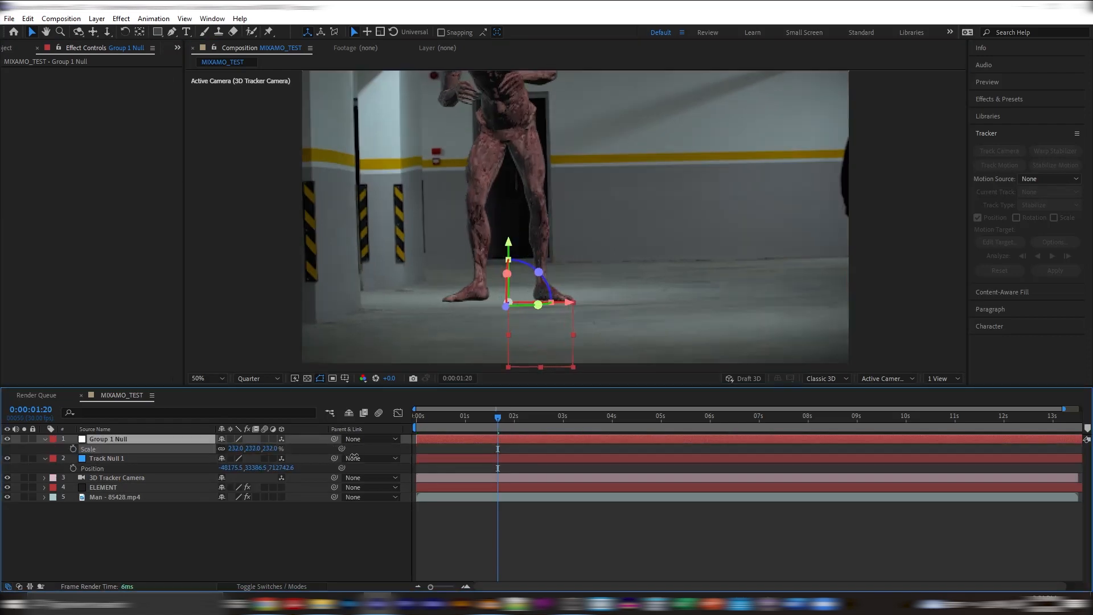
left_click_drag(354, 456, 656, 460)
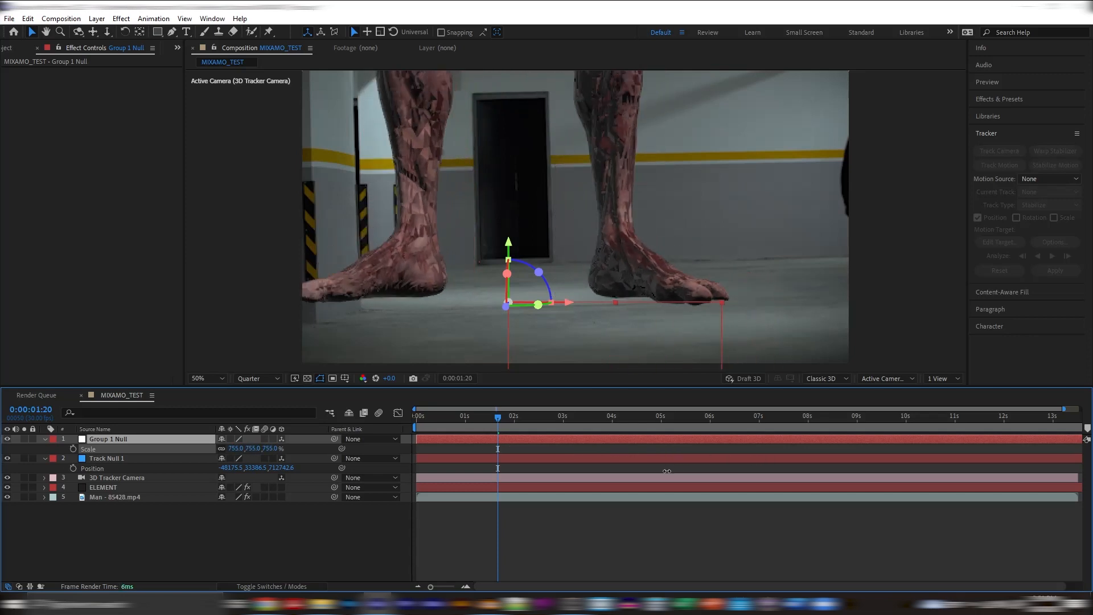
left_click(130, 443)
key("p")
left_click_drag(257, 451, 340, 459)
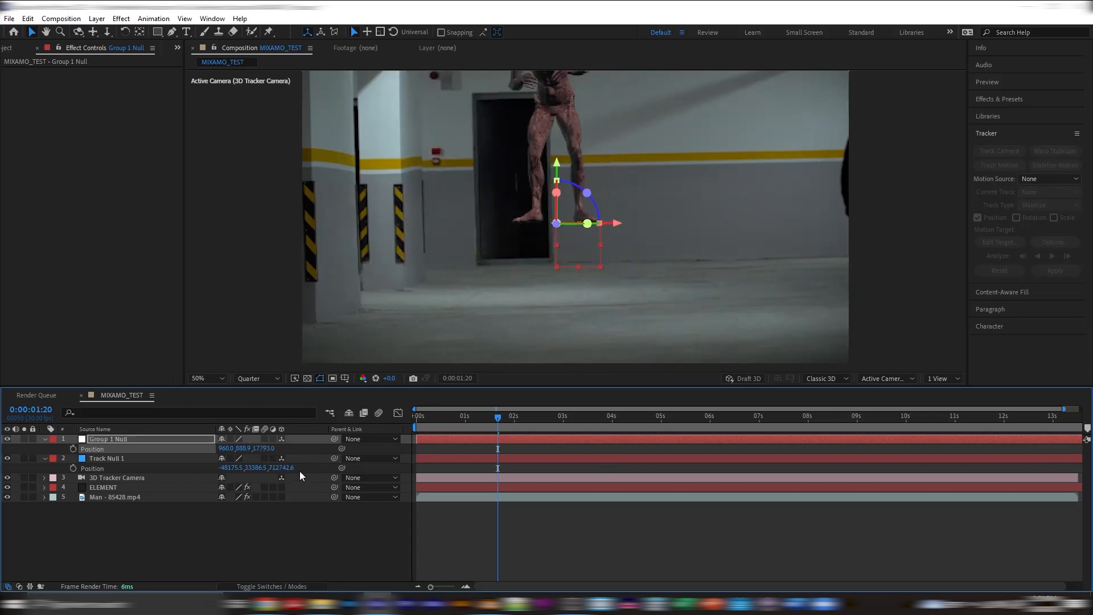
Try to match Group 1 Null's Z position to Track Null 1 at 712742.6 and shift it sideways to the doorway
left_click(282, 468)
left_click(269, 449)
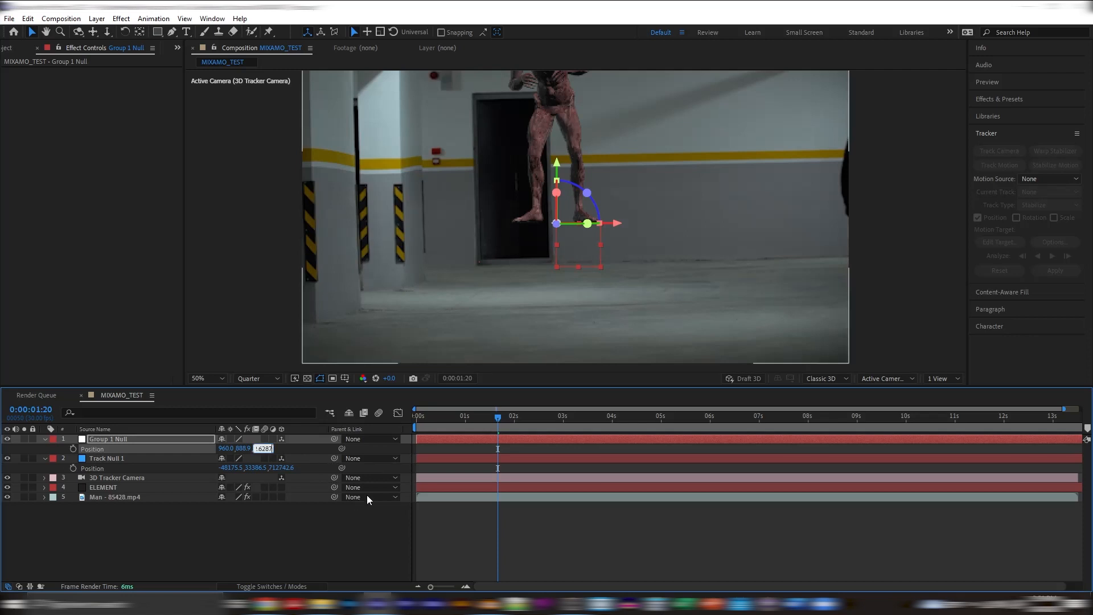
key("Return")
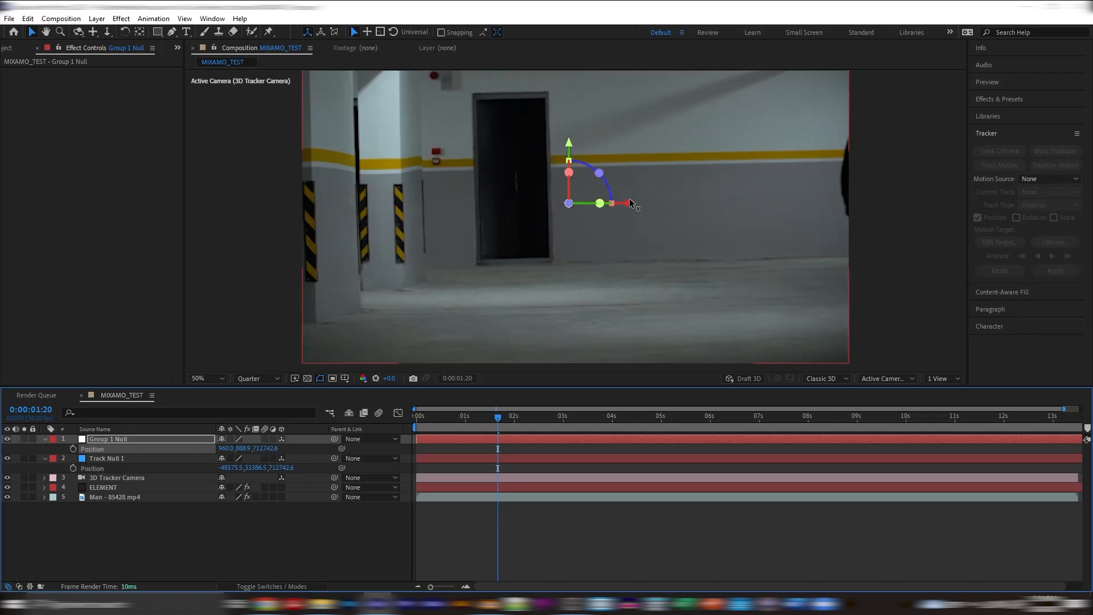
left_click_drag(632, 205, 568, 209)
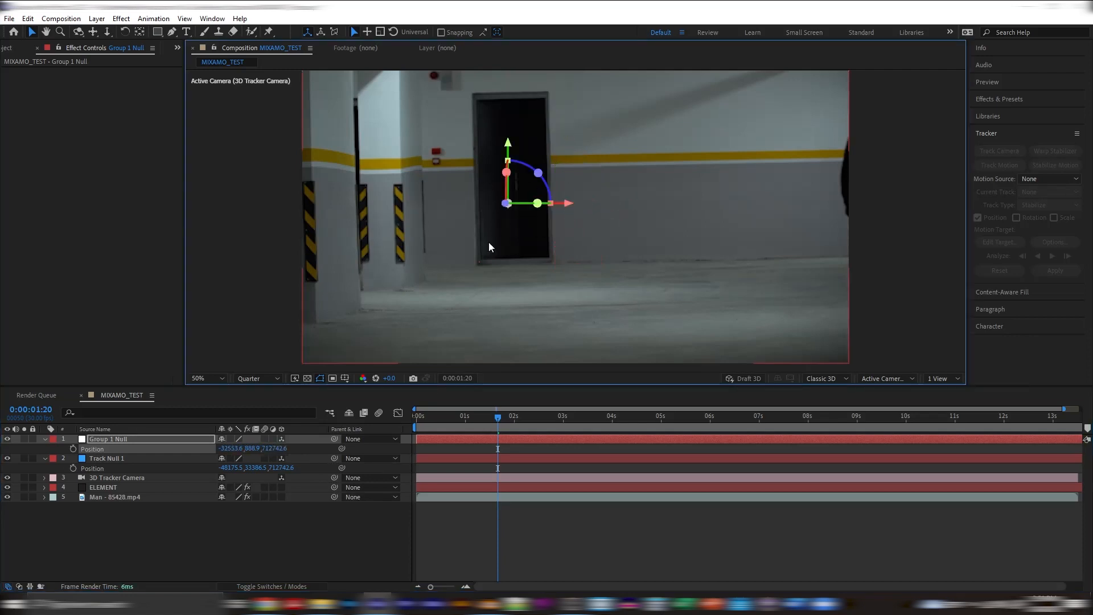
key("s")
mouse_move(247, 449)
left_mouse_down()
mouse_move(273, 449)
mouse_move(228, 450)
left_mouse_up()
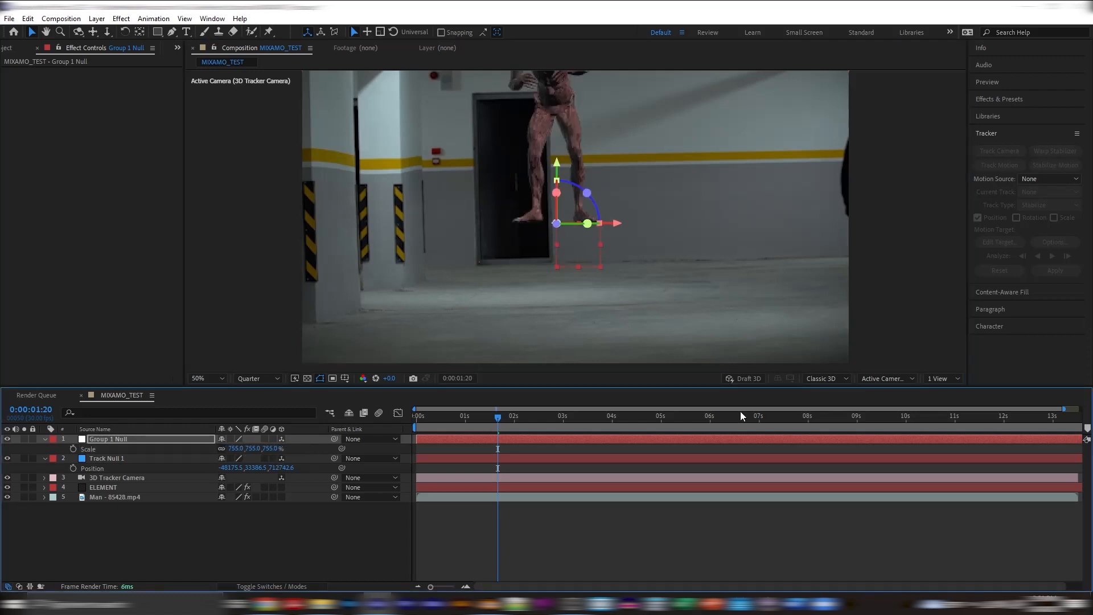
Move Group 1 Null down and back so the character stands in the doorway, checking its placement at 0:00:06:13
left_click_drag(557, 165, 574, 259)
left_click_drag(611, 305, 449, 316)
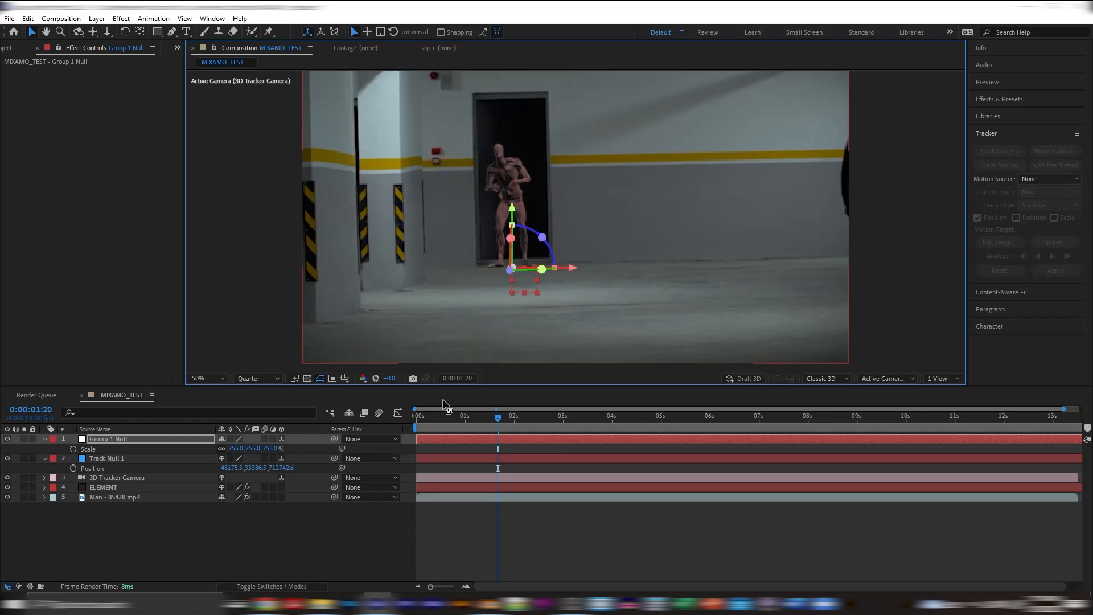
left_click_drag(494, 419, 729, 433)
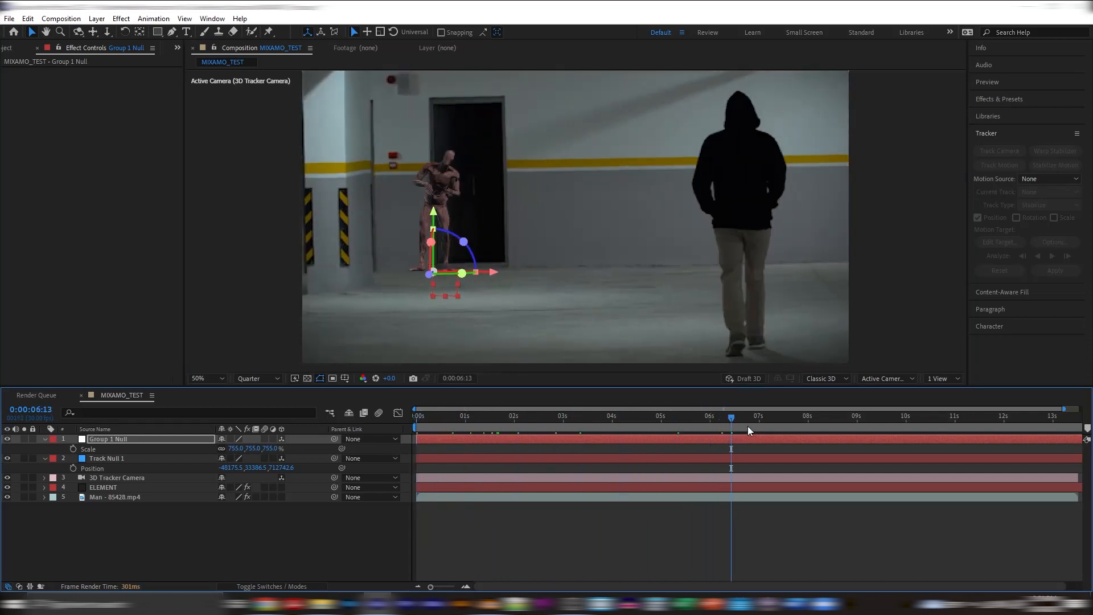
mouse_move(437, 279)
left_mouse_down()
mouse_move(462, 274)
mouse_move(449, 279)
left_mouse_up()
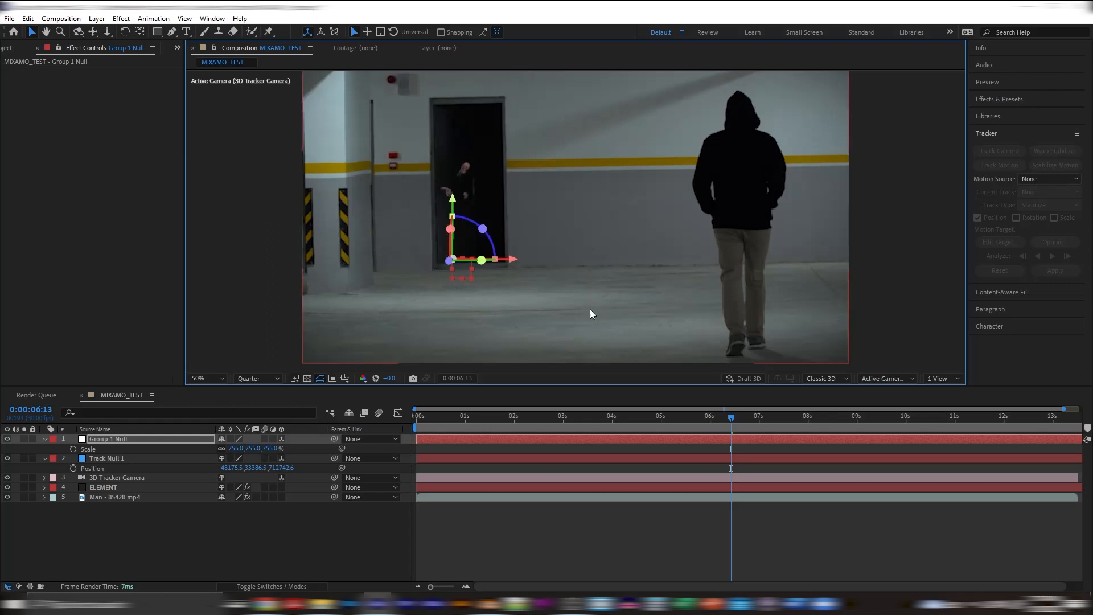
left_click_drag(446, 263, 443, 264)
Scale Group 1 Null to 1436% and lower it so the character's feet rest on the floor
key("s")
key("s")
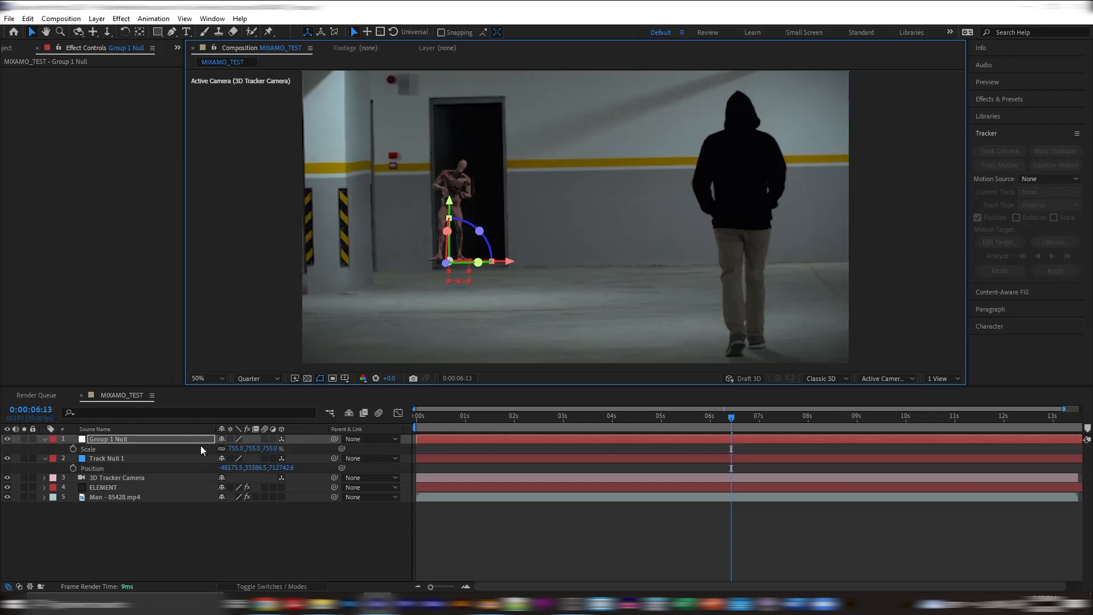
left_click_drag(239, 448, 639, 448)
left_click_drag(450, 206, 450, 229)
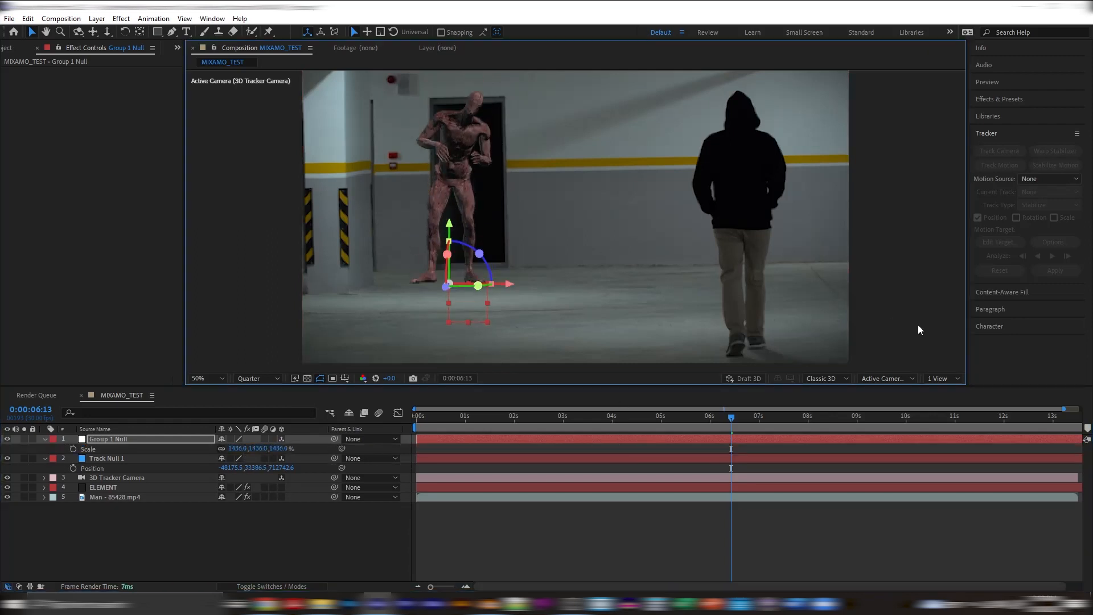
Preview the composite from the start and compare the character's placement with Track Null 1 at 0:00:02:14
left_click_drag(732, 417, 377, 506)
left_click(352, 544)
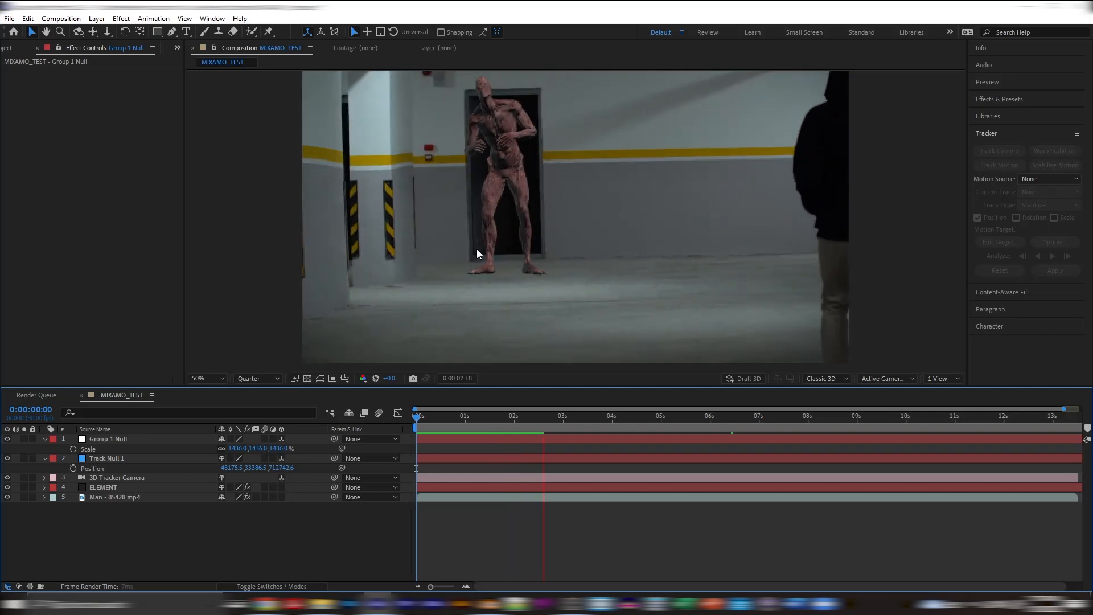
mouse_move(538, 418)
left_mouse_down()
mouse_move(431, 422)
mouse_move(537, 422)
left_mouse_up()
left_click(111, 459)
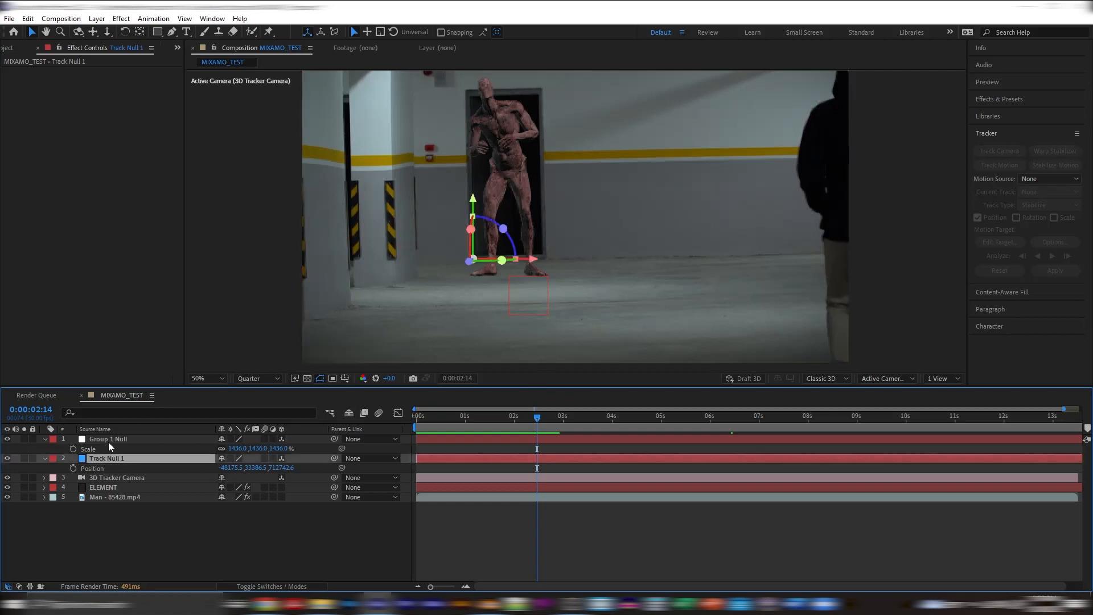
Lower Group 1 Null so the character stands on the floor in front of the doorway, and preview the composite from 0:00:00:05
left_click(110, 441)
left_click_drag(514, 224, 513, 241)
left_click_drag(537, 416, 424, 425)
key("space")
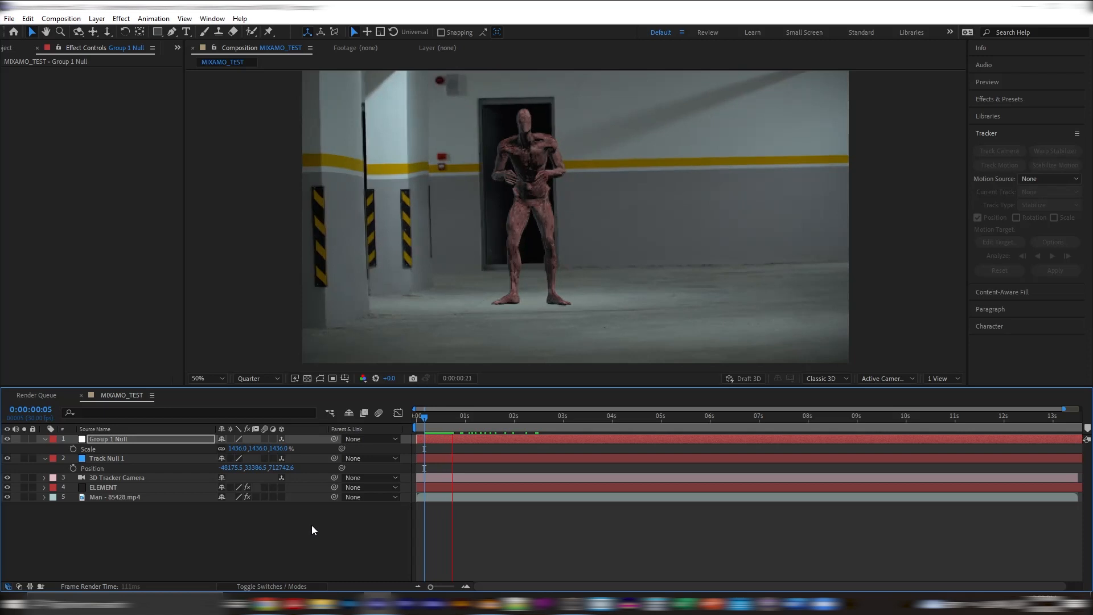
Delete Track Null 1 and collapse Group 1 Null's properties
left_click(439, 413)
left_click(106, 461)
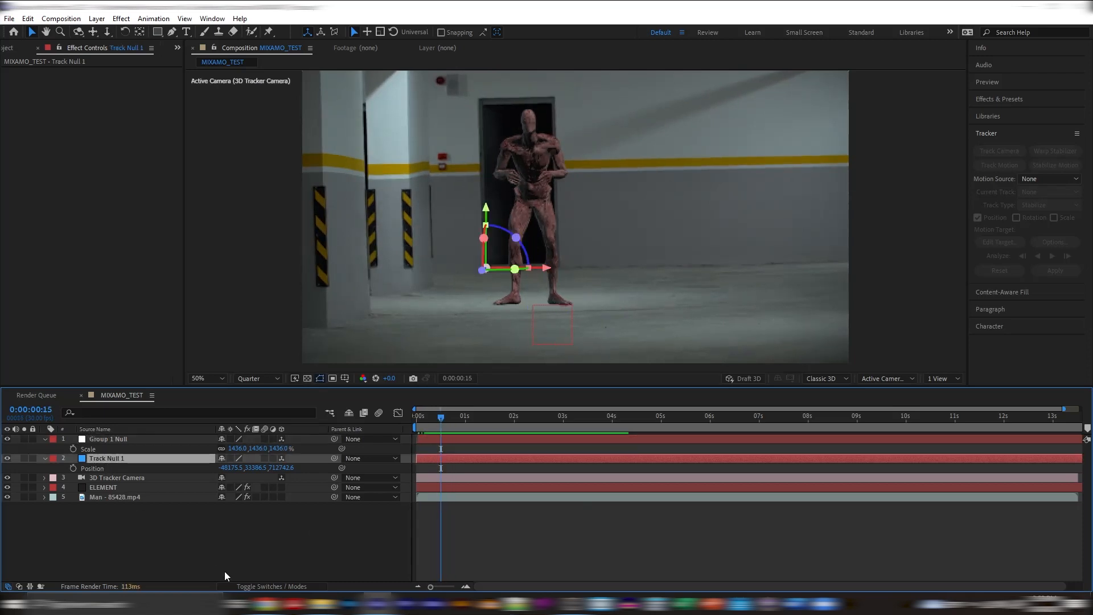
key("Delete")
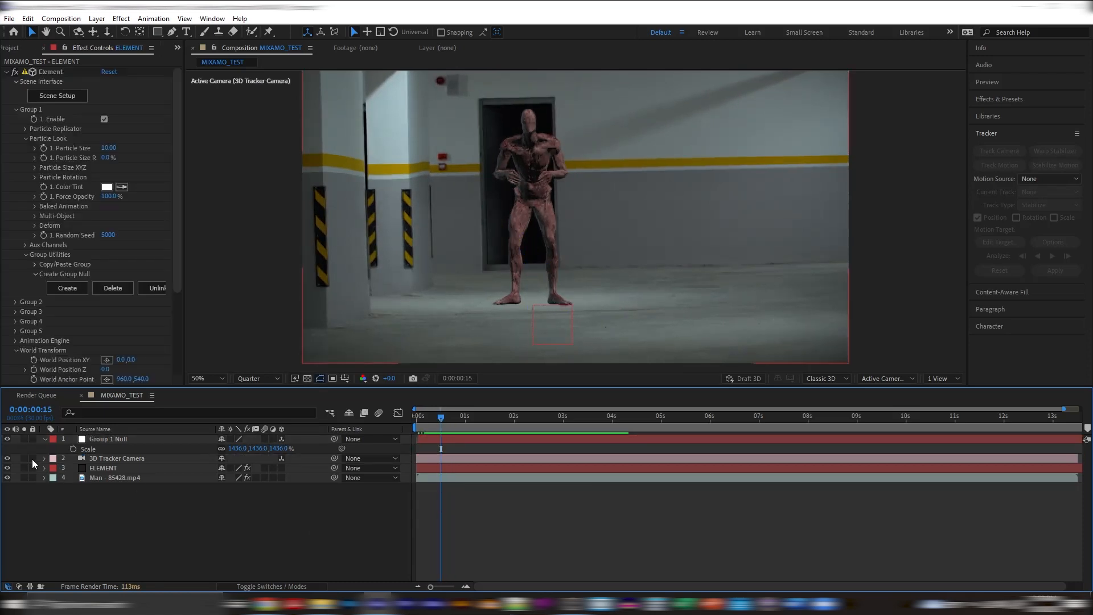
left_click(44, 439)
left_click(94, 449)
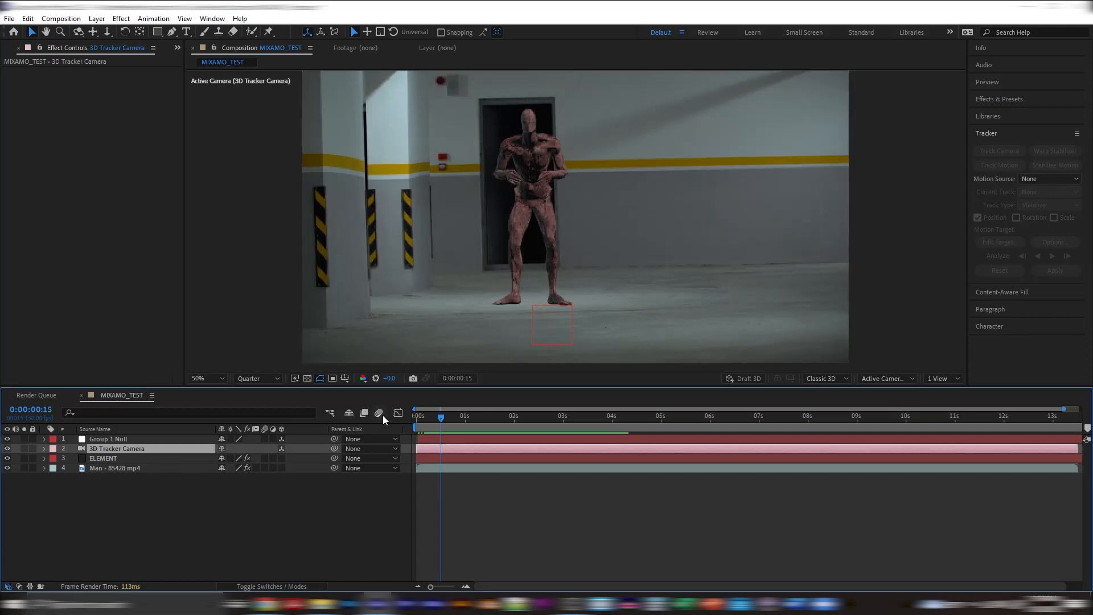
At 0:00:02:21, rotate Group 1 Null to turn the character toward the walking man and scale it to 1532%
left_click_drag(429, 413, 450, 432)
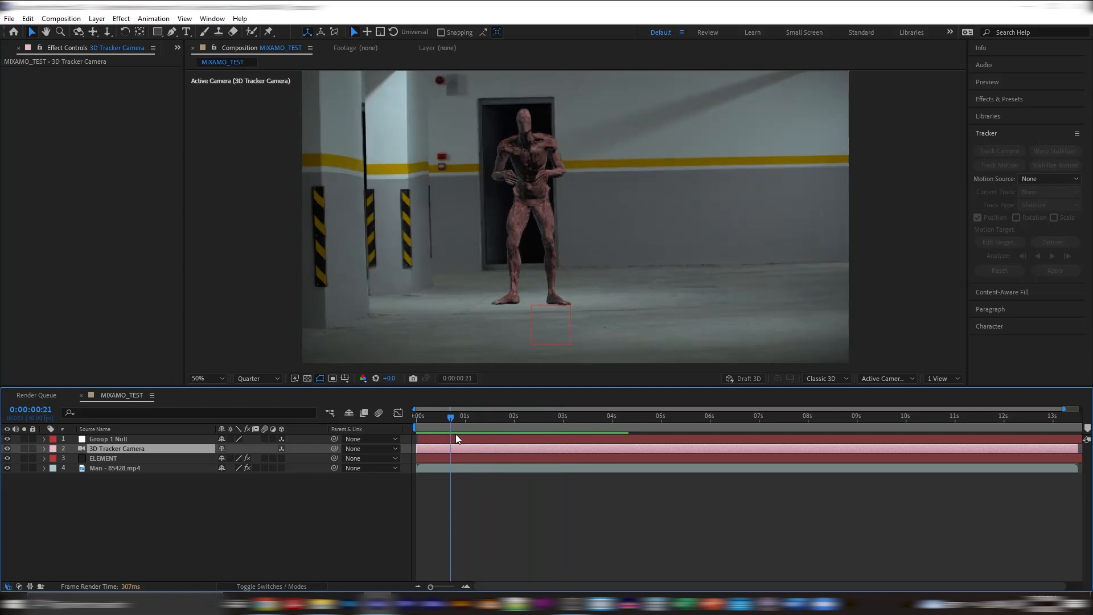
left_click(123, 439)
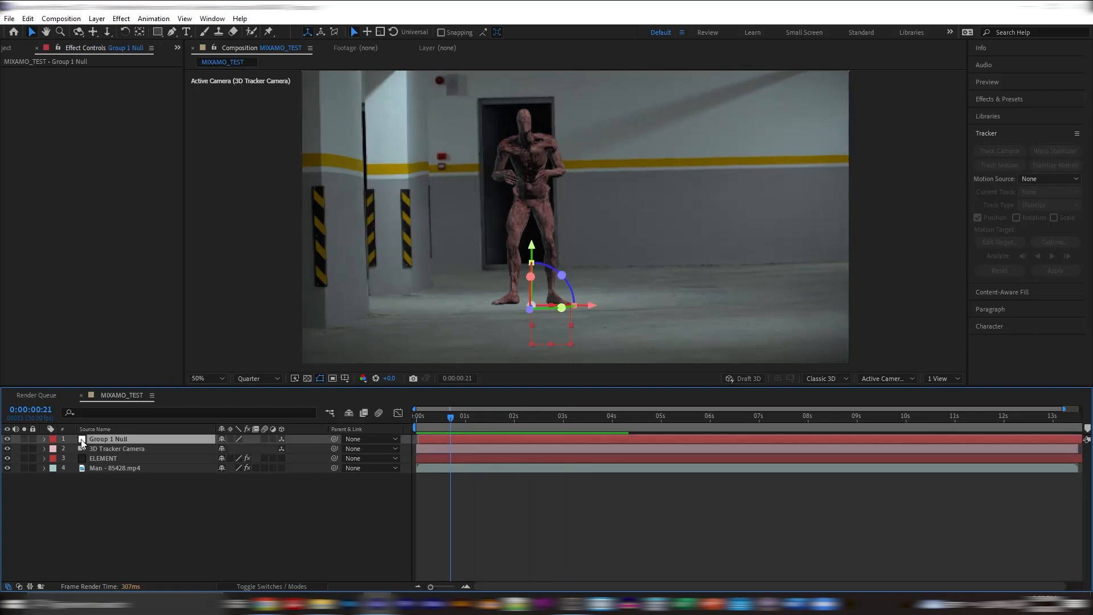
left_click_drag(450, 432, 415, 424)
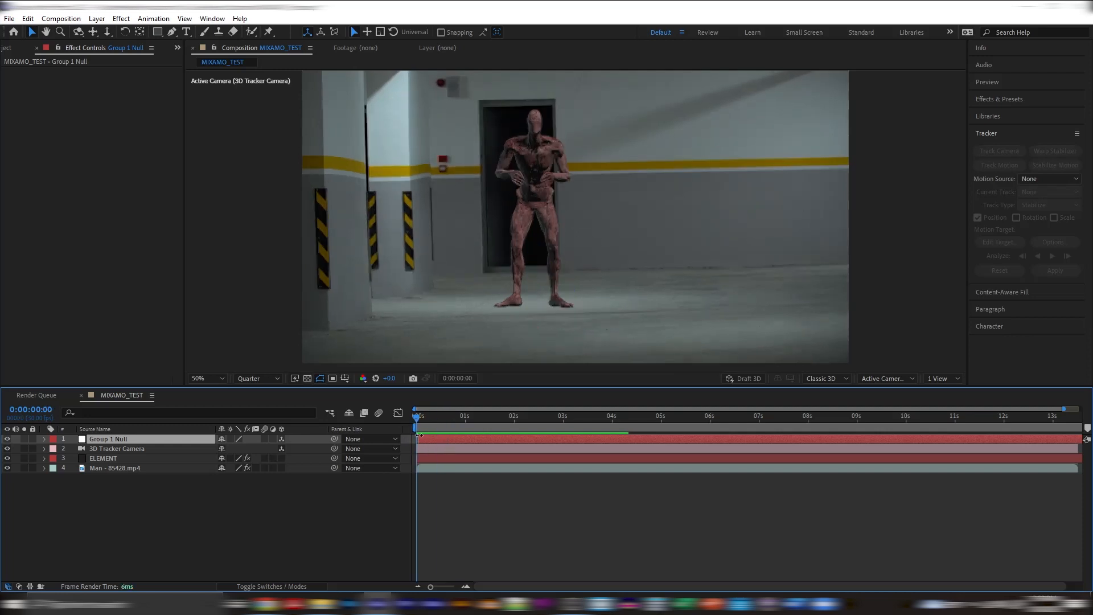
left_click(426, 438)
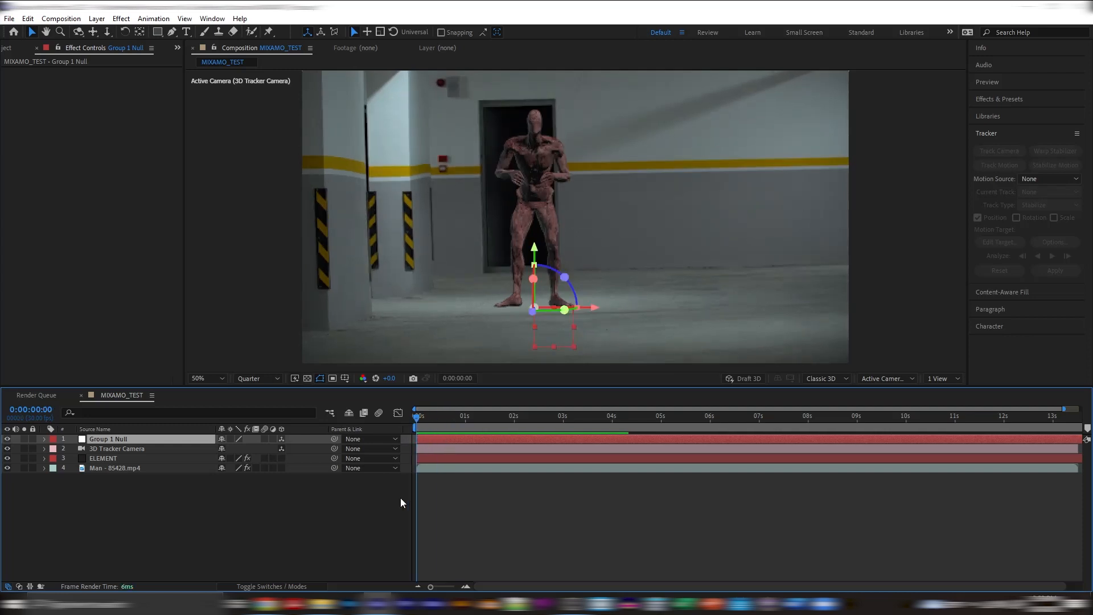
left_click_drag(418, 422, 548, 419)
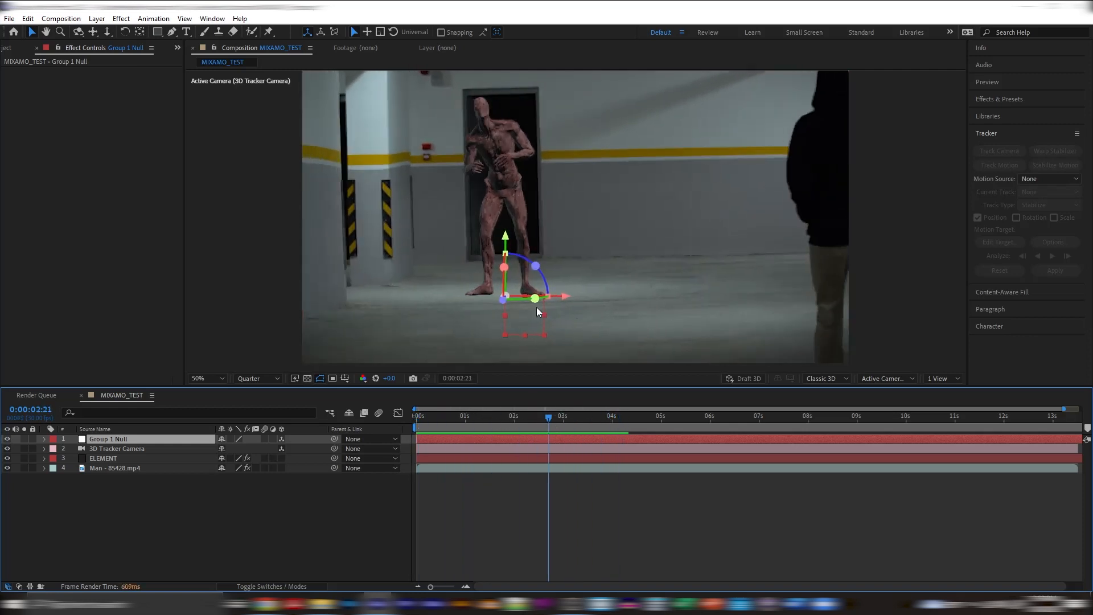
left_click_drag(518, 303, 519, 305)
key("s")
left_click_drag(283, 450, 307, 399)
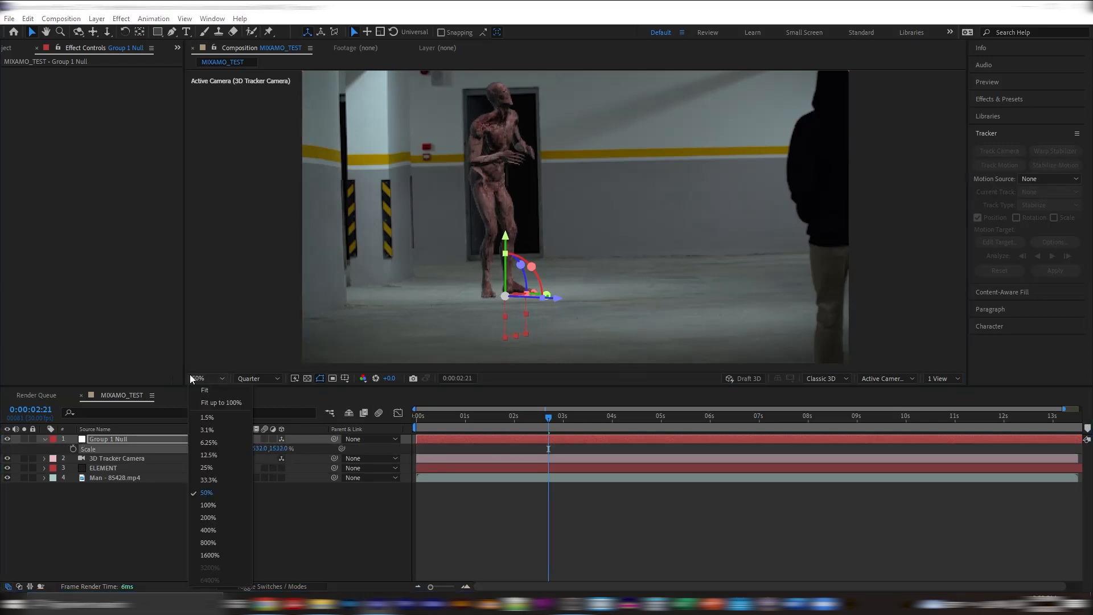
Fit the composition in the viewer and check the character against the walking man at 0:00:06:16, 0:00:08:02 and 0:00:08:25
left_click(191, 377)
left_click(211, 394)
left_click_drag(550, 418, 736, 422)
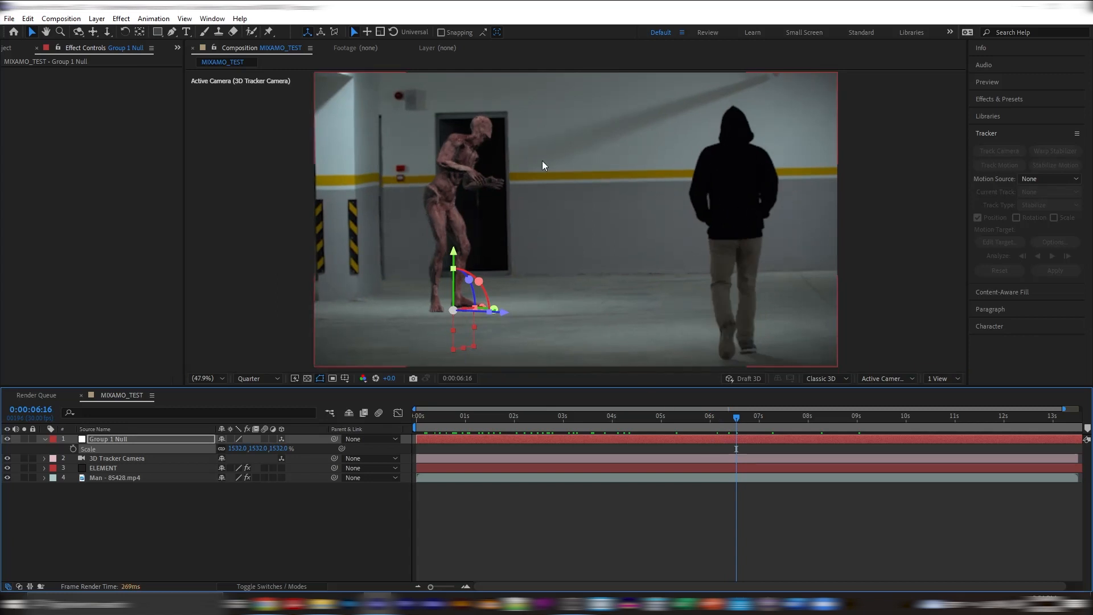
left_click_drag(734, 419, 809, 419)
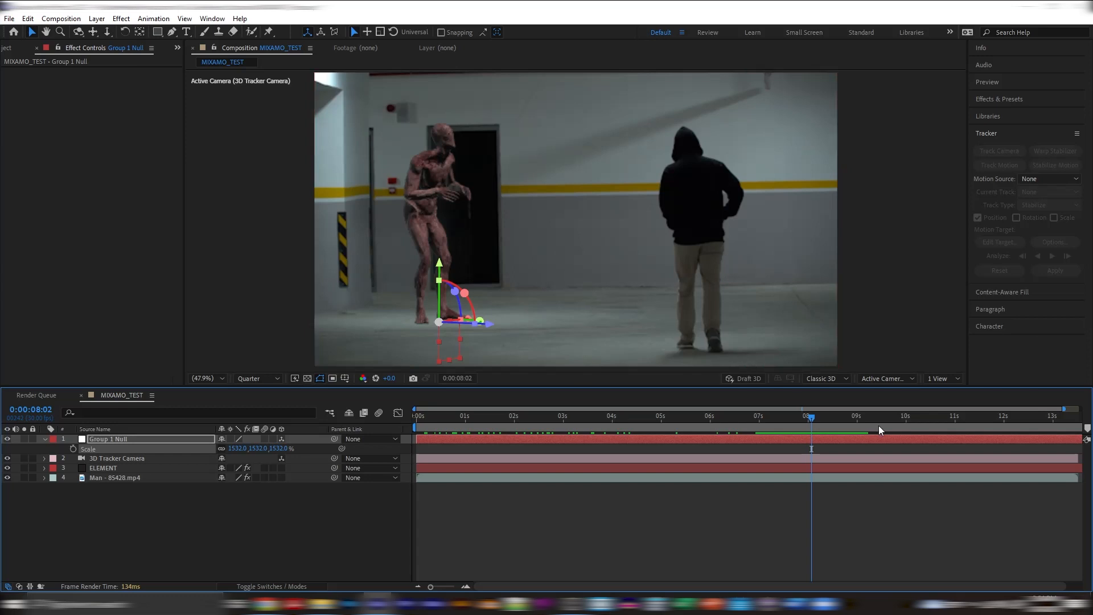
left_click_drag(815, 419, 854, 436)
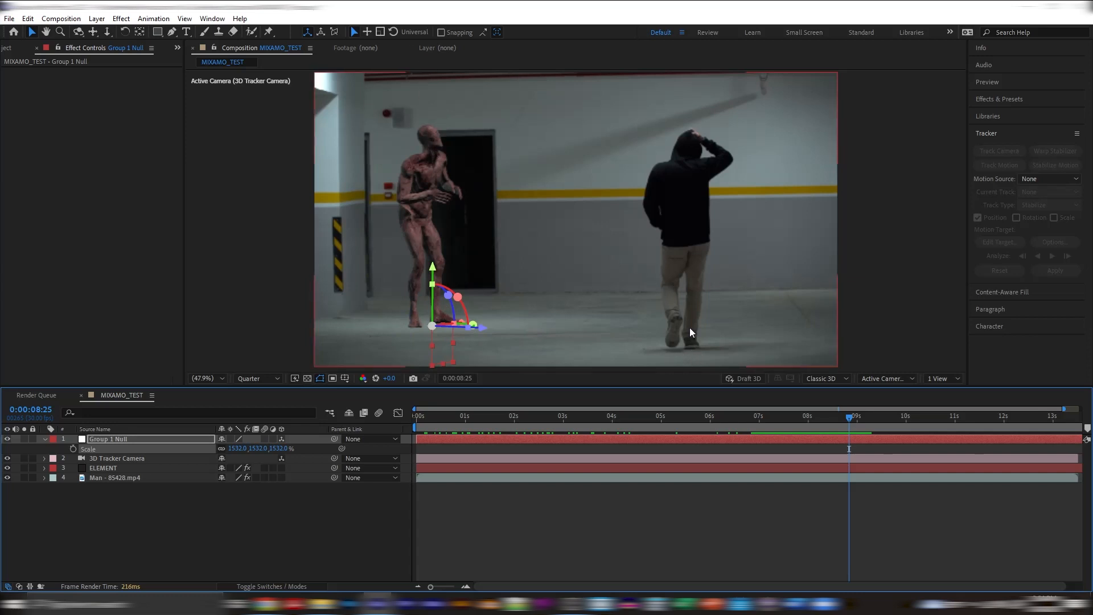
left_click(385, 504)
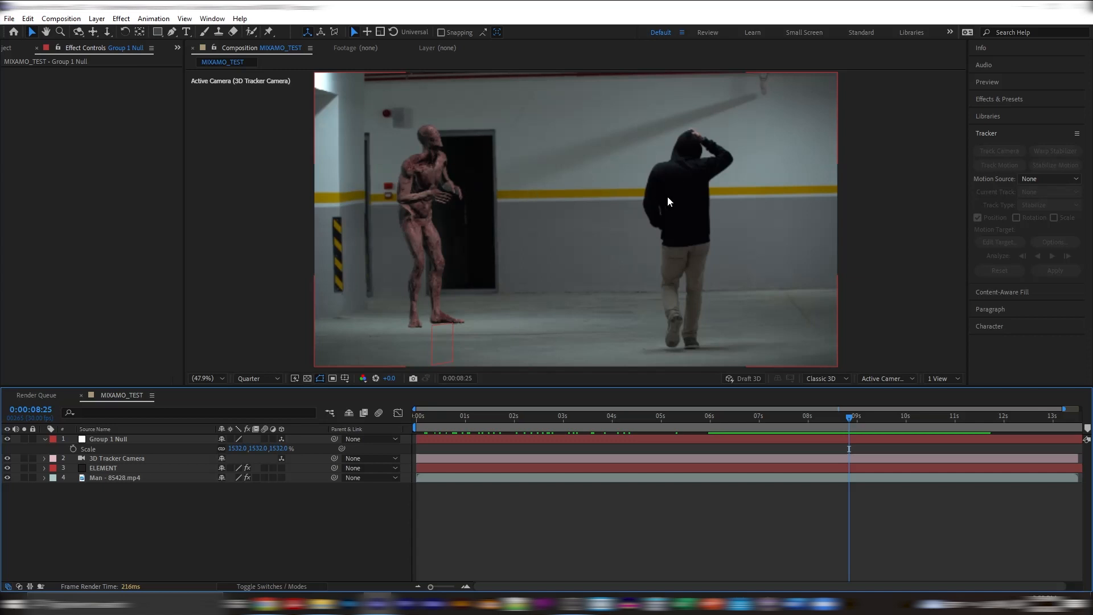
Set the viewer resolution to Full and collapse Group 1 Null's properties
left_click(260, 378)
left_click(264, 397)
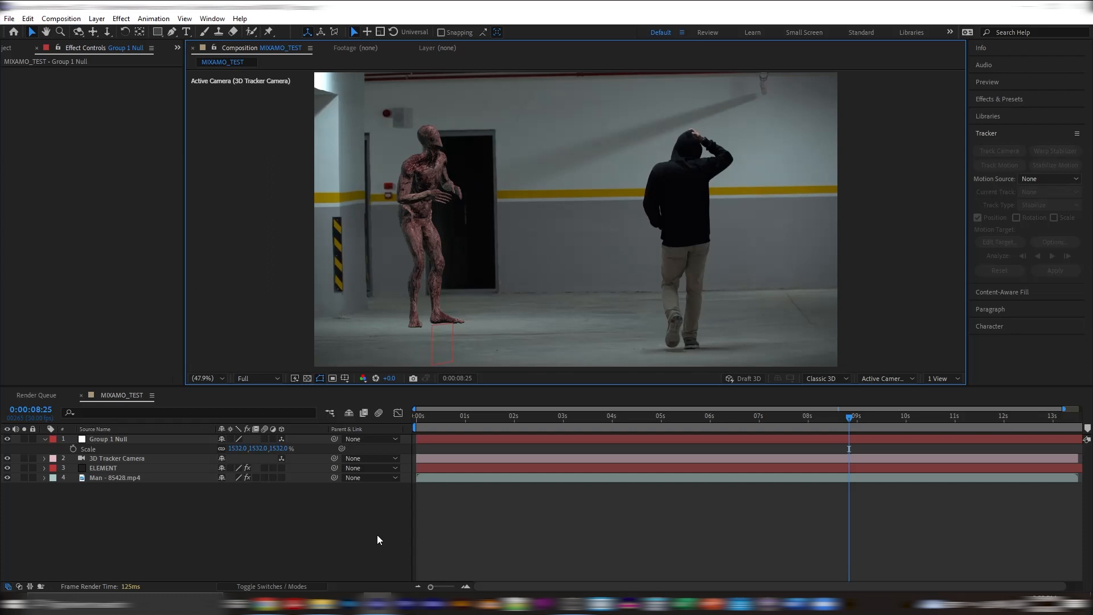
left_click(43, 447)
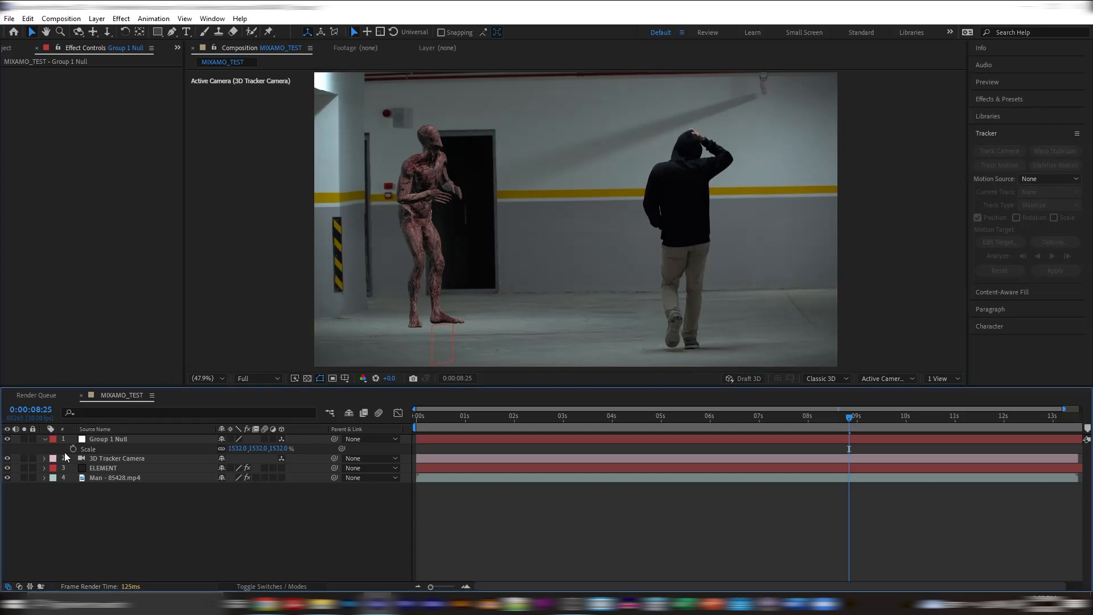
left_click(45, 440)
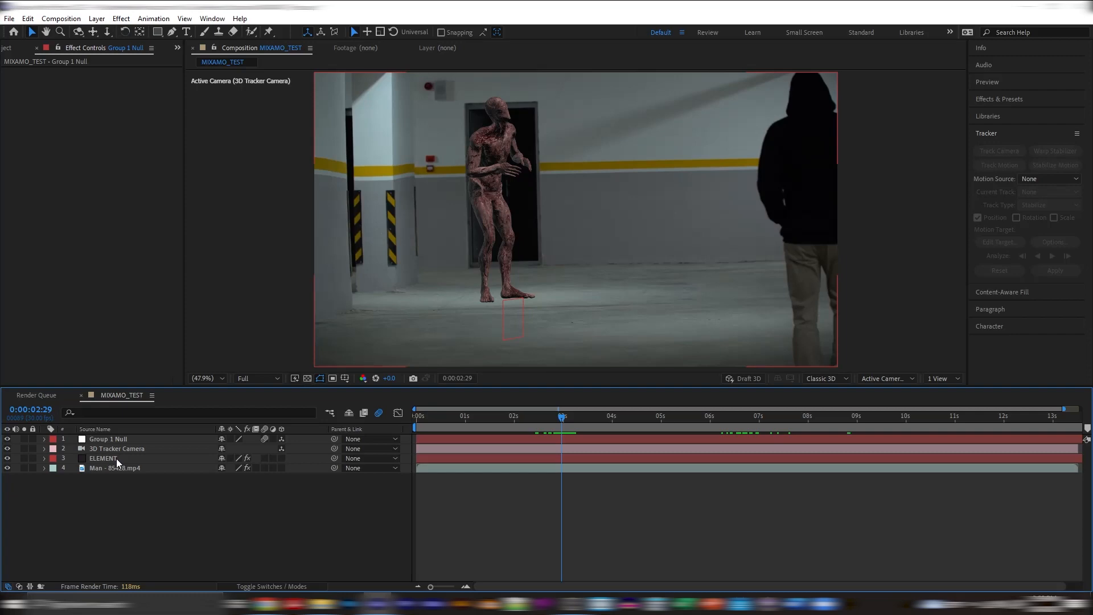
In the ELEMENT layer's Scene Setup, add a plane under the character and scale it to about 2107%
left_click(116, 459)
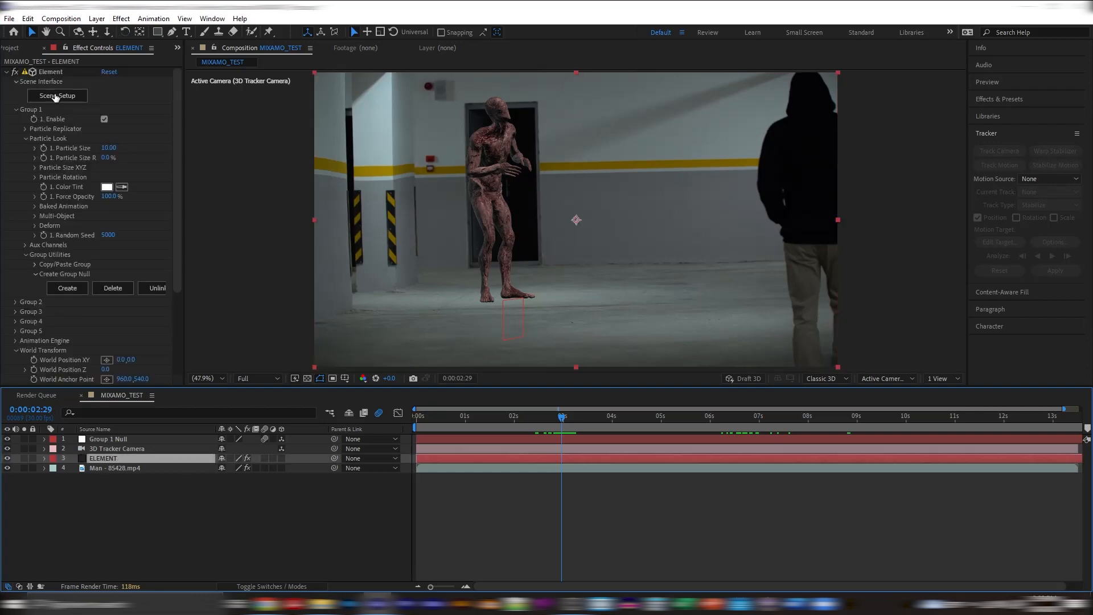
left_click(59, 101)
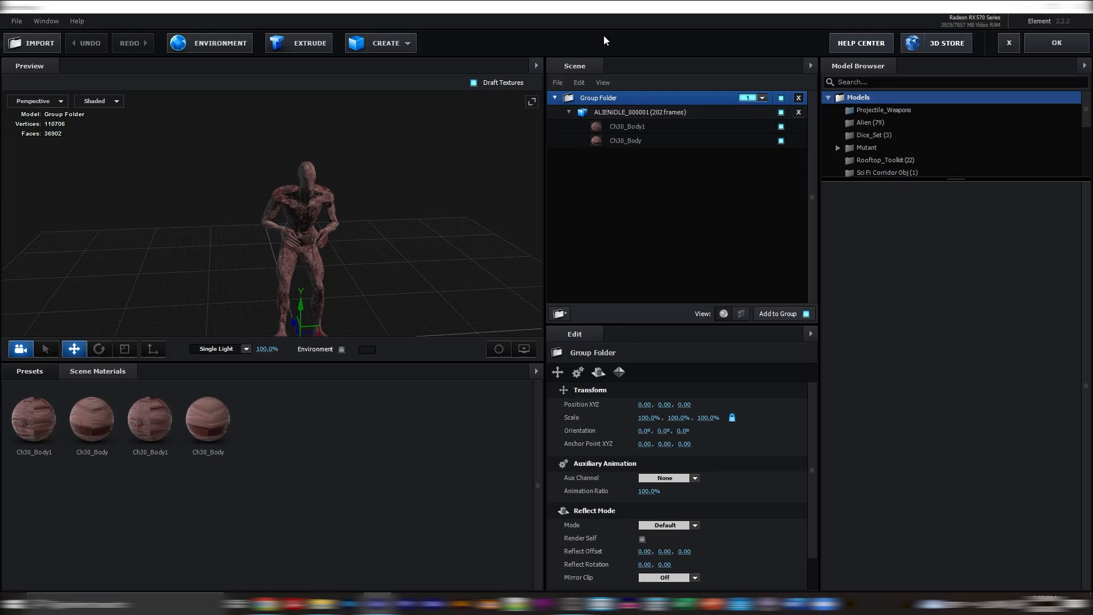
left_click(381, 43)
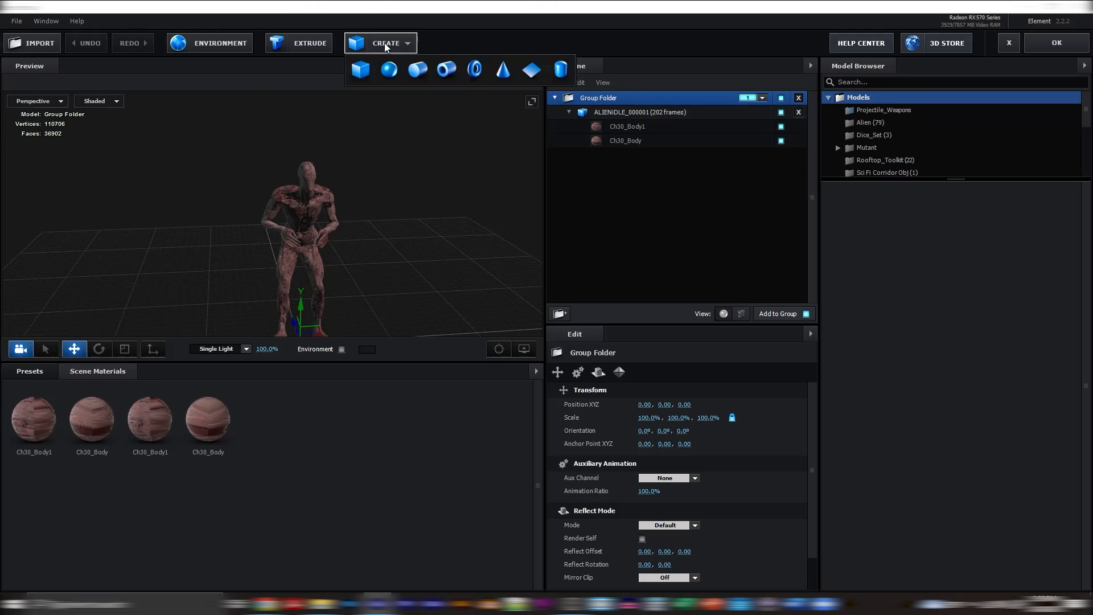
left_click(528, 76)
scroll(465, 251, "down", 3)
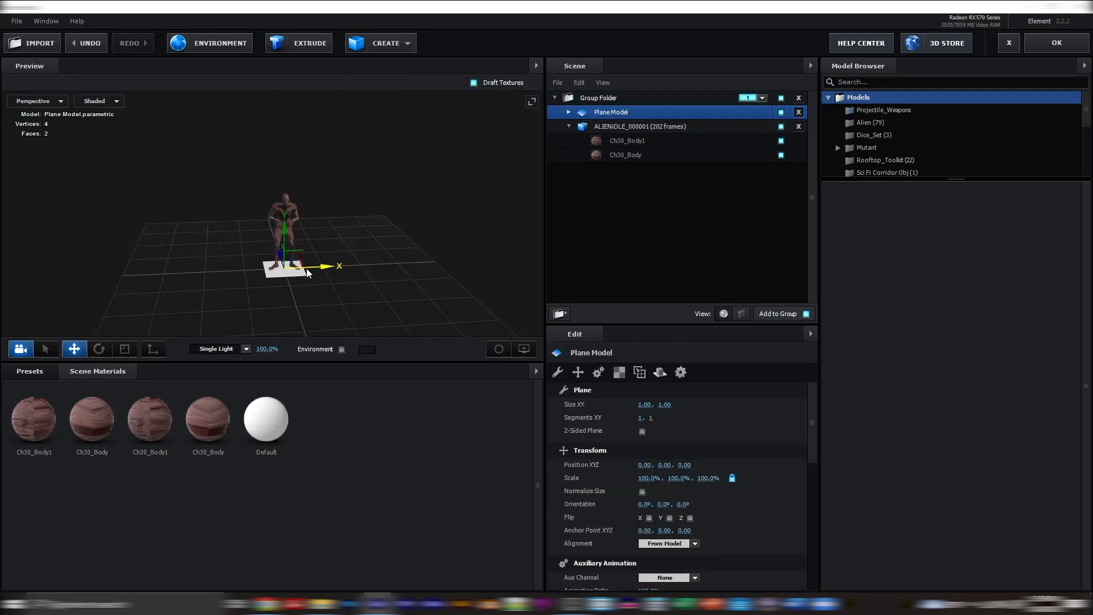
left_click(125, 348)
left_click_drag(286, 277, 217, 315)
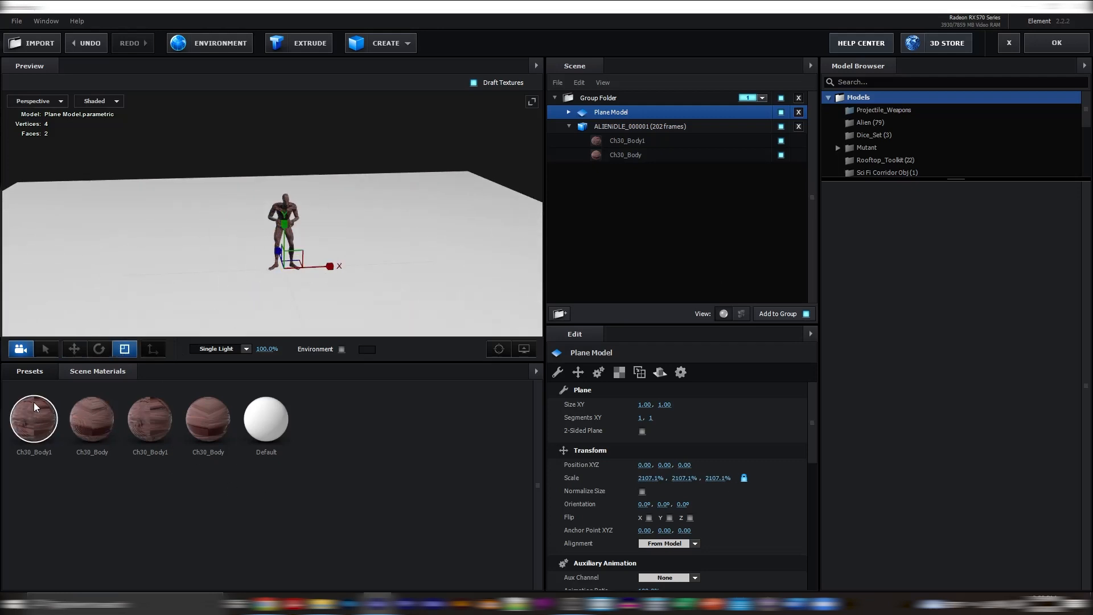
Apply the Matte_Shadow physical material to the plane, inspect it around the character, and accept the scene
left_click(34, 371)
left_click(55, 424)
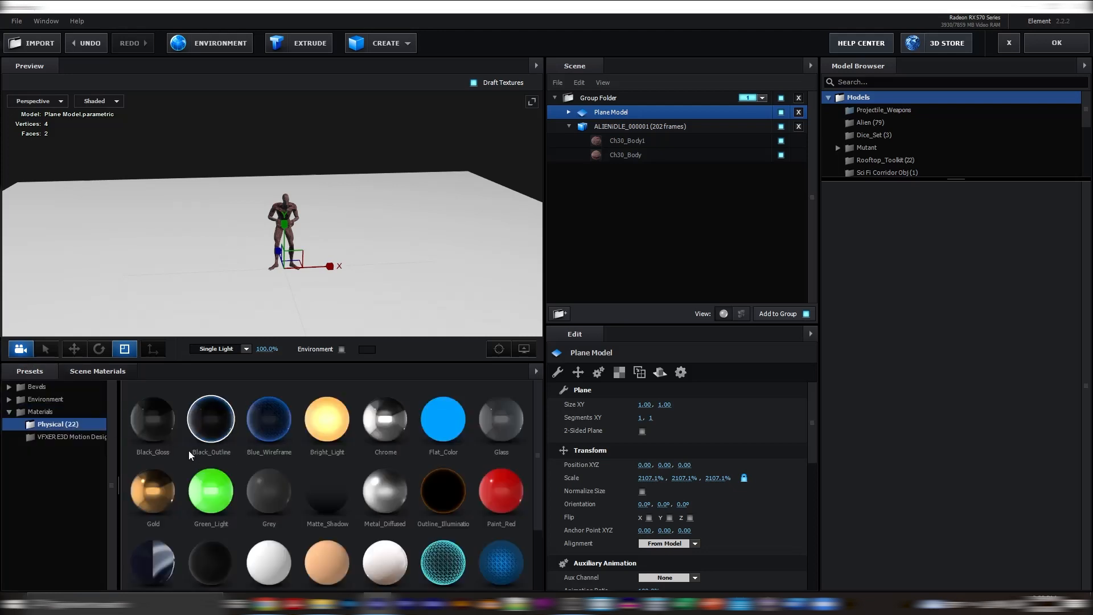
left_click(340, 506)
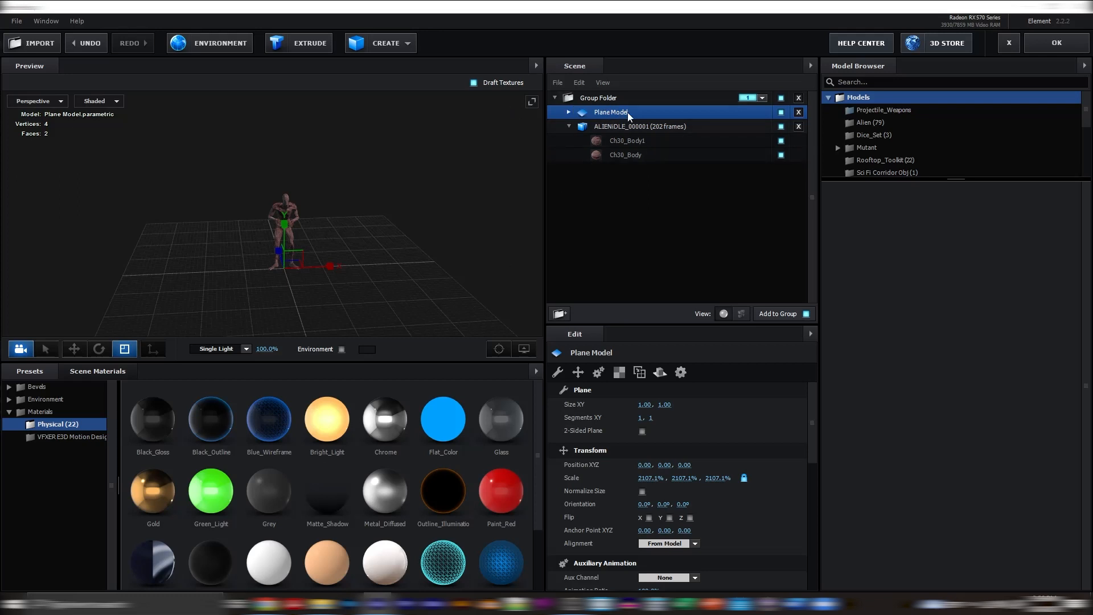
mouse_move(421, 288)
left_mouse_down()
mouse_move(359, 298)
mouse_move(366, 273)
mouse_move(437, 282)
left_mouse_up()
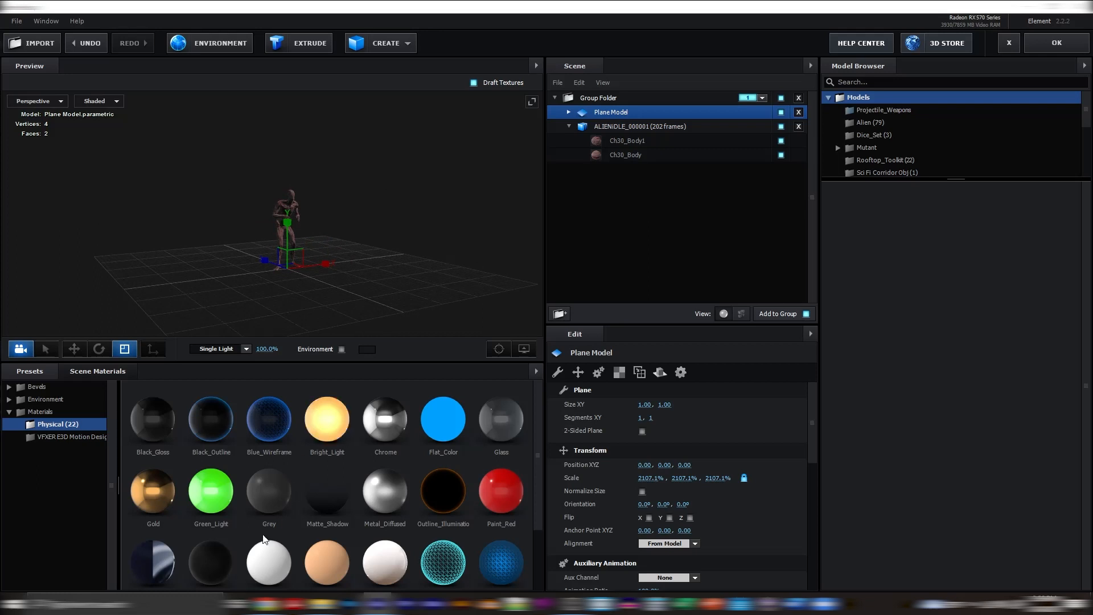
left_click_drag(374, 290, 356, 257)
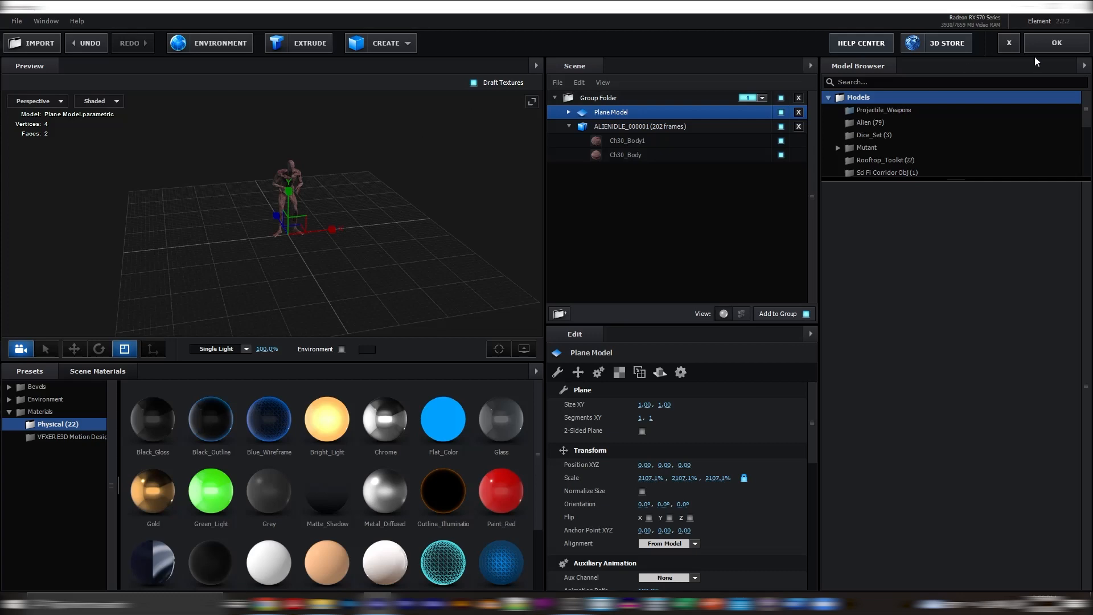
left_click(1036, 39)
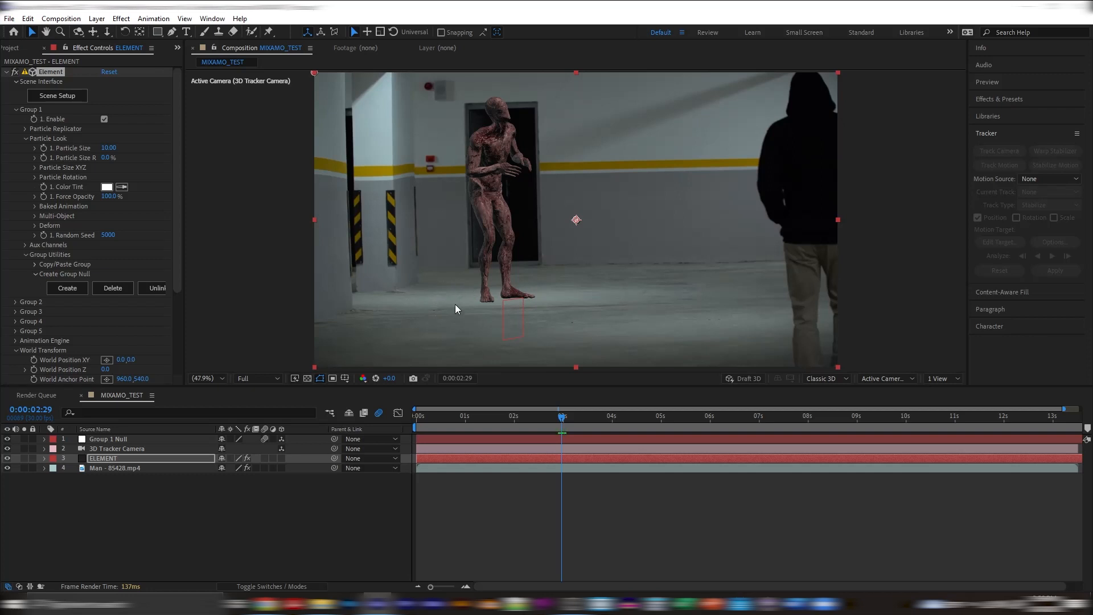
Start a new light layer of type Spot and set its color to BBD4C9
left_click(97, 18)
mouse_move(108, 36)
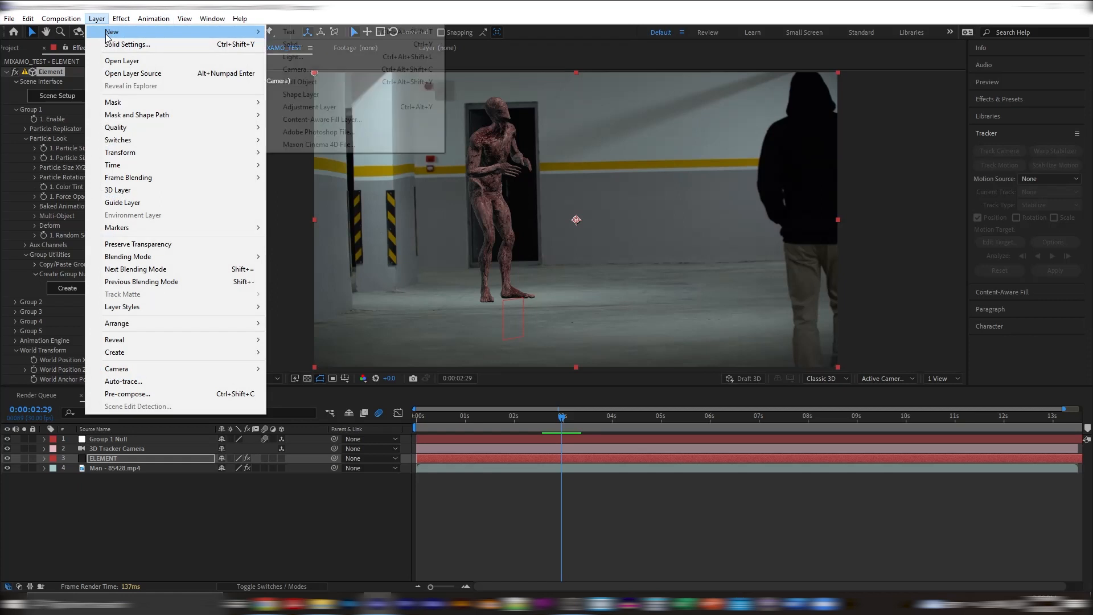
left_click(320, 60)
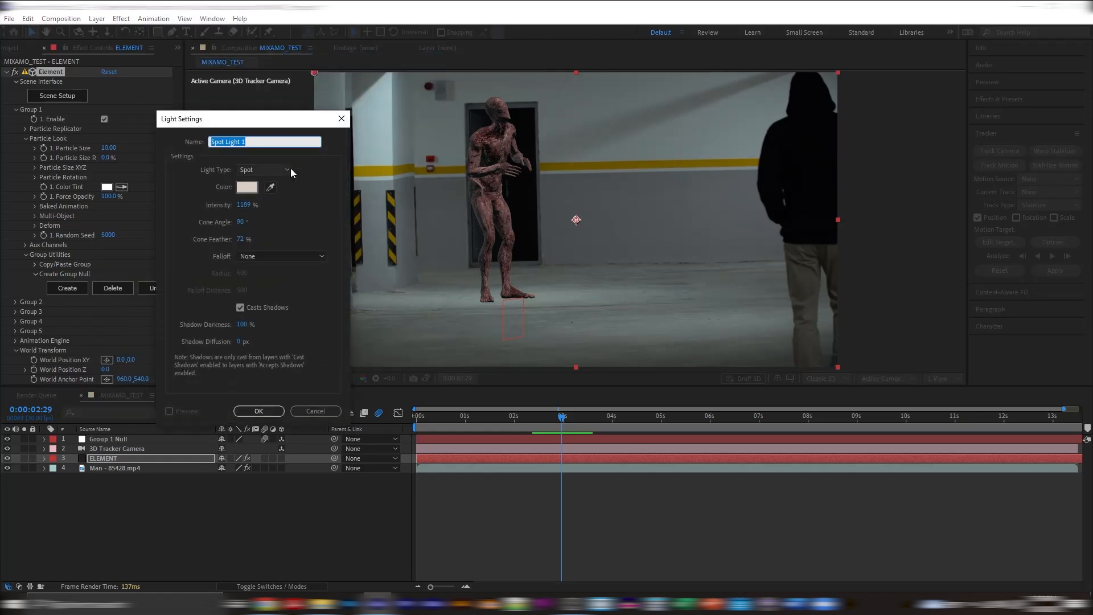
left_click(266, 170)
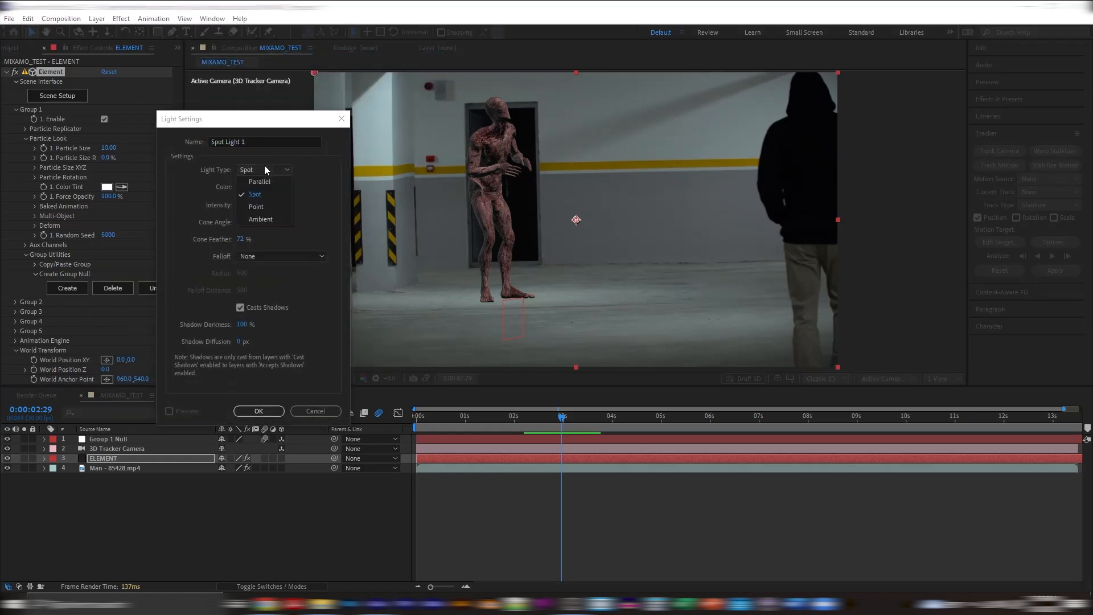
left_click(269, 194)
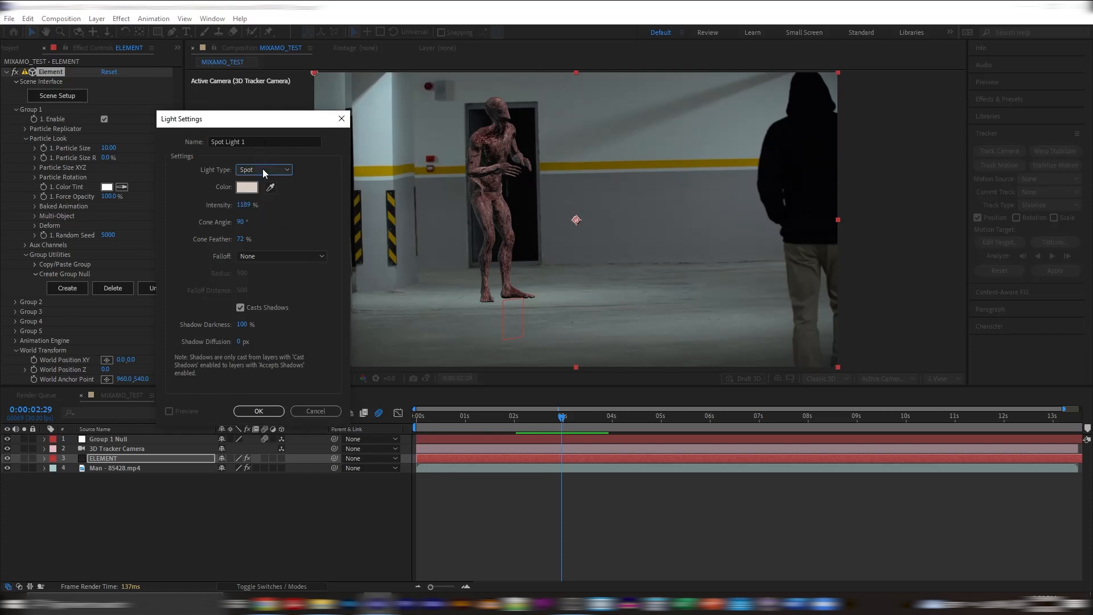
left_click(271, 187)
left_click(504, 293)
mouse_move(598, 195)
left_mouse_down()
mouse_move(415, 193)
mouse_move(401, 160)
left_mouse_up()
left_click_drag(367, 228, 376, 203)
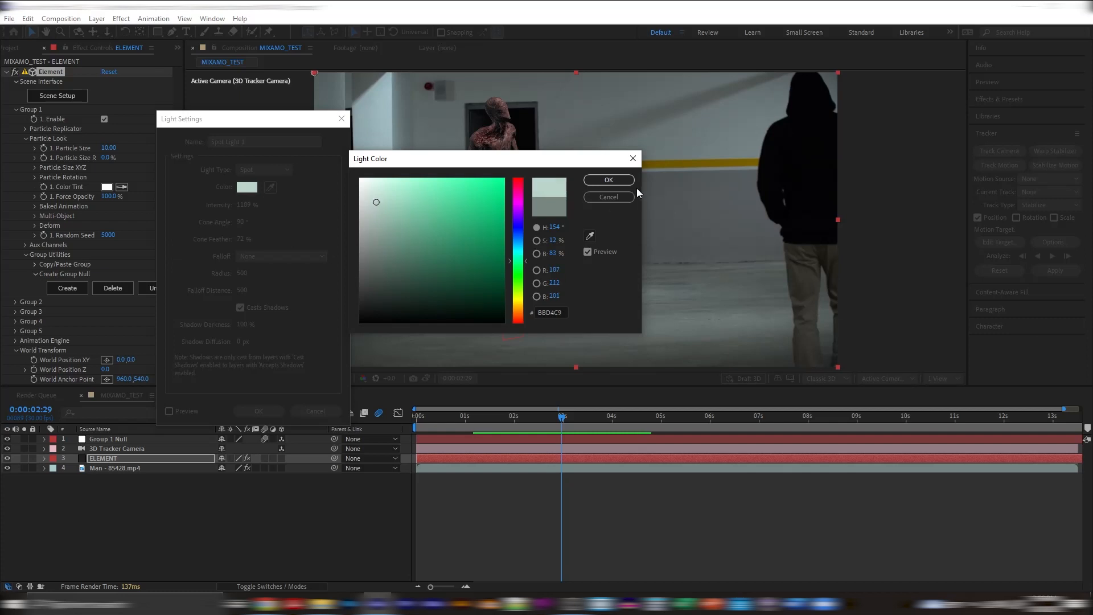
left_click(613, 179)
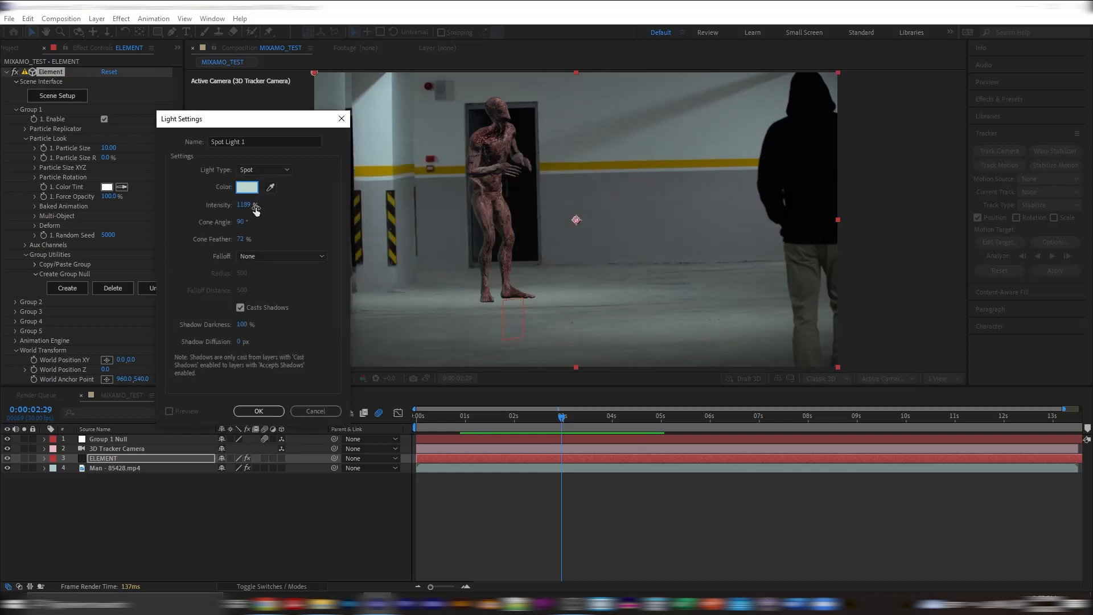
Lower the spot light's intensity and shadow darkness, increase its shadow diffusion, and create the light
left_click_drag(256, 210, 97, 207)
left_click_drag(238, 342, 247, 342)
mouse_move(241, 324)
left_mouse_down()
mouse_move(217, 329)
mouse_move(230, 329)
left_mouse_up()
left_click(265, 408)
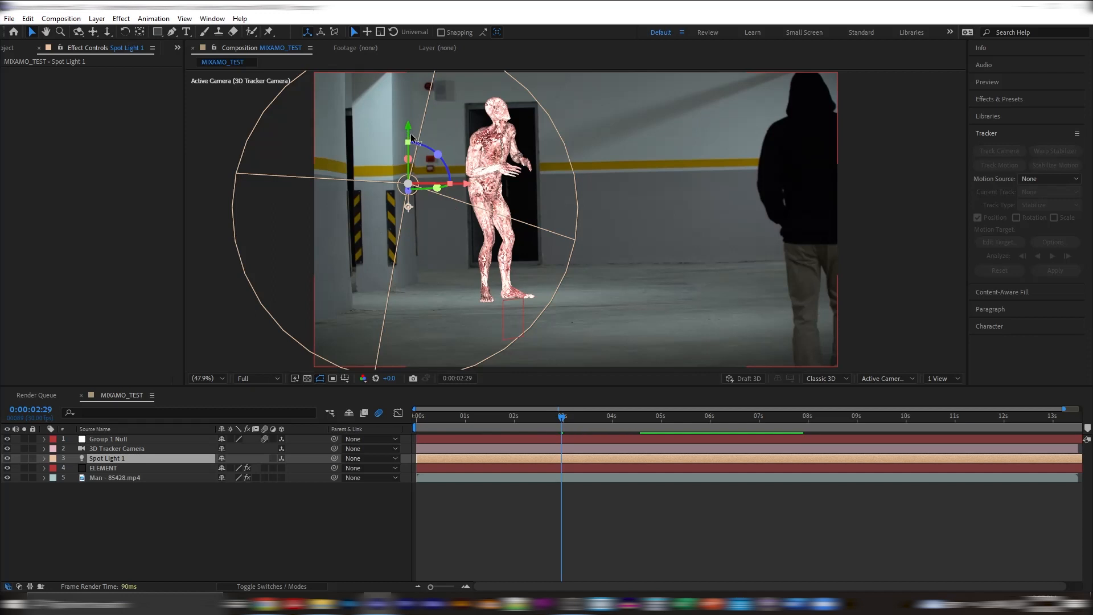
Move the spot light up and over the character so it sits just above the doorway
left_click_drag(408, 131, 408, 92)
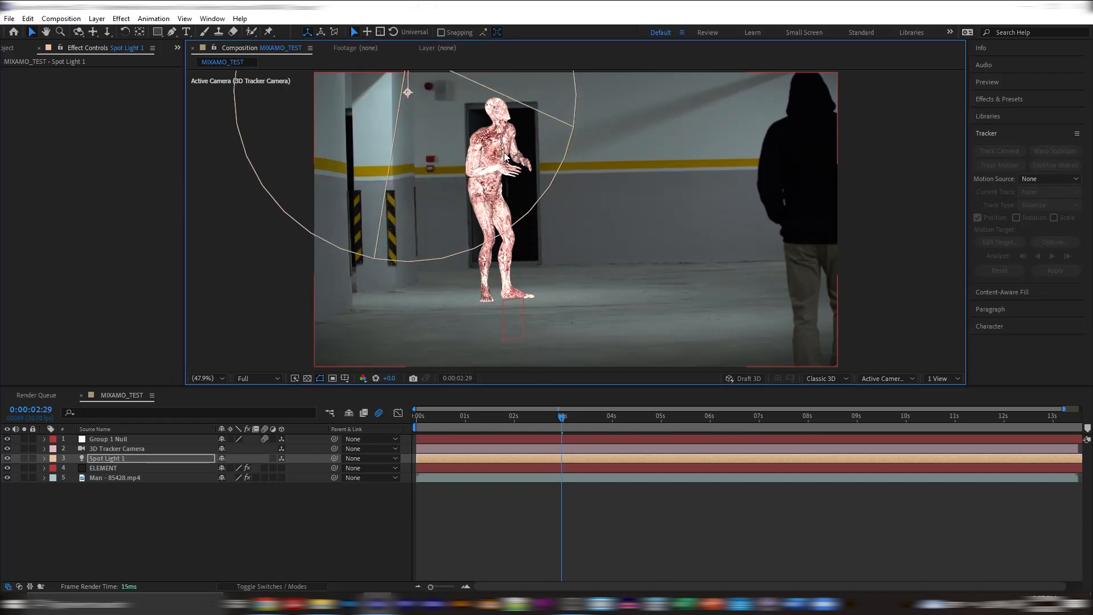
key("comma")
key("comma")
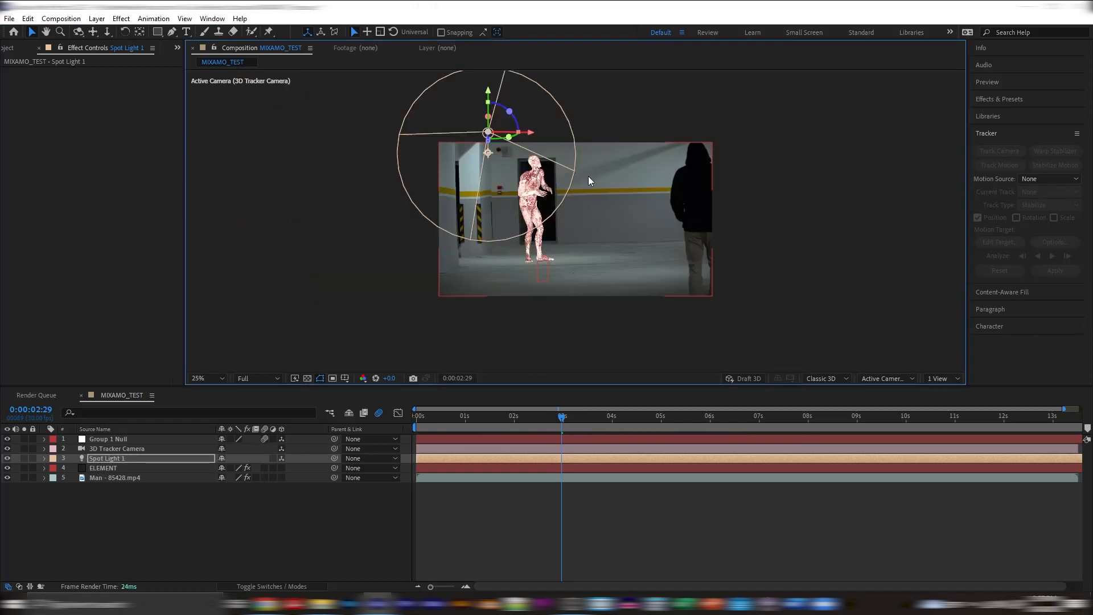
left_click_drag(561, 179, 458, 229)
left_click_drag(392, 152, 393, 100)
left_click_drag(436, 134, 430, 174)
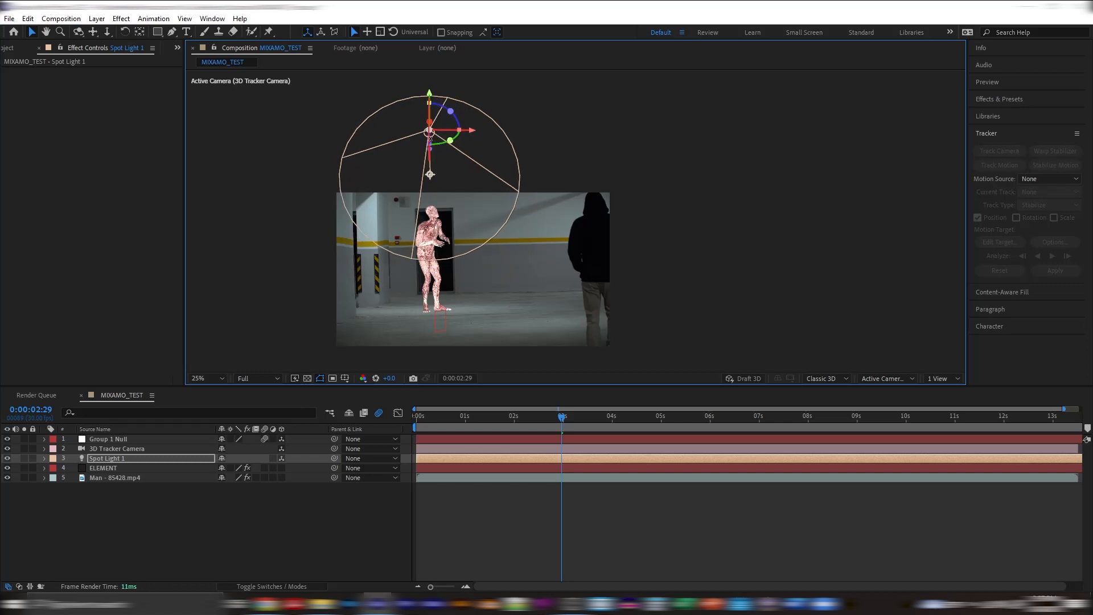
left_click_drag(431, 152, 436, 217)
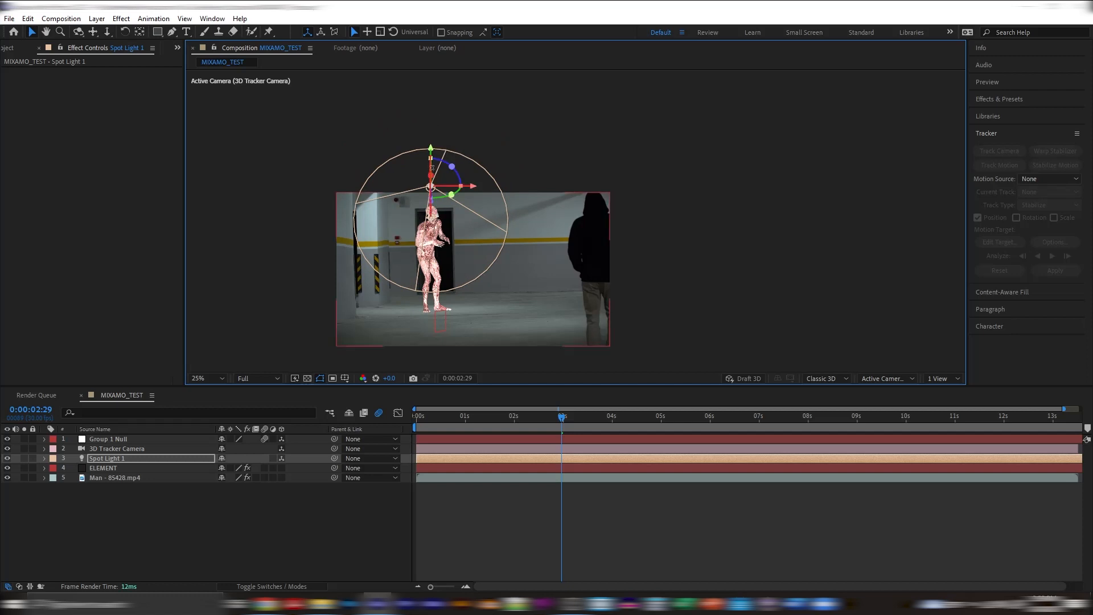
Rotate the spot light to point straight down at the character and raise it above the frame
key("w")
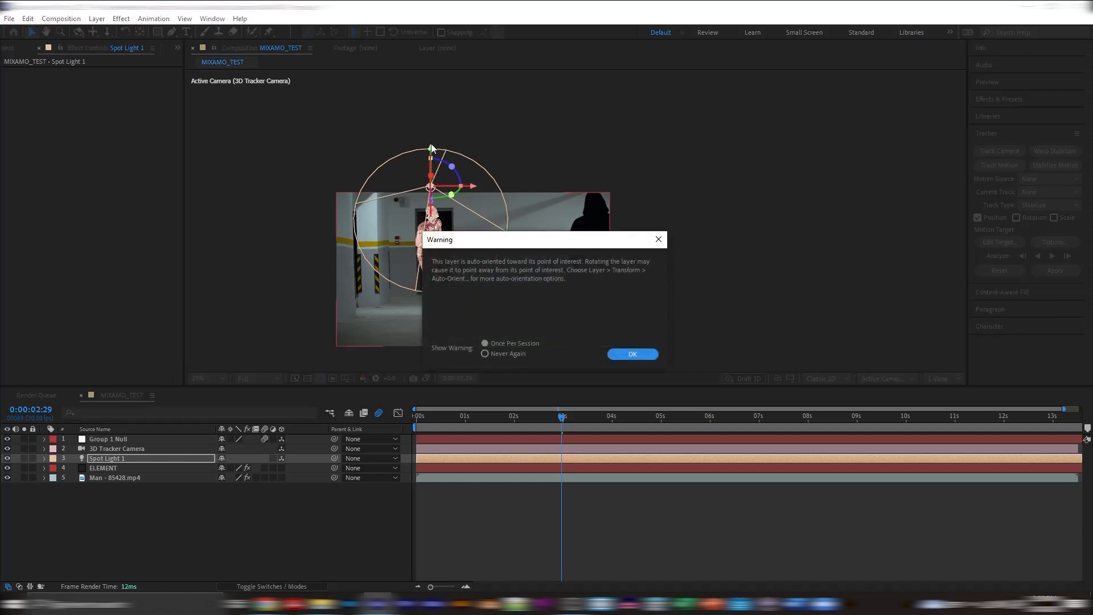
left_click(628, 357)
left_click_drag(436, 176, 440, 153)
left_click(221, 377)
left_click(222, 395)
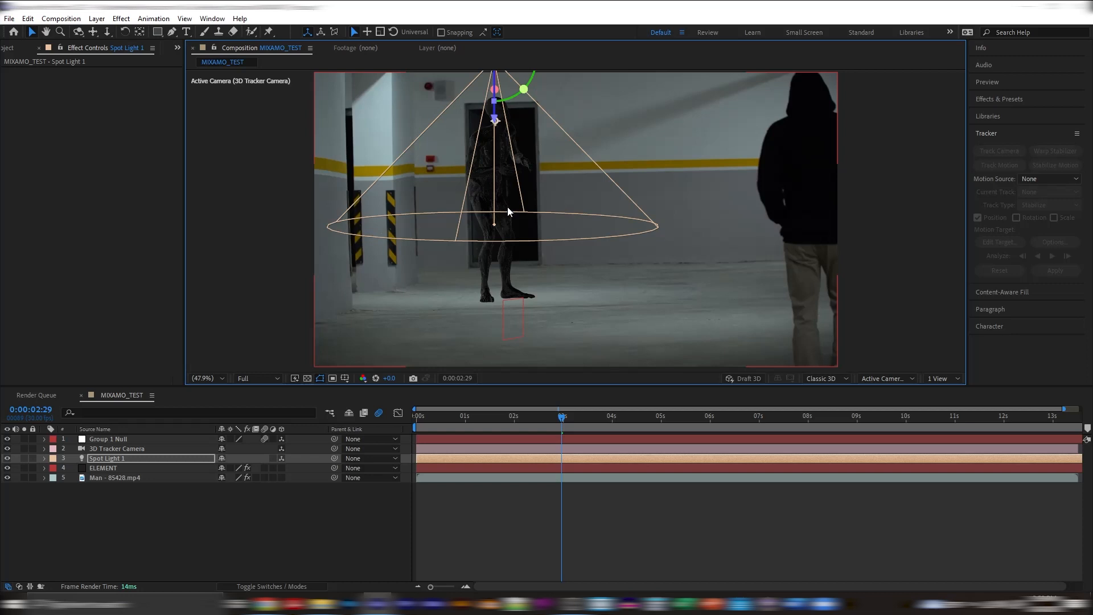
key("comma")
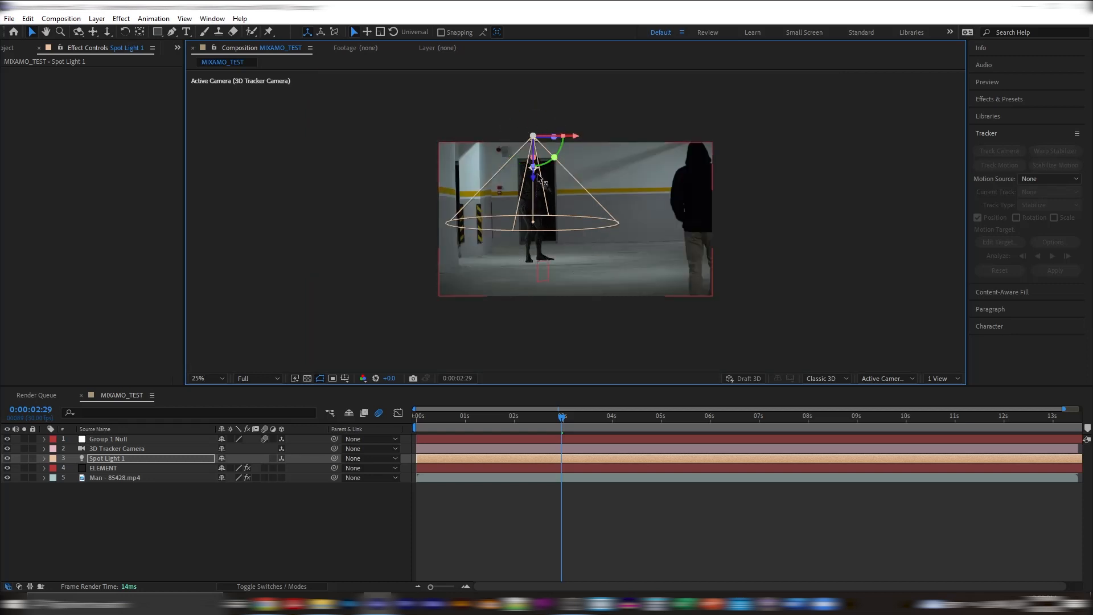
left_click_drag(537, 173, 550, 222)
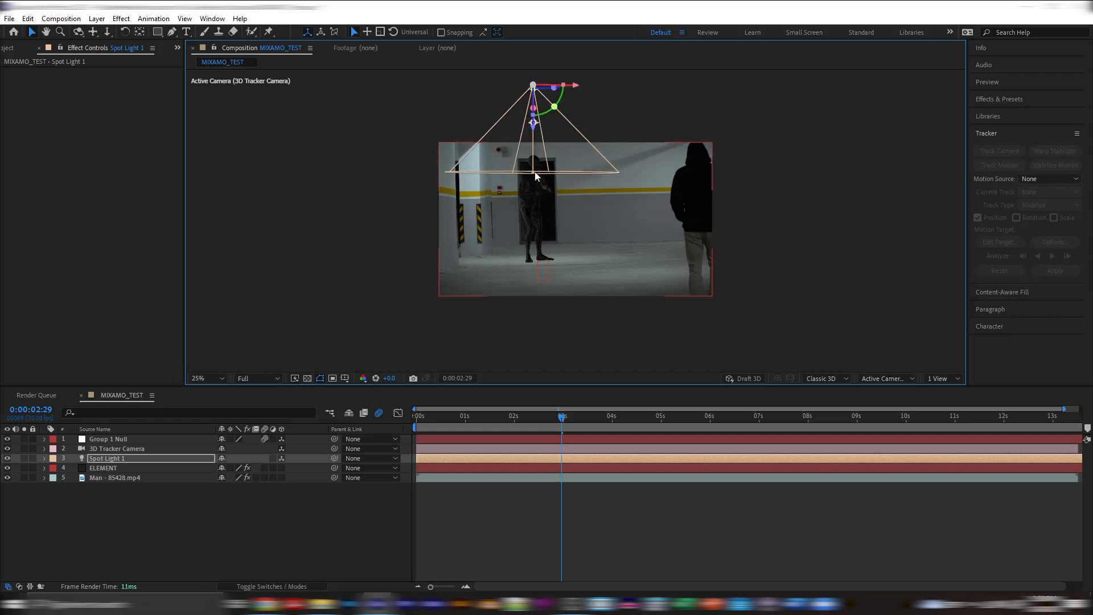
In the Top view, shift the spot light along its X axis away from the camera's center line
left_click(869, 378)
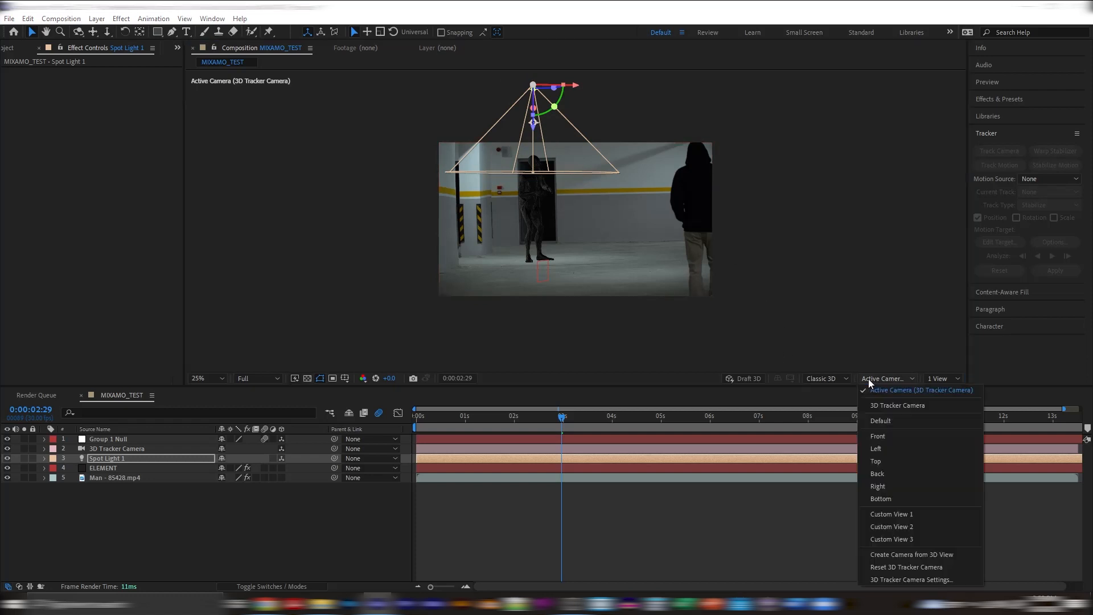
left_click(887, 460)
scroll(695, 250, "down", 5)
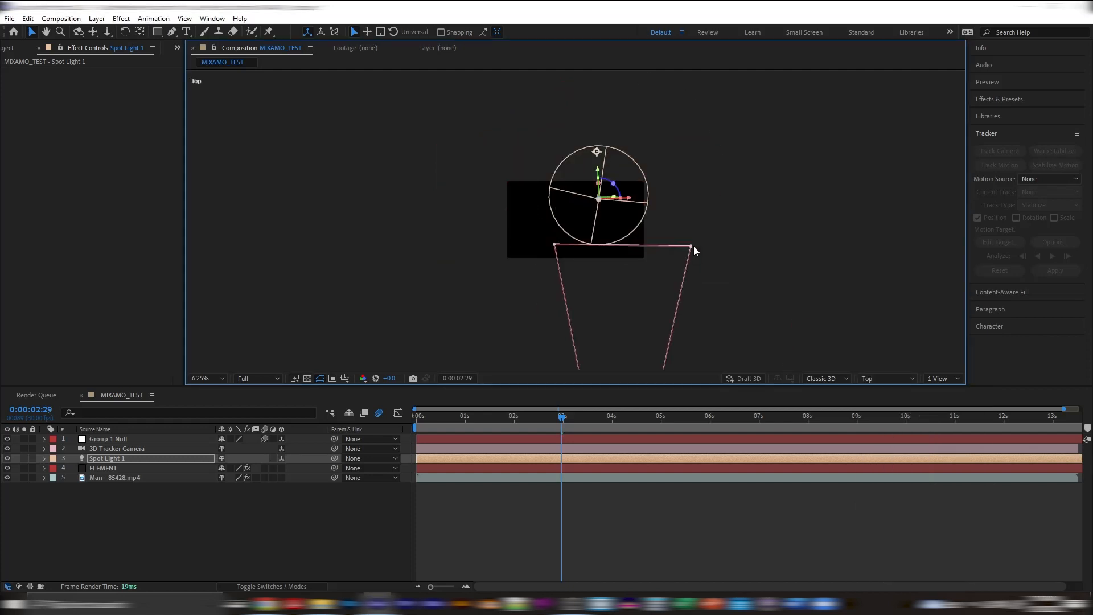
scroll(693, 239, "down", 1)
scroll(693, 239, "up", 3)
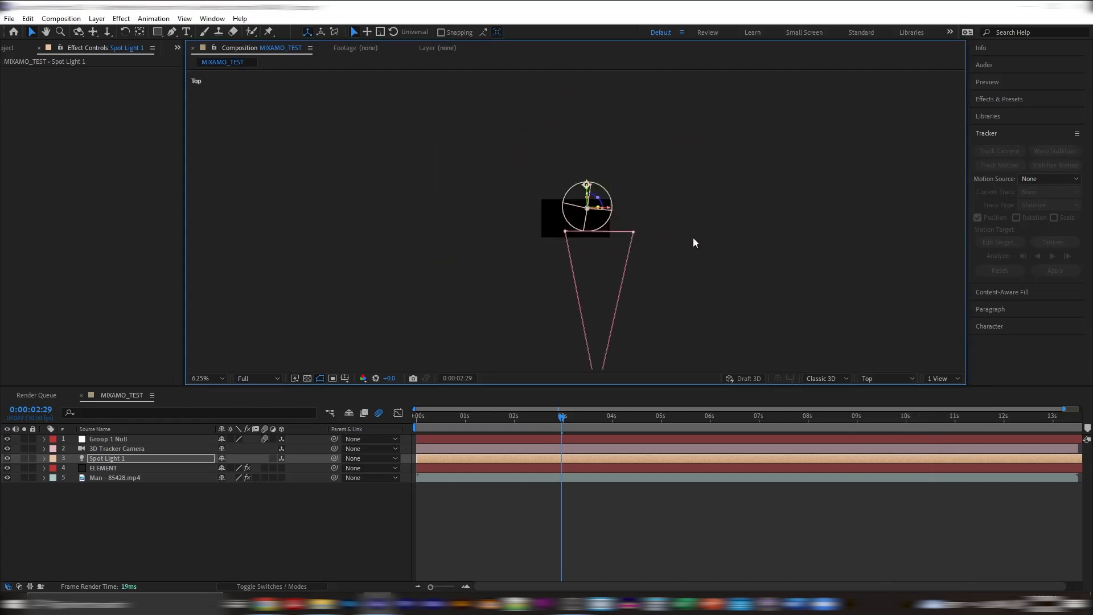
scroll(636, 361, "down", 1)
left_click_drag(608, 209, 577, 210)
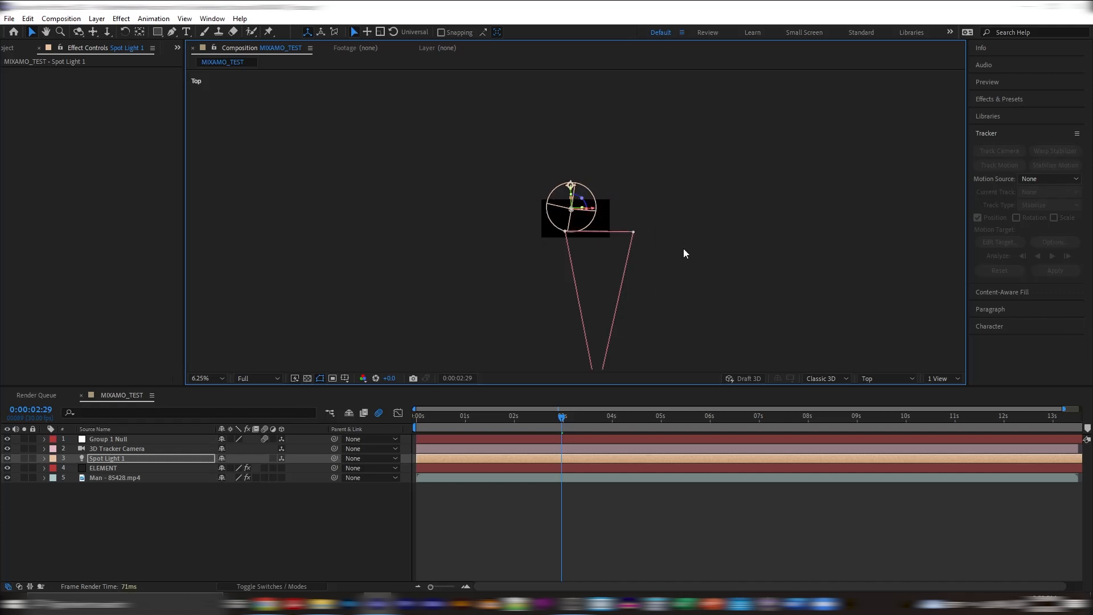
Examine where Group 1 Null and the tracker camera lie relative to the spot light, in Top and Active Camera views
left_click(128, 439)
scroll(525, 230, "down", 2)
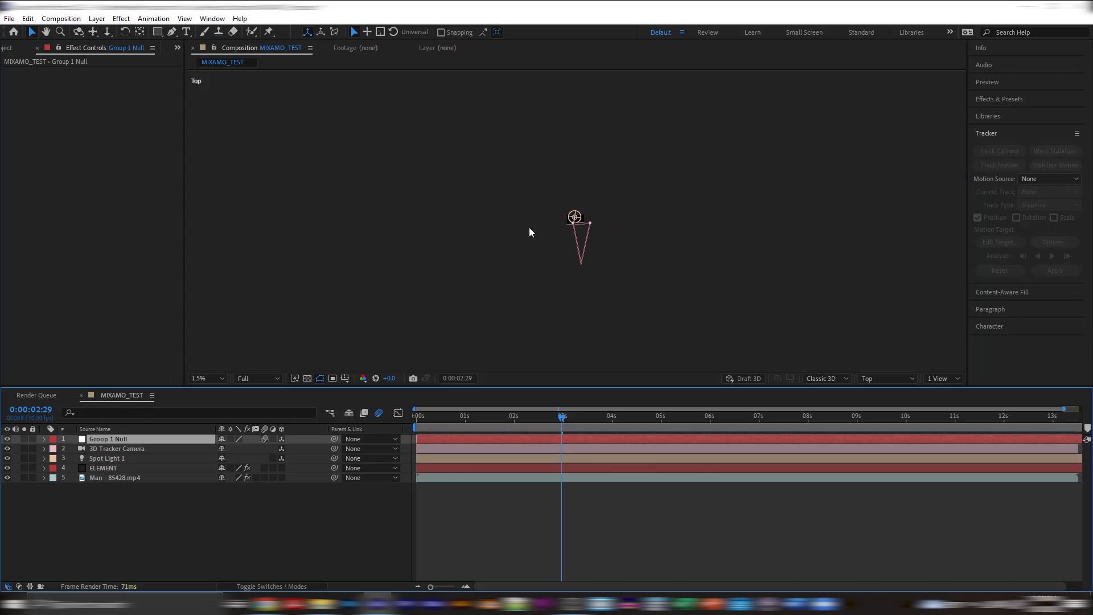
scroll(529, 228, "up", 8)
scroll(531, 227, "down", 4)
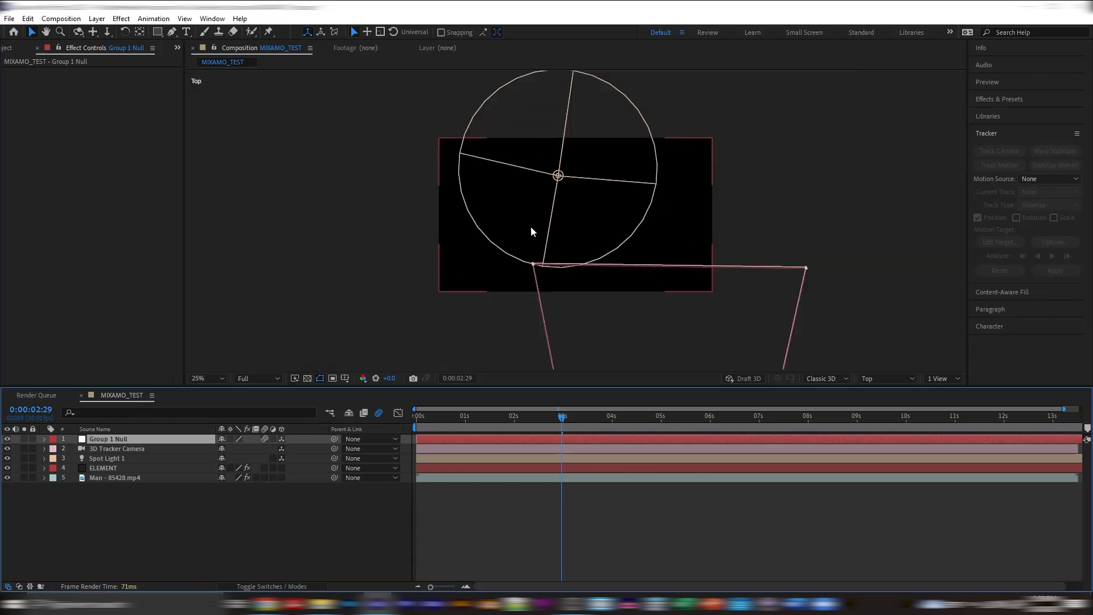
scroll(531, 227, "down", 6)
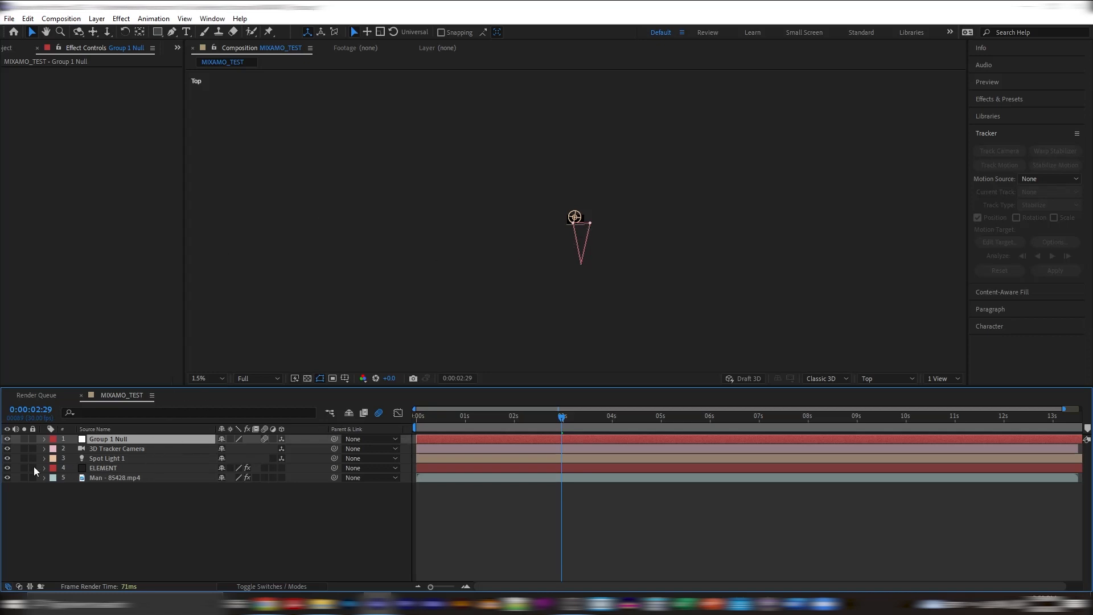
left_click(111, 446)
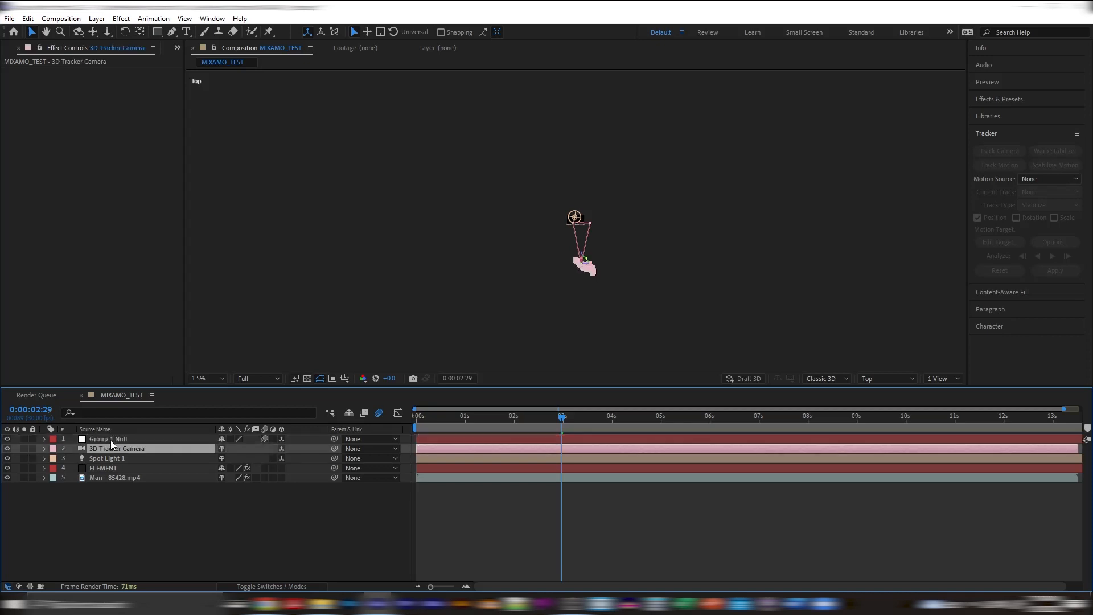
left_click(110, 441)
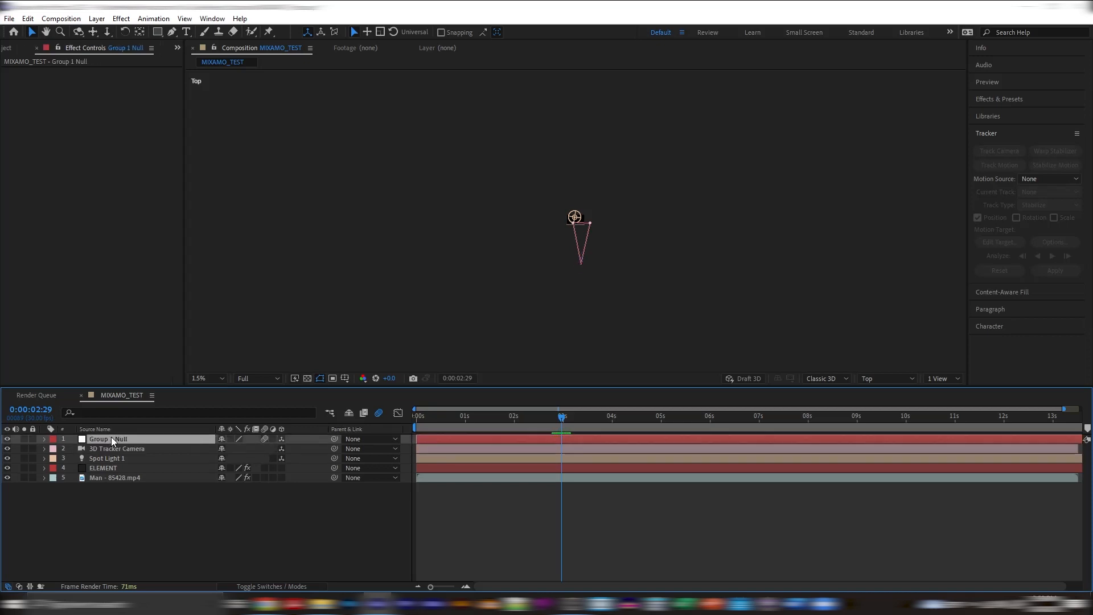
left_click(207, 378)
left_click(207, 397)
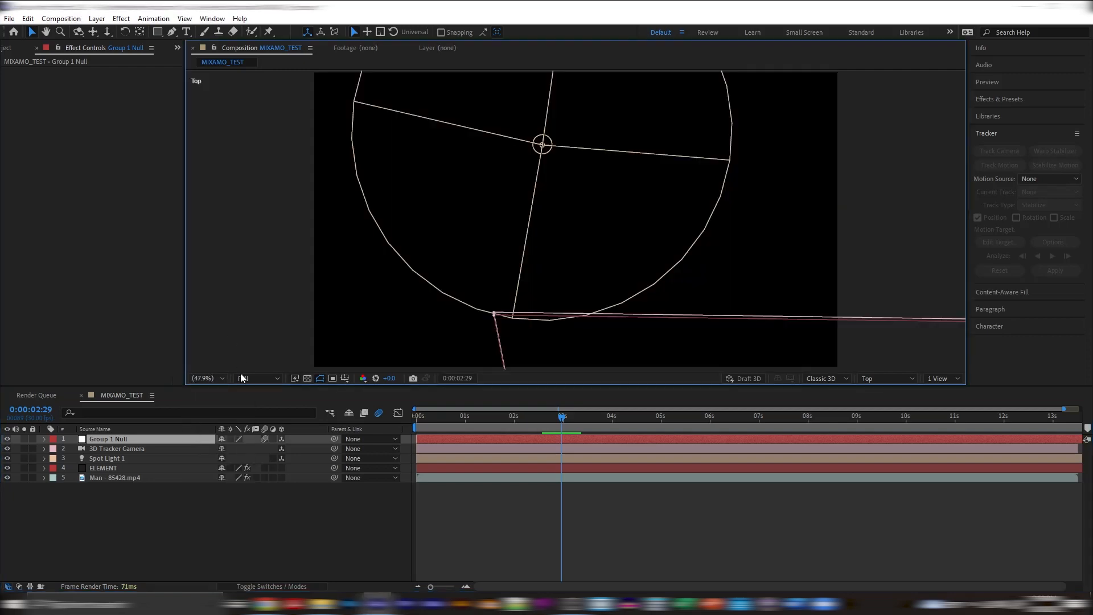
left_click(873, 379)
left_click(878, 393)
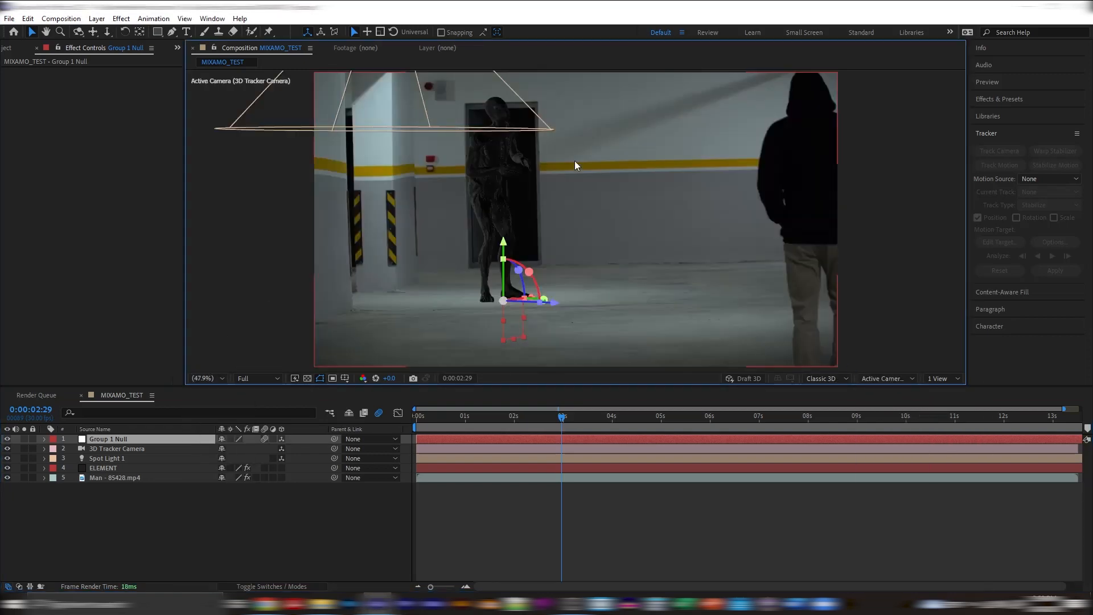
scroll(503, 268, "down", 2)
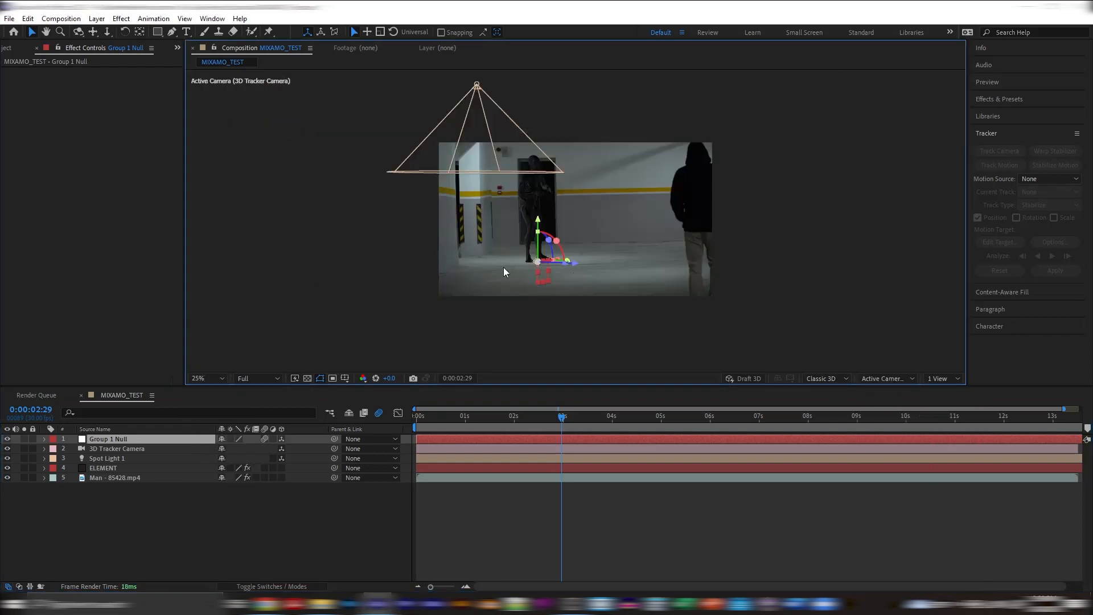
Replace the spot light with a new Spot light using the same settings, and raise it above the footage frame
left_click(474, 89)
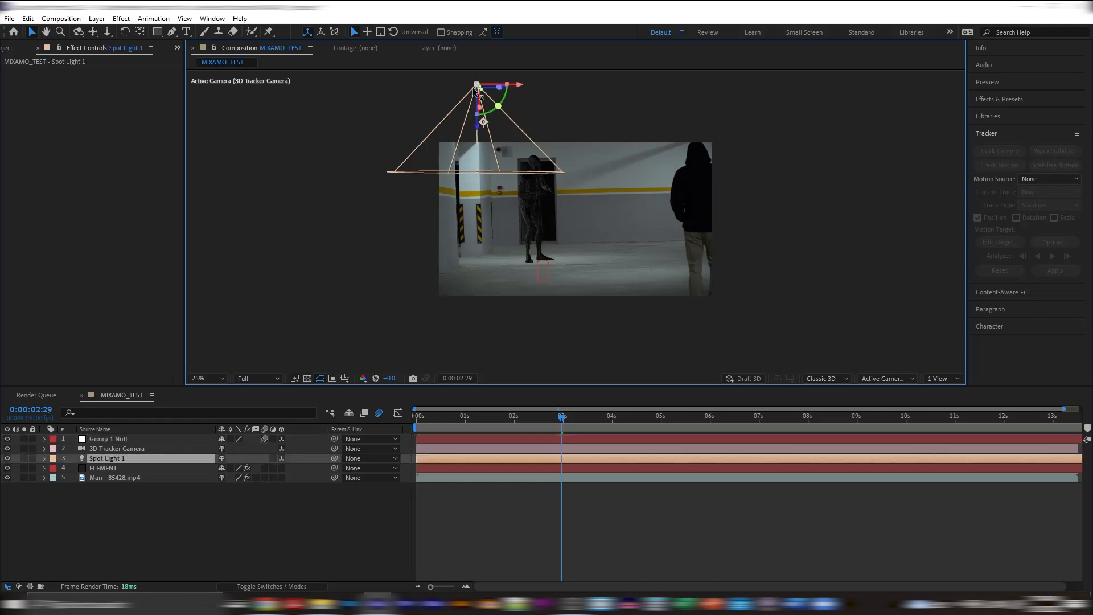
left_click(172, 457)
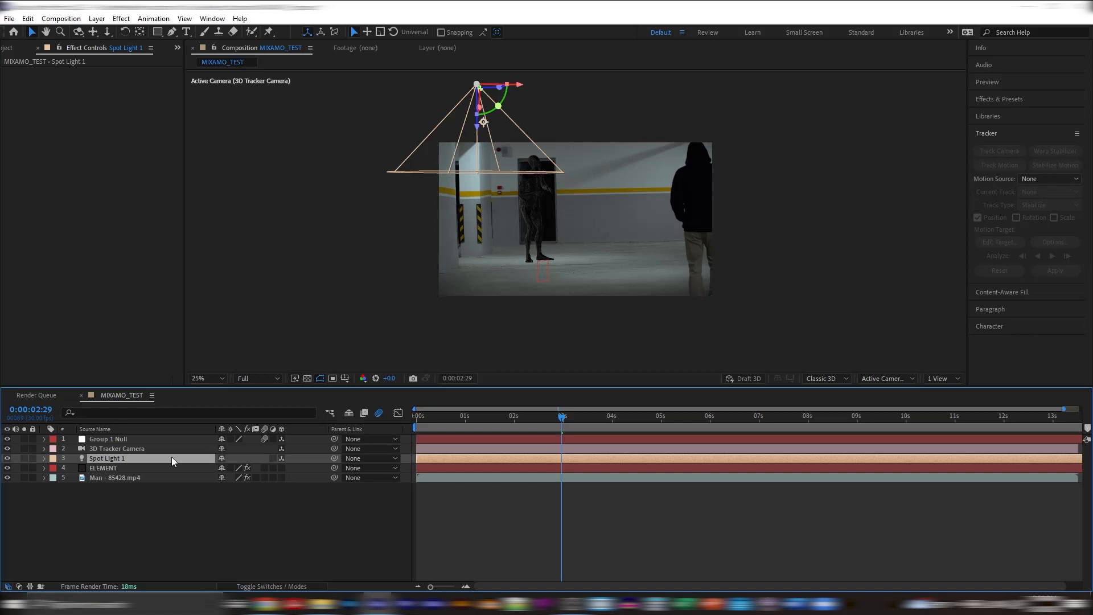
key("Delete")
left_click(97, 18)
mouse_move(113, 29)
left_click(319, 68)
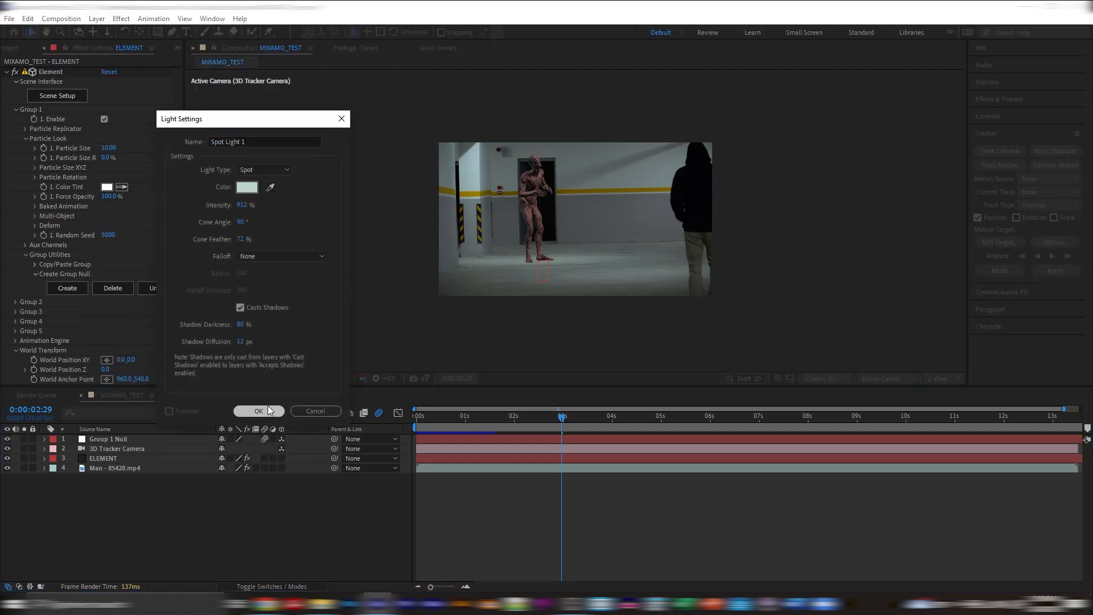
left_click(268, 405)
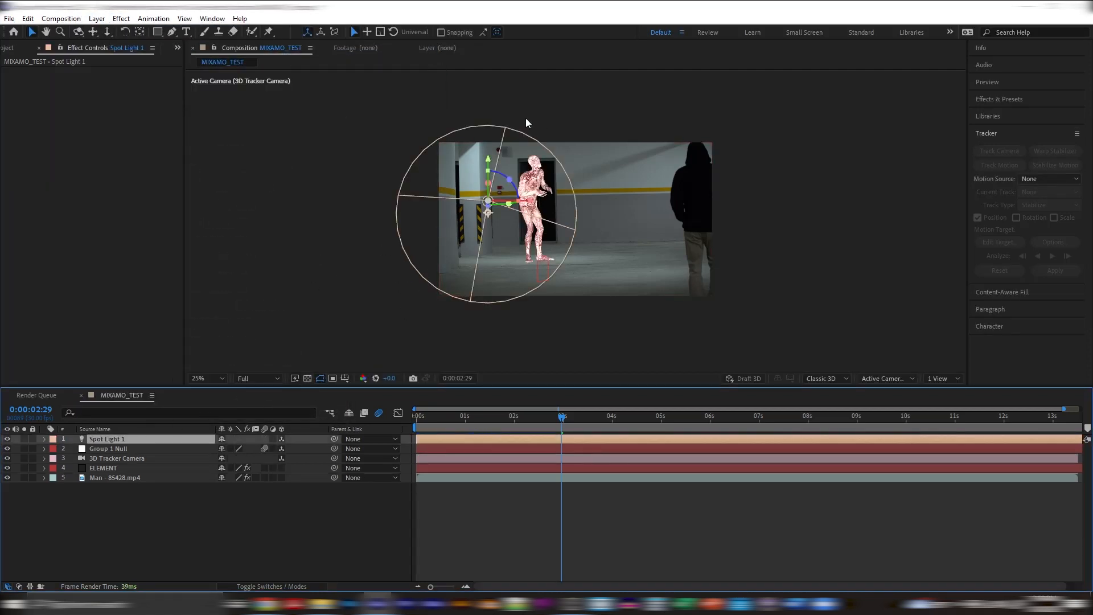
left_click_drag(493, 152, 507, 63)
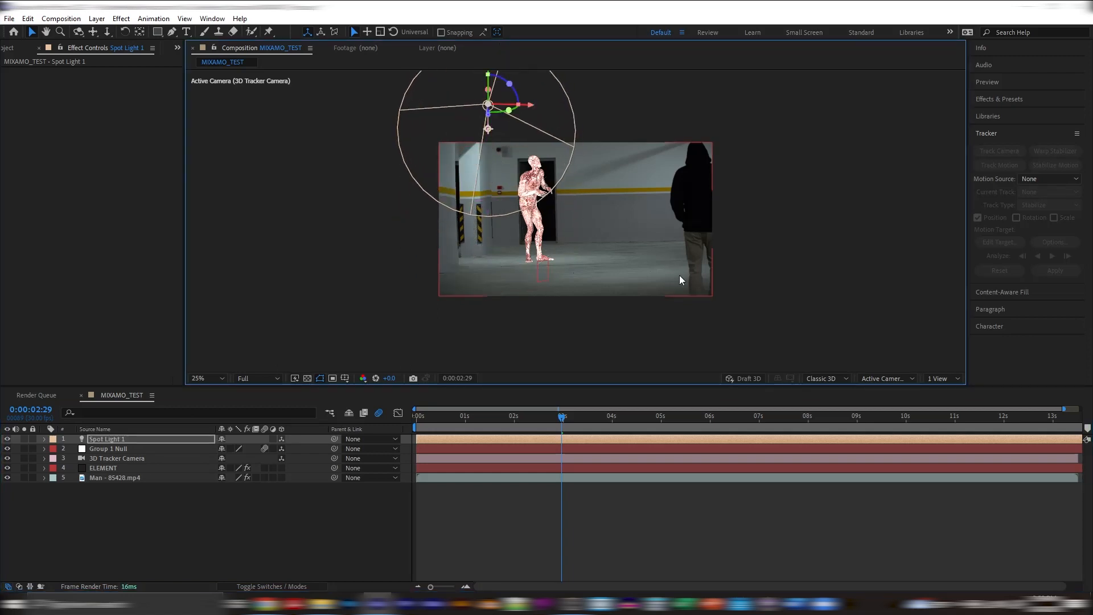
Copy Group 1 Null's Z position, 43033.6, into the Z position of Spot Light 1
left_click(129, 450)
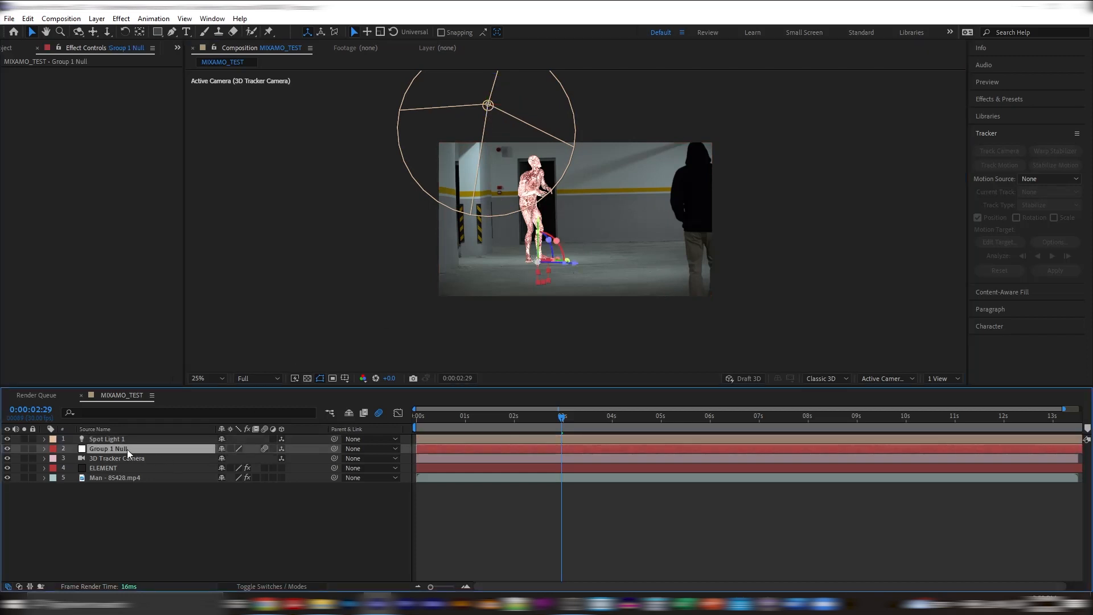
key("p")
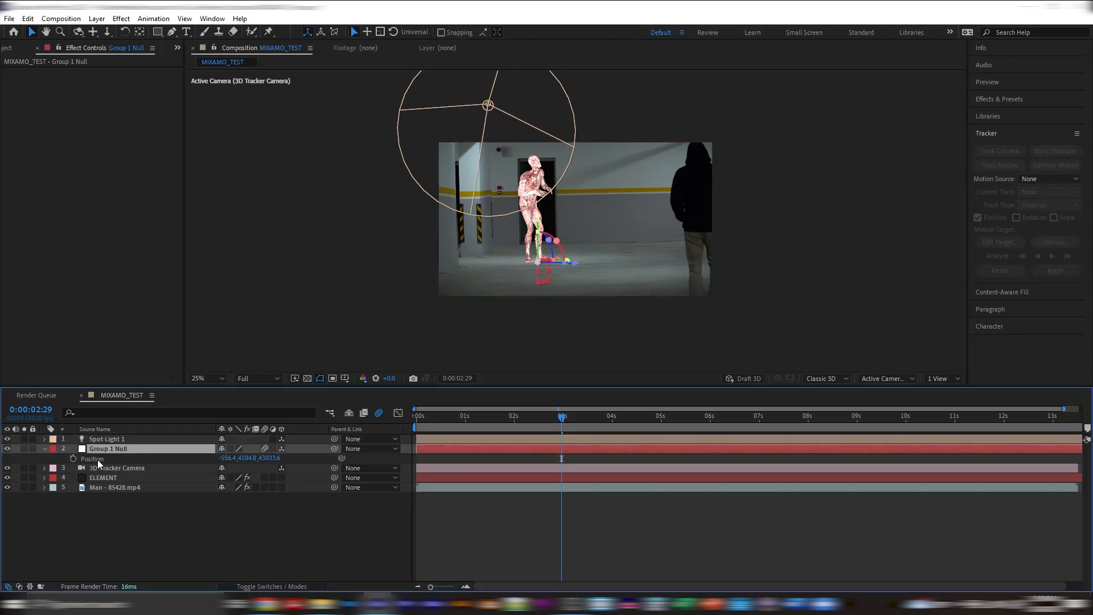
left_click(275, 461)
left_click(115, 438)
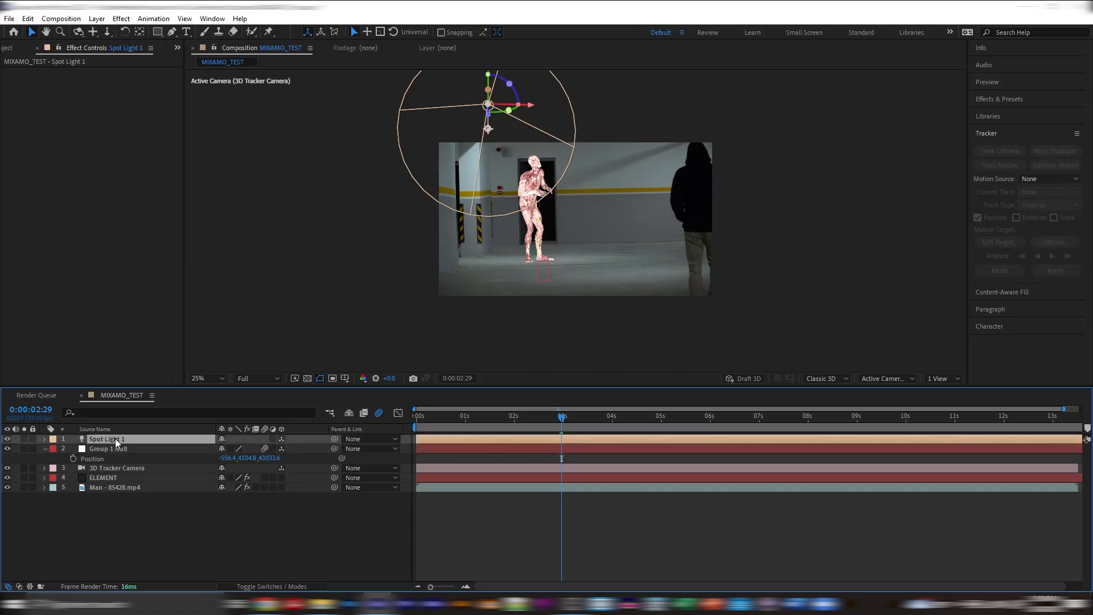
key("p")
left_click(269, 448)
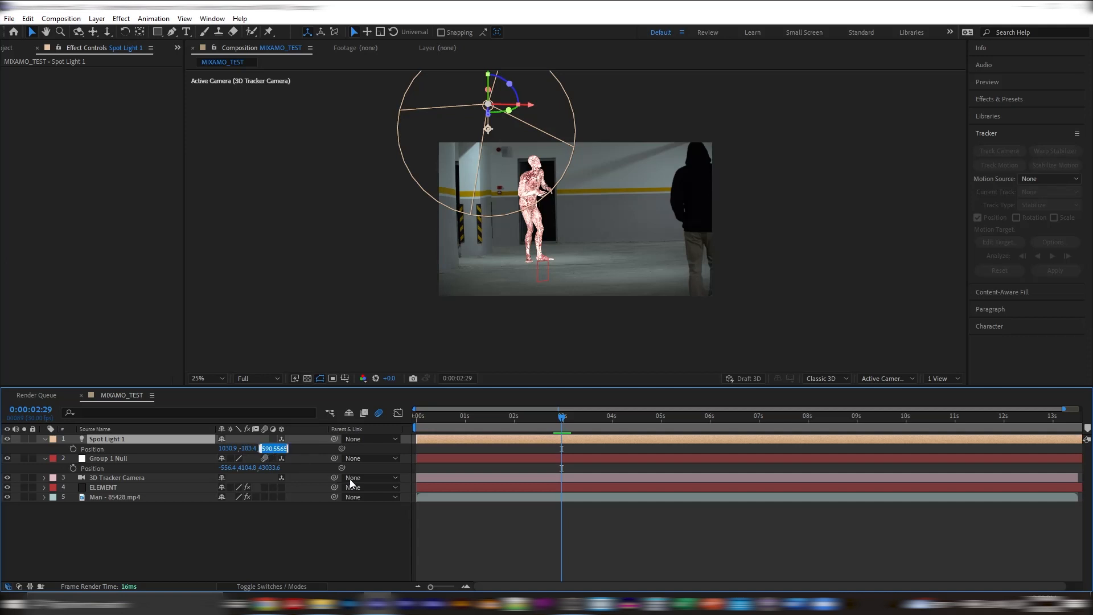
left_click(304, 450)
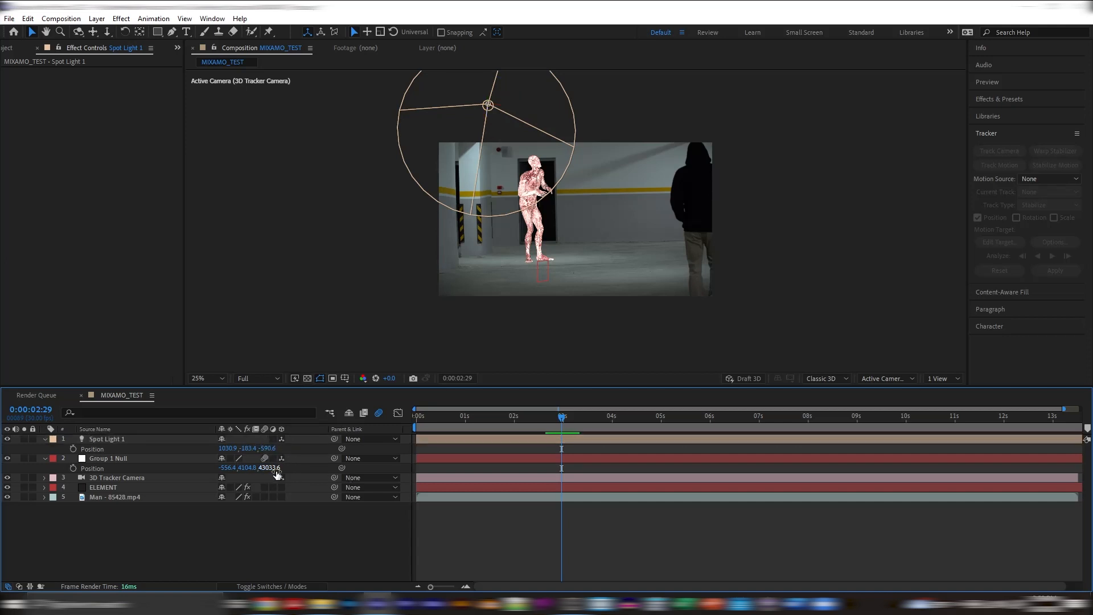
left_click(277, 448)
key("ctrl+v")
key("Return")
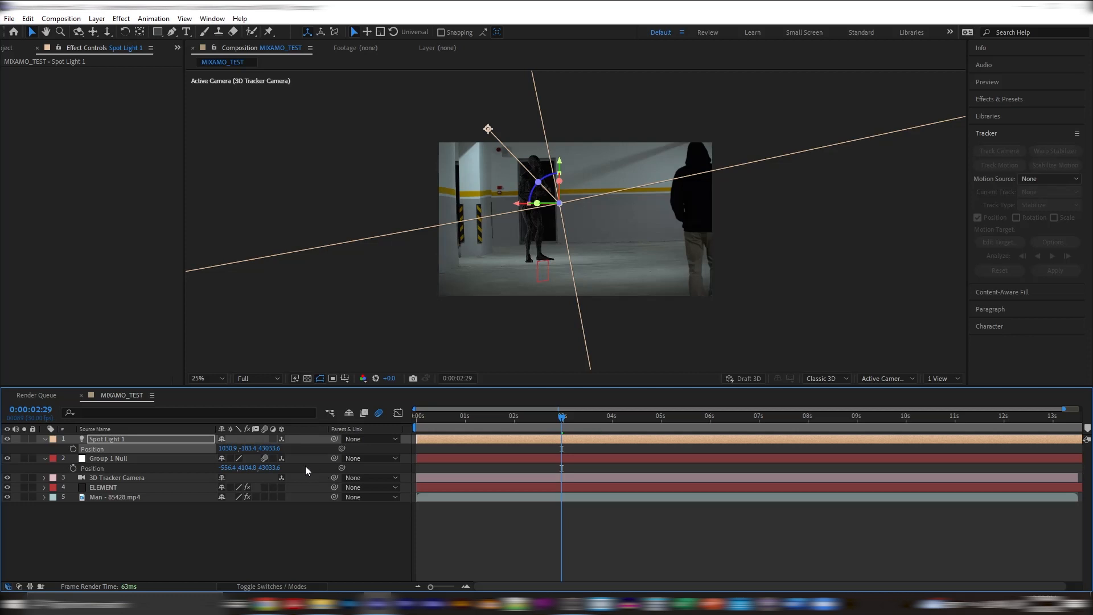
Raise Spot Light 1 above the character to a Y position of about -6824 and rotate it to point down
left_click_drag(559, 162, 555, 71)
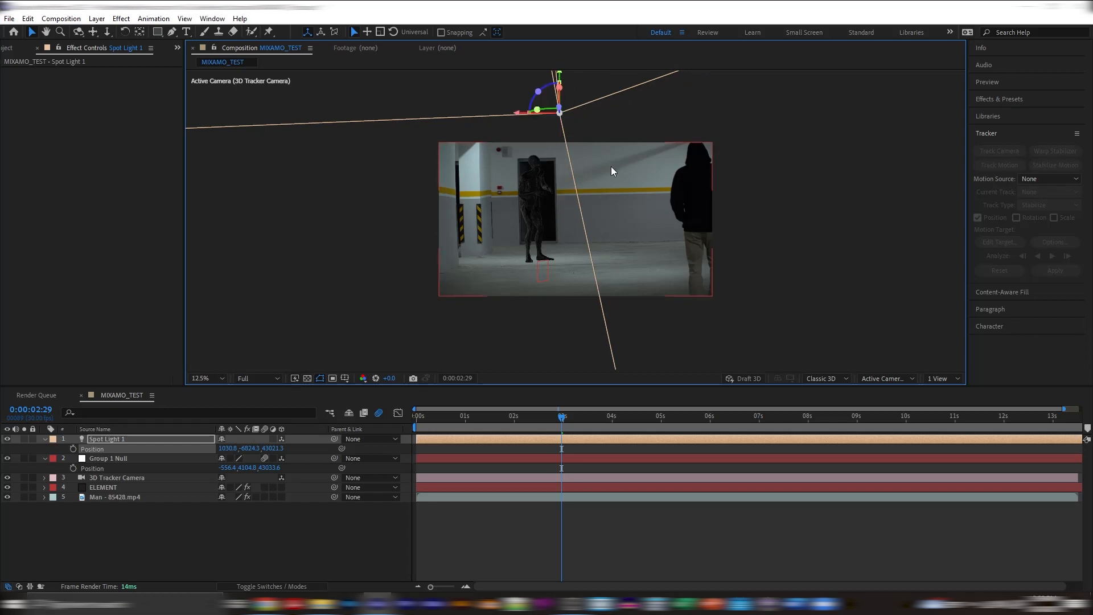
scroll(610, 169, "down", 6)
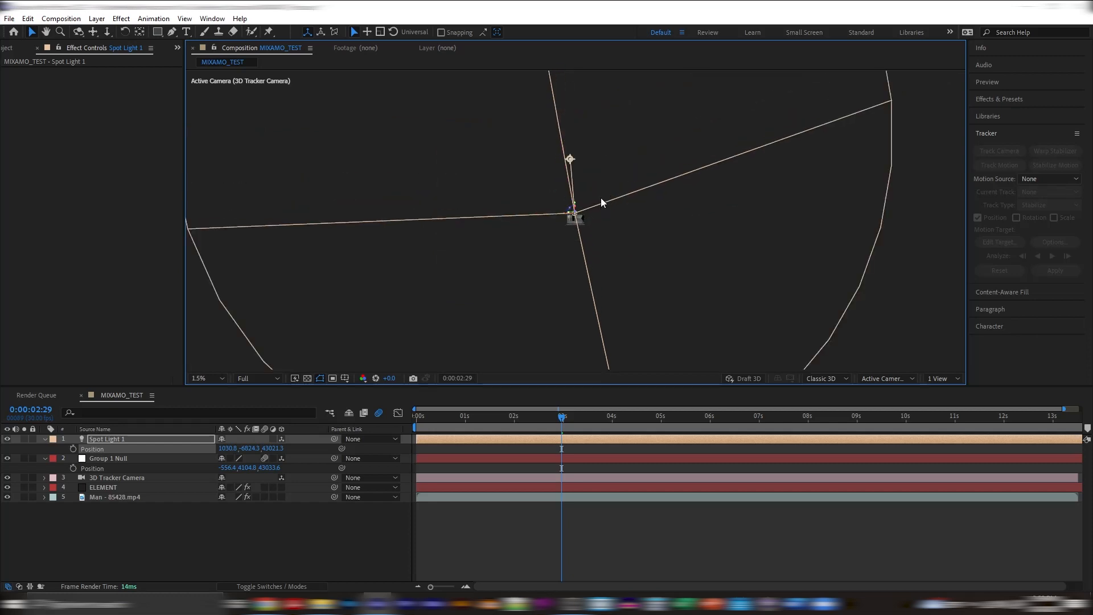
scroll(600, 197, "up", 5)
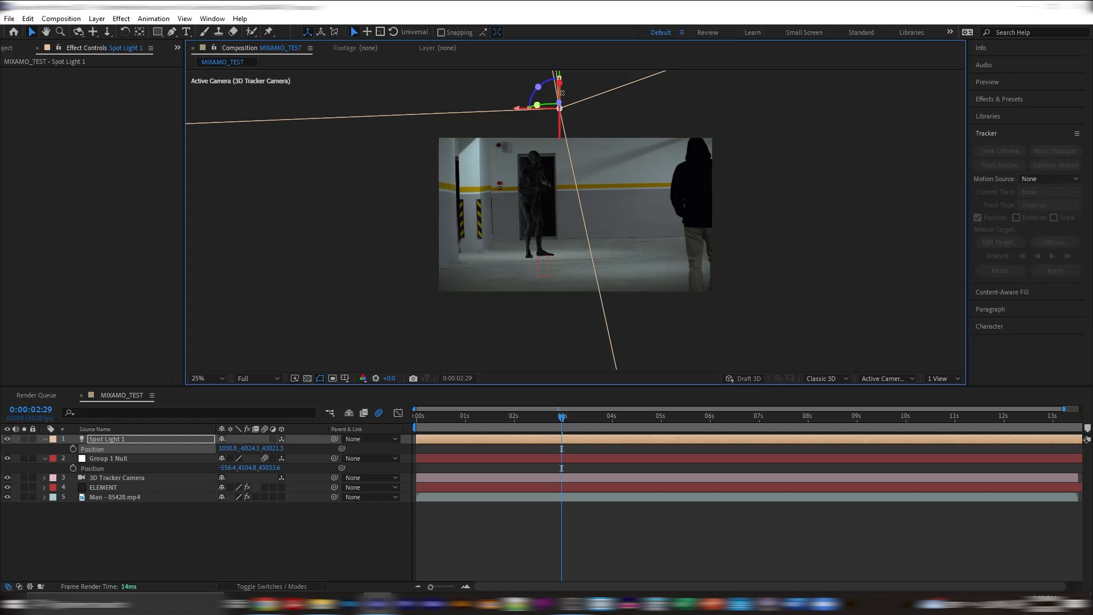
left_click_drag(562, 88, 565, 127)
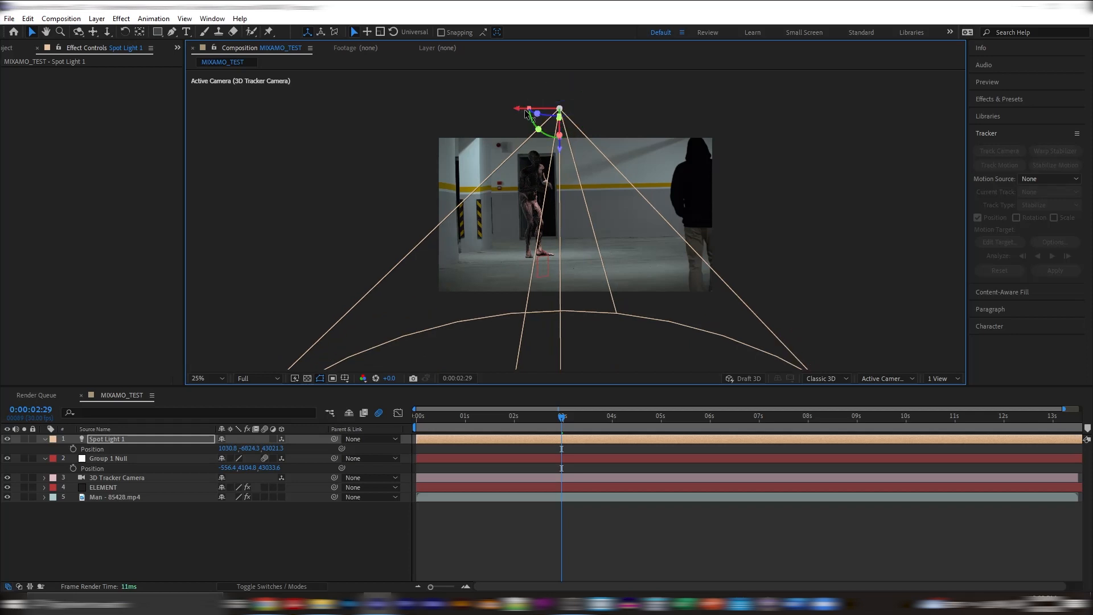
Move Spot Light 1 sideways to an X position of about -806 so it sits directly above the character
mouse_move(523, 112)
left_mouse_down()
mouse_move(493, 108)
mouse_move(530, 128)
left_mouse_up()
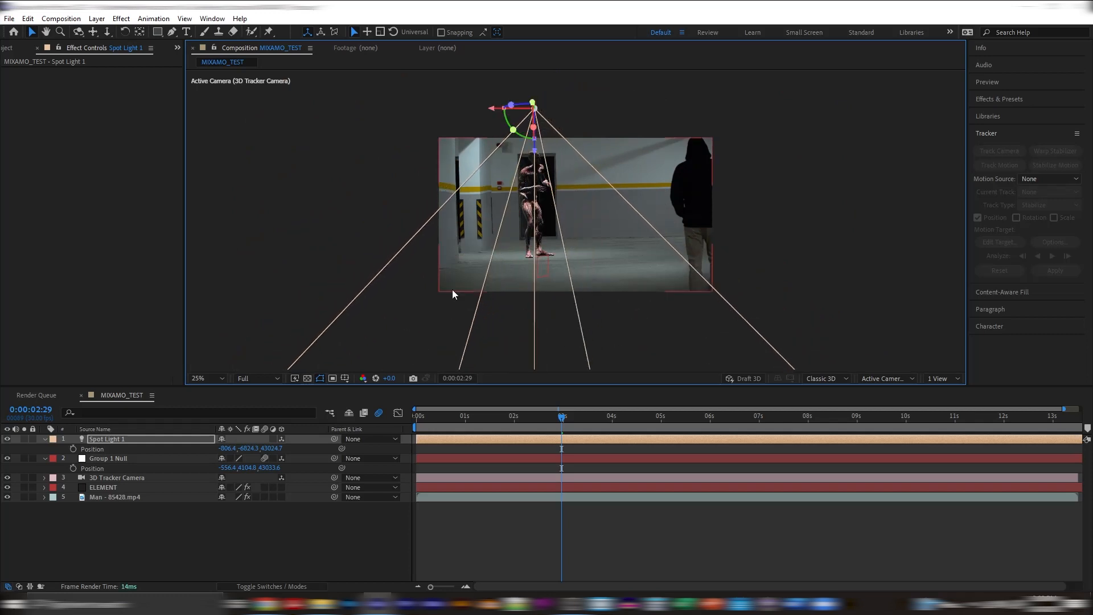
left_click(207, 379)
left_click(212, 393)
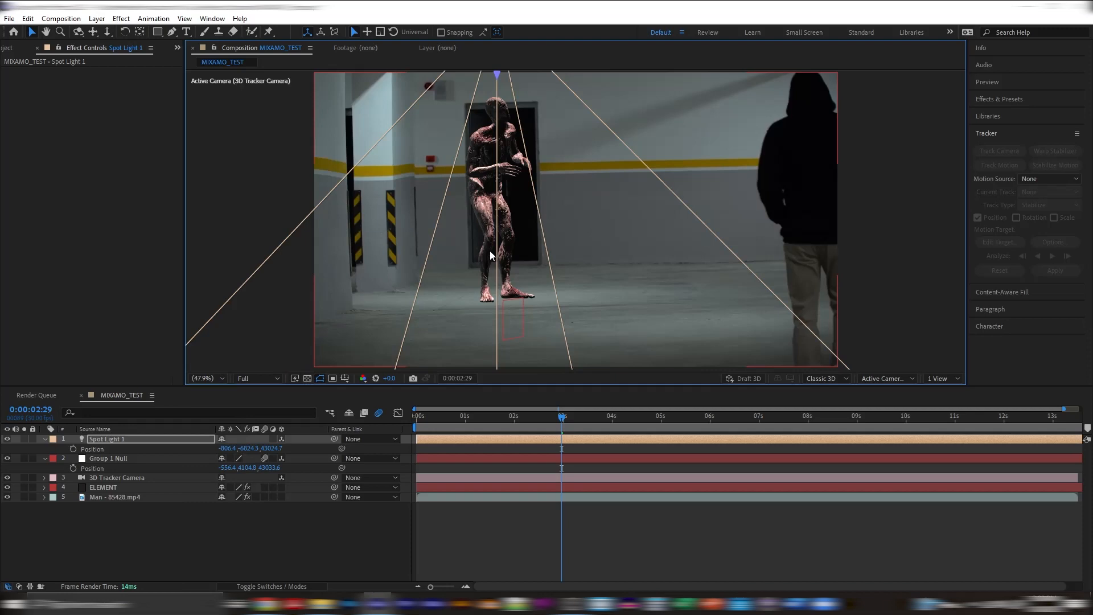
Raise Spot Light 1 higher above the character to a Y position of about -9286, and collapse the layers' position properties
key("comma")
key("comma")
left_click_drag(536, 160, 527, 129)
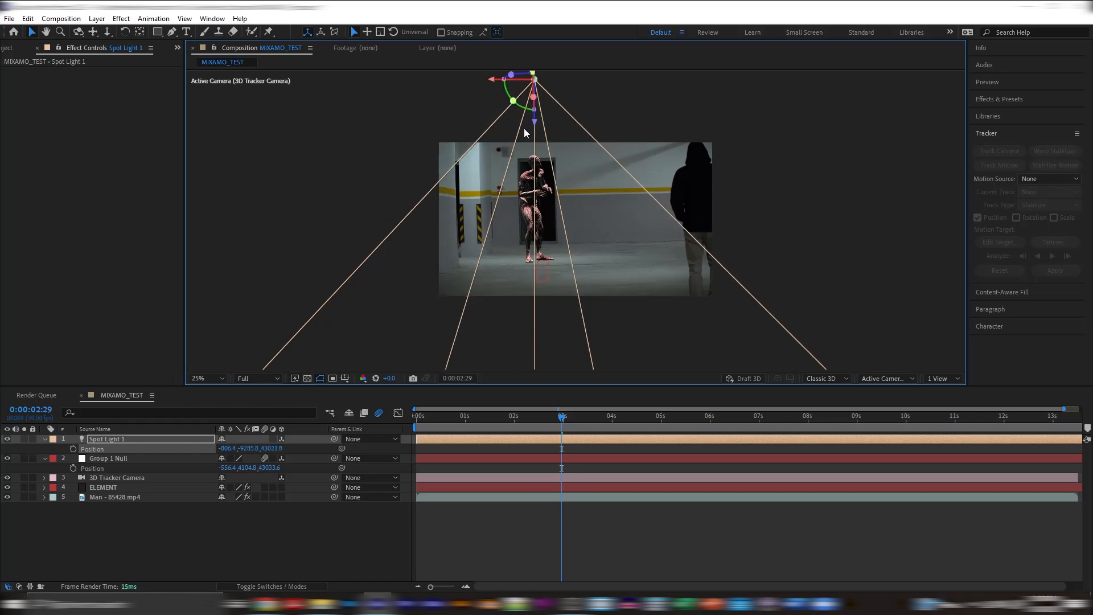
left_click(41, 439)
left_click(43, 450)
left_click(206, 379)
left_click(213, 397)
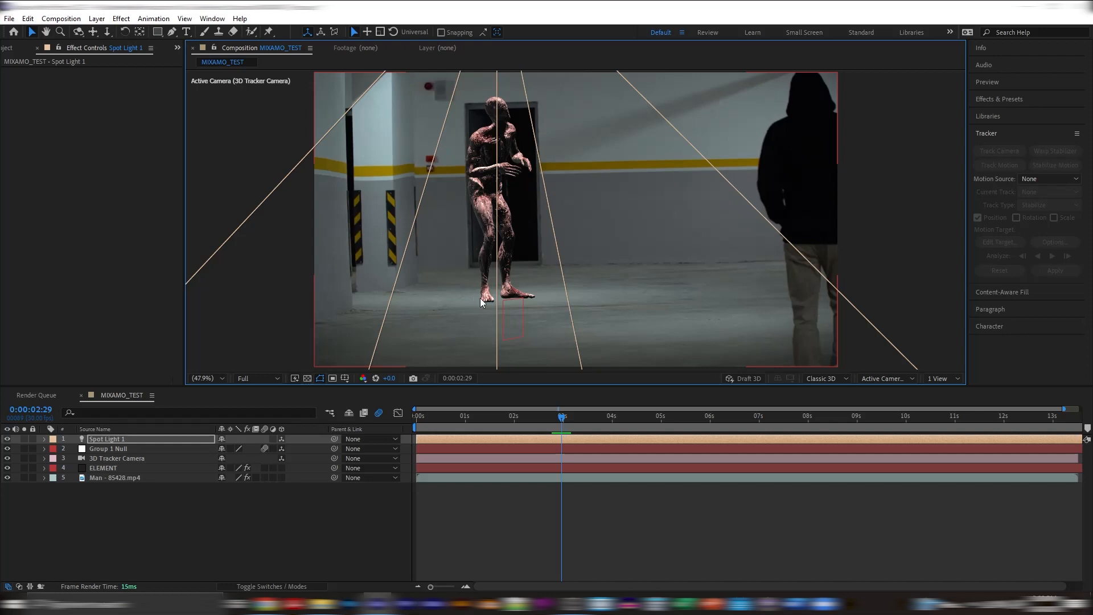
Enable shadows in the ELEMENT layer's render settings and set the shadow mode to Ray-Traced
left_click(122, 472)
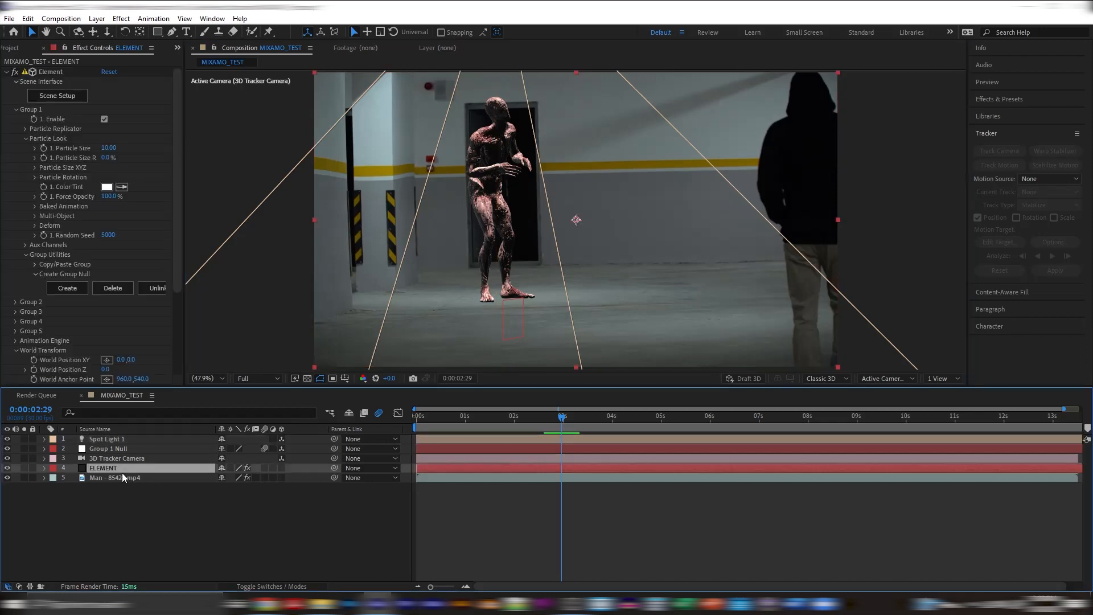
left_click(17, 116)
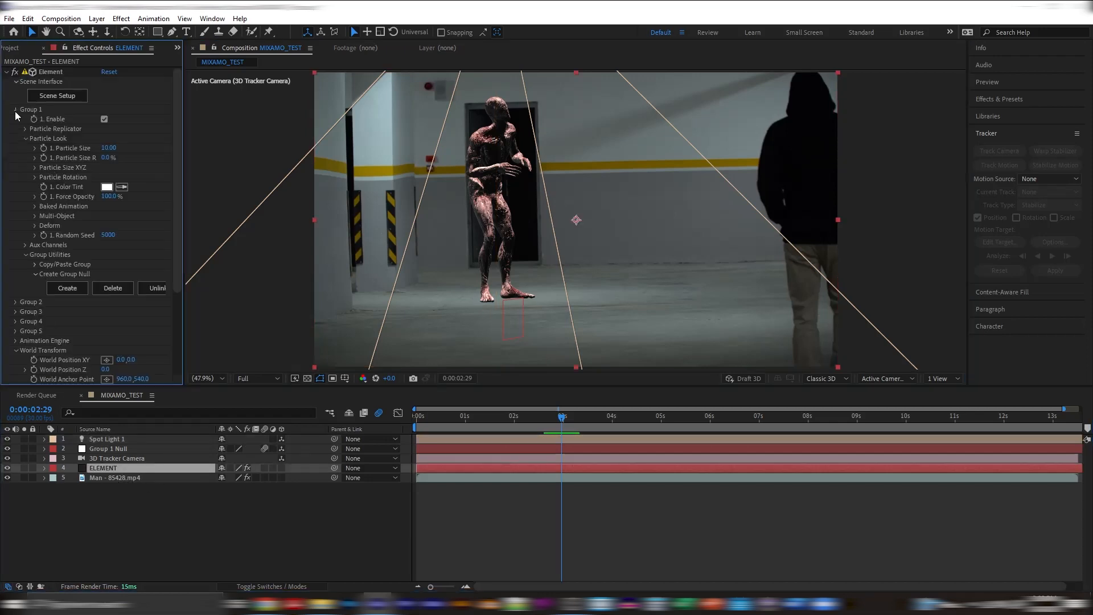
left_click(15, 112)
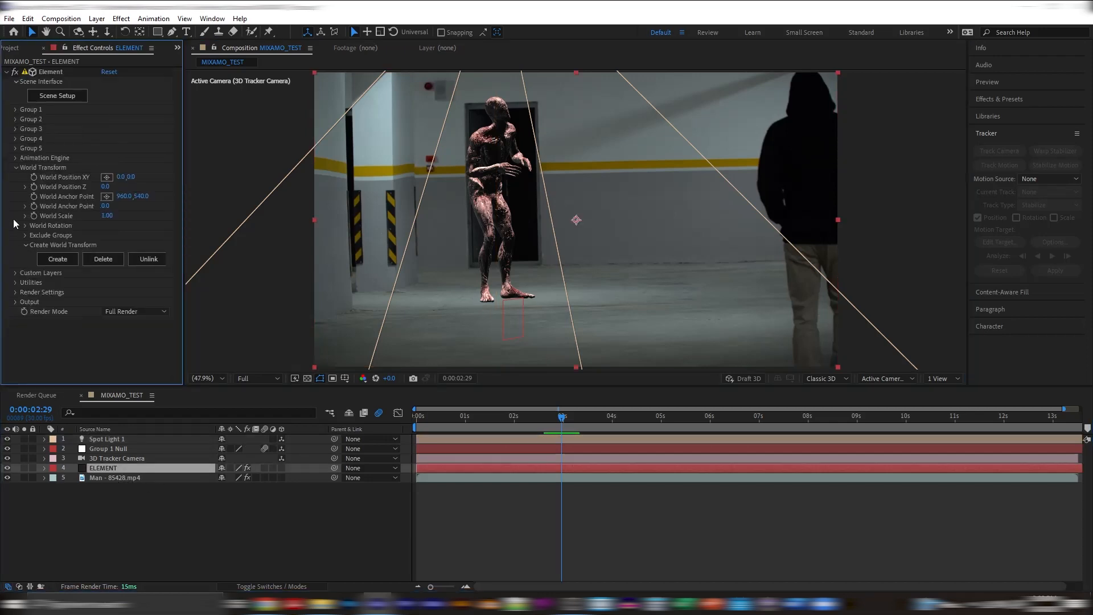
left_click(15, 292)
scroll(16, 296, "down", 1)
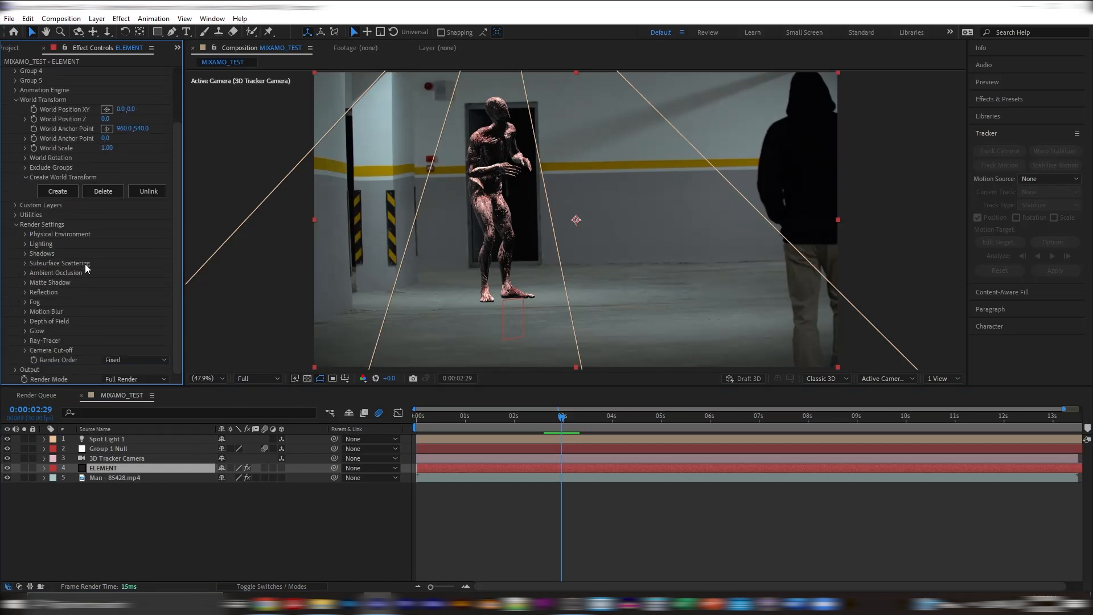
left_click(26, 254)
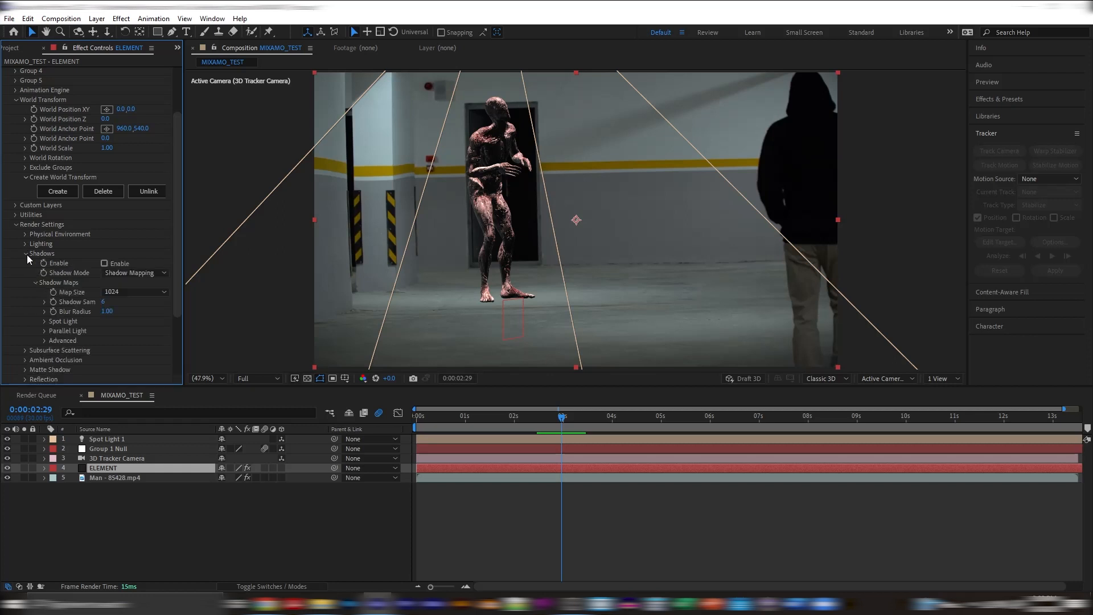
left_click(105, 263)
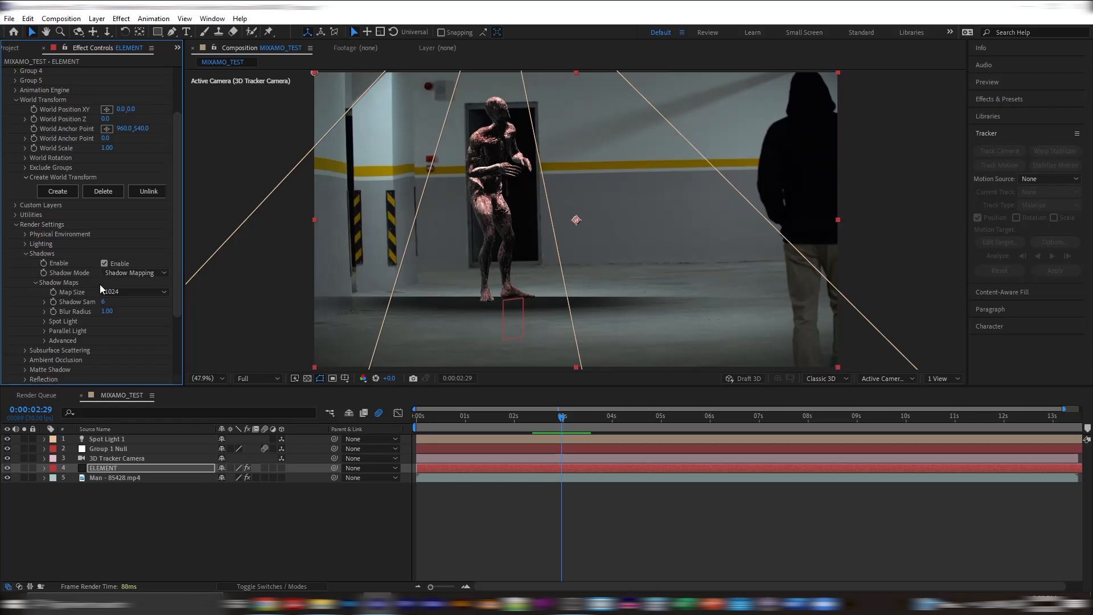
left_click(110, 273)
left_click(121, 294)
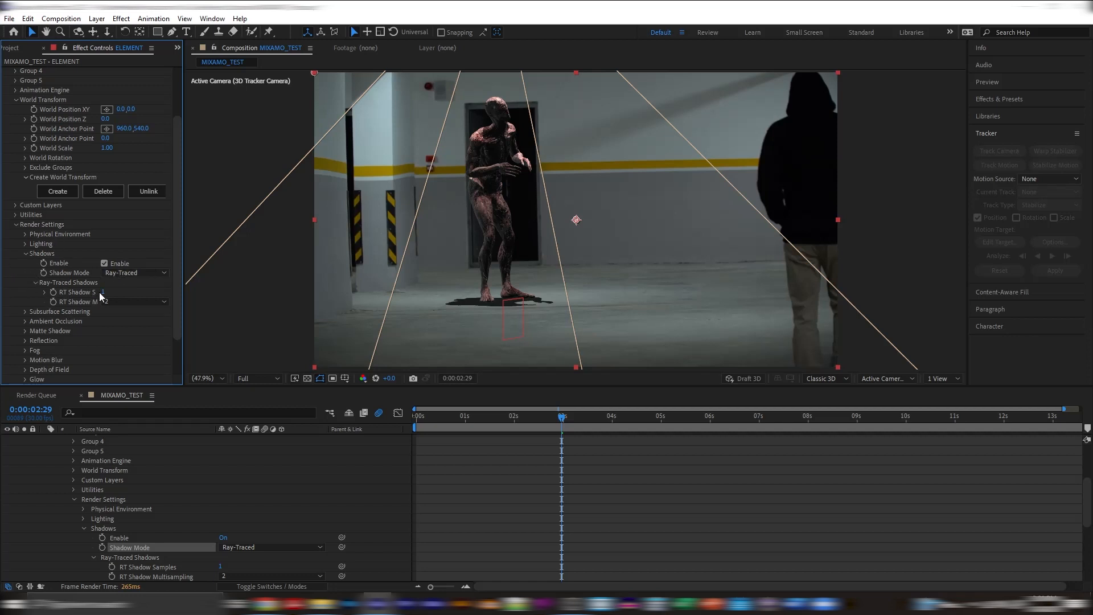
Try 2 ray-traced shadow samples on the Element effect, and return the setting to 1
left_click_drag(103, 292, 123, 293)
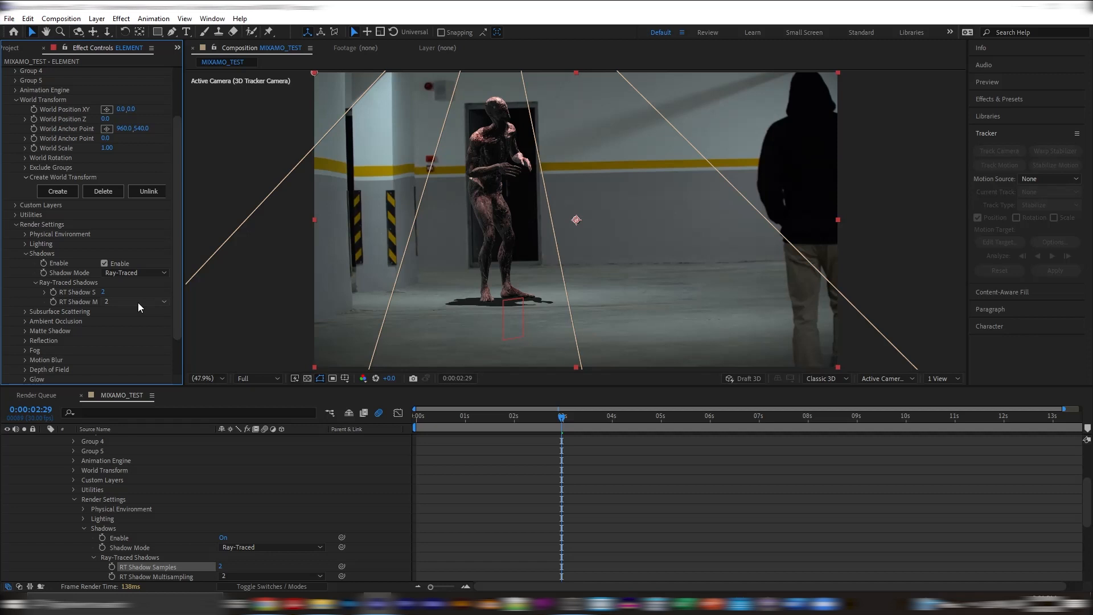
left_click(129, 293)
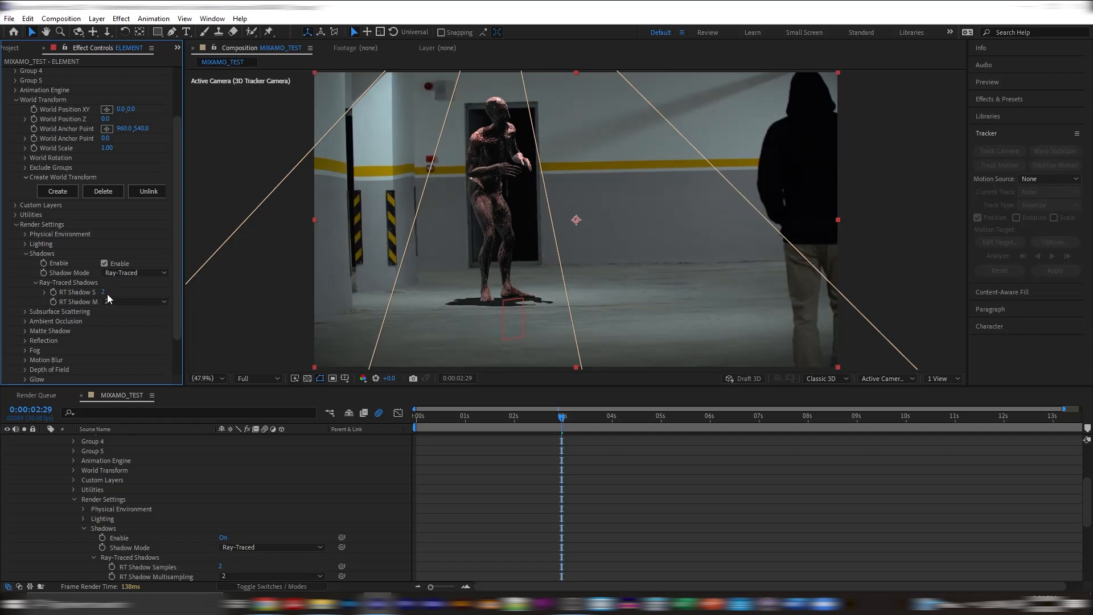
left_click(104, 292)
type("1")
key("Return")
Check Element's Lighting settings and collapse them along with the Shadows settings and the ELEMENT layer
left_click(26, 243)
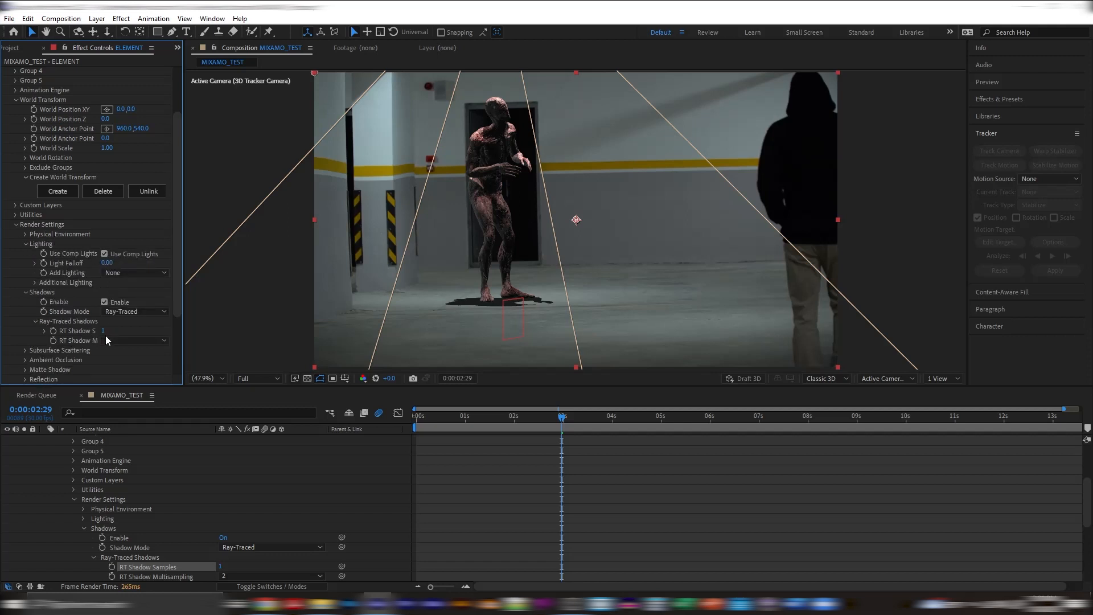
left_click(26, 243)
left_click(26, 254)
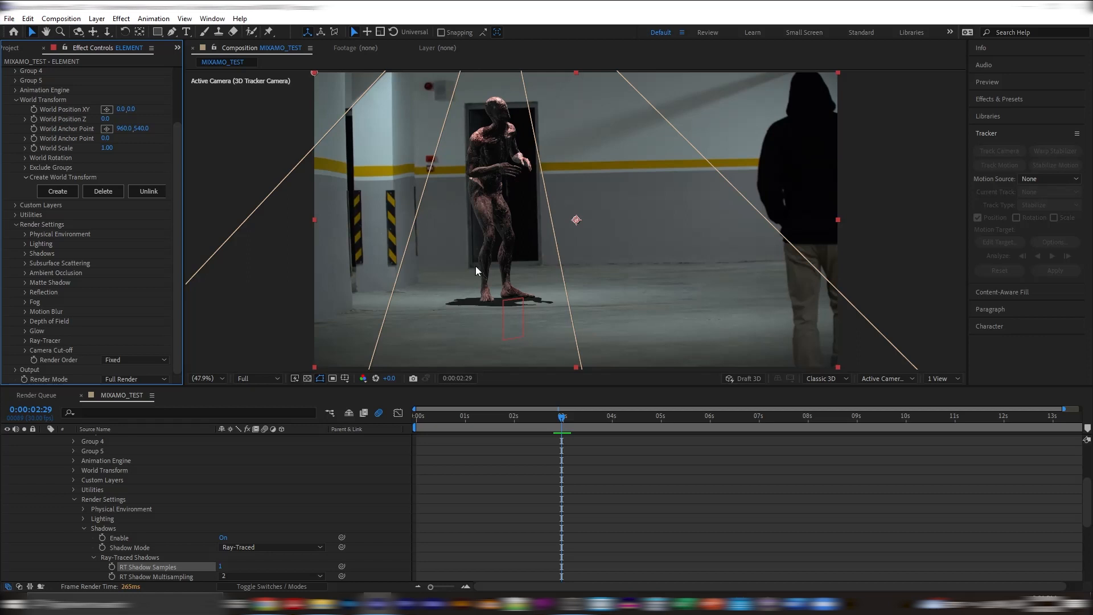
scroll(107, 480, "up", 5)
left_click(43, 468)
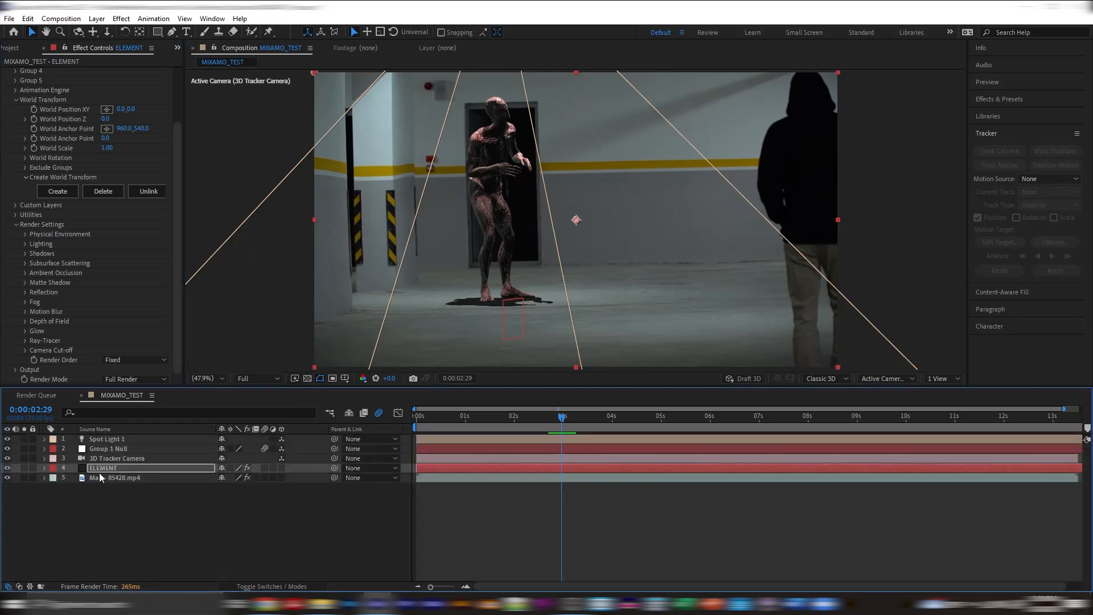
Open the light settings of Spot Light 1 and lower its intensity to 169%
left_click(105, 440)
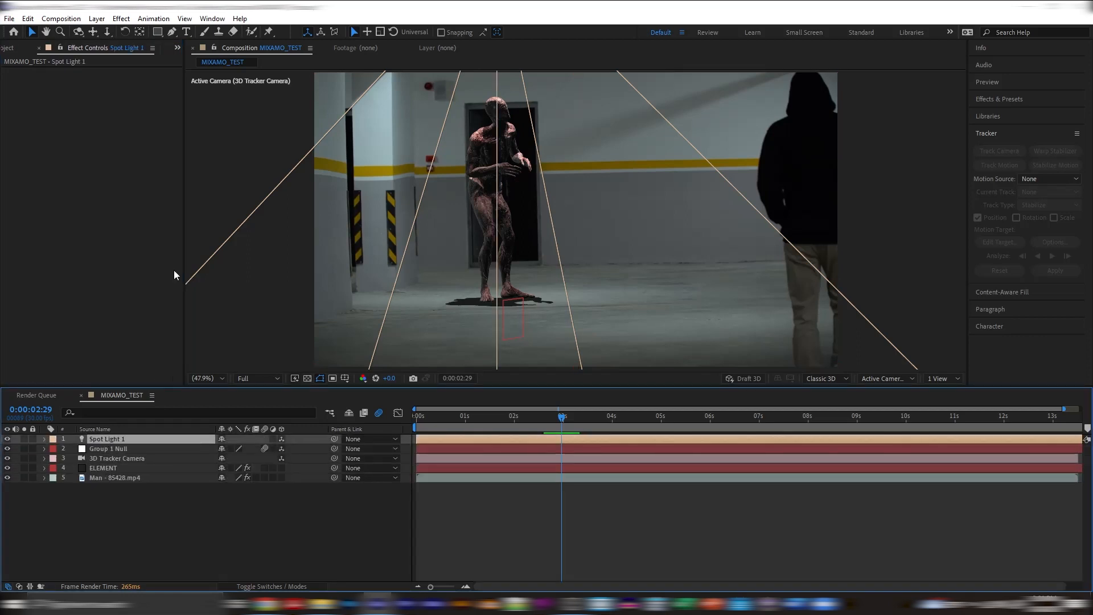
left_click(91, 19)
mouse_move(120, 20)
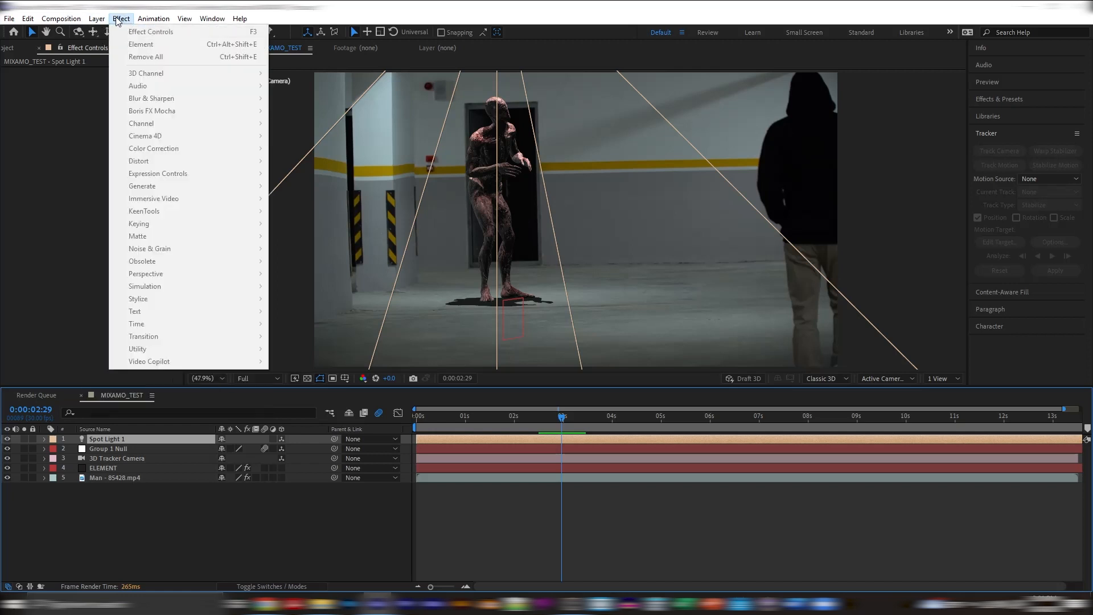
left_click(107, 41)
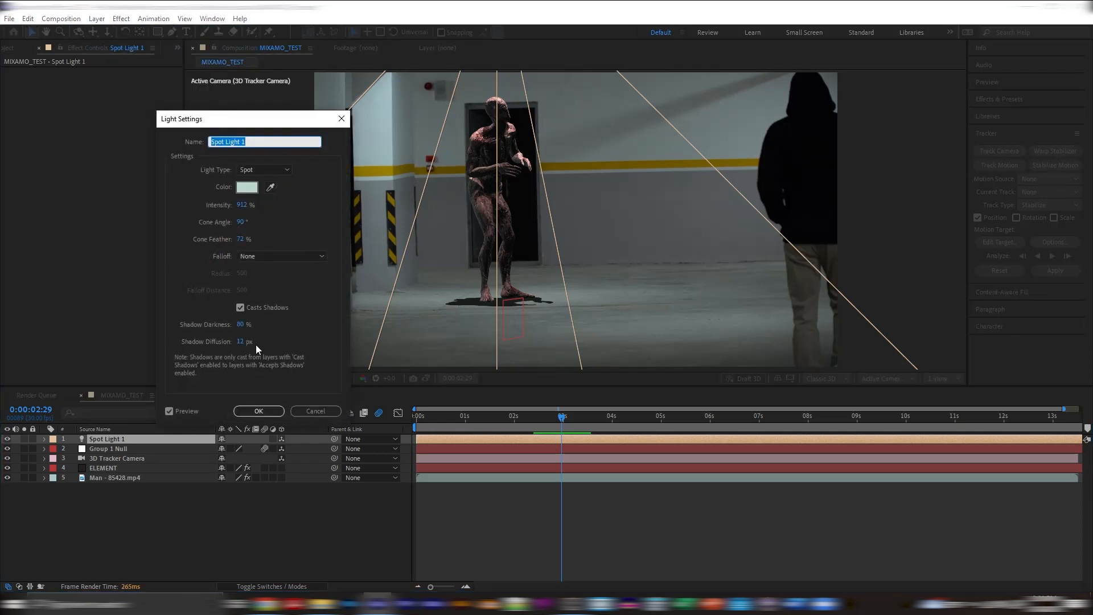
left_click_drag(241, 205, 69, 214)
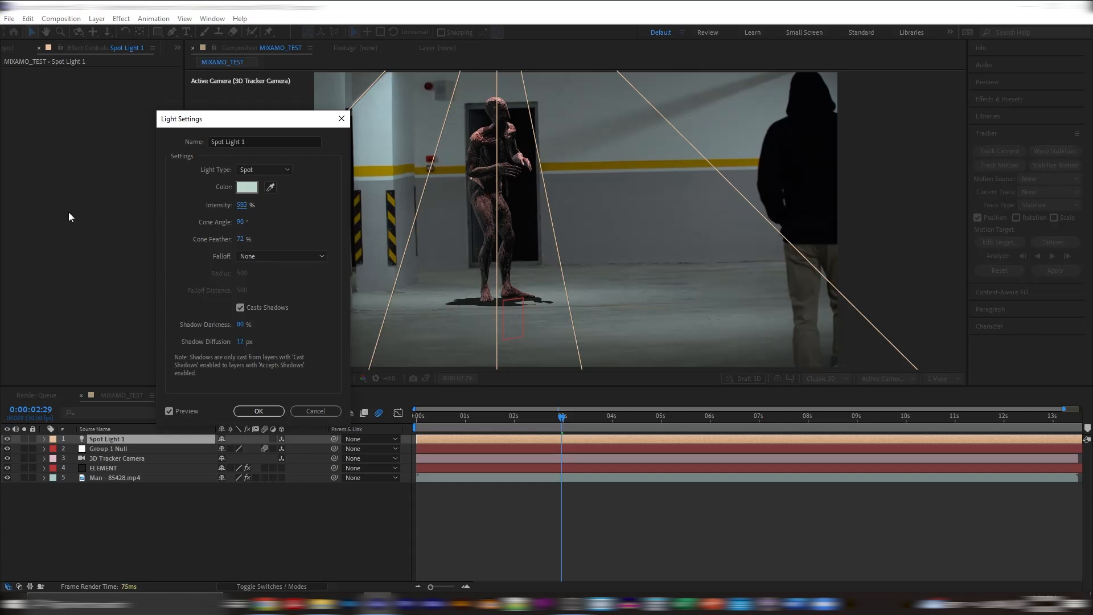
left_click_drag(215, 206, 142, 204)
left_click_drag(242, 205, 382, 130)
left_click_drag(242, 205, 199, 205)
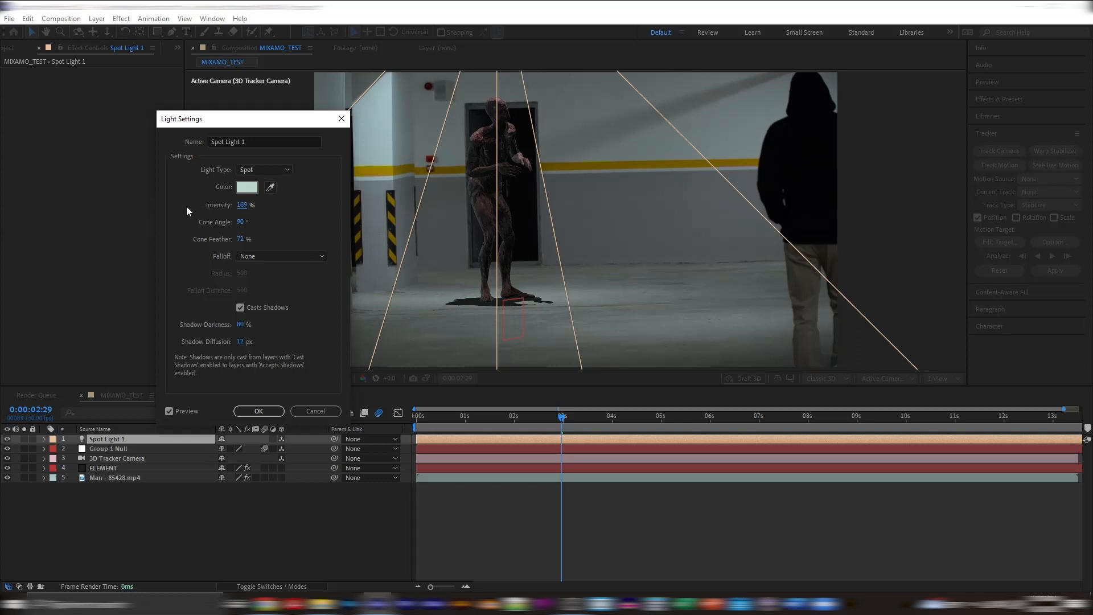
Set the spot light's cone feather to 81% and its falloff to Smooth with radius 327 and falloff distance 323
left_click_drag(240, 239, 363, 245)
left_click_drag(557, 242, 259, 244)
left_click(254, 255)
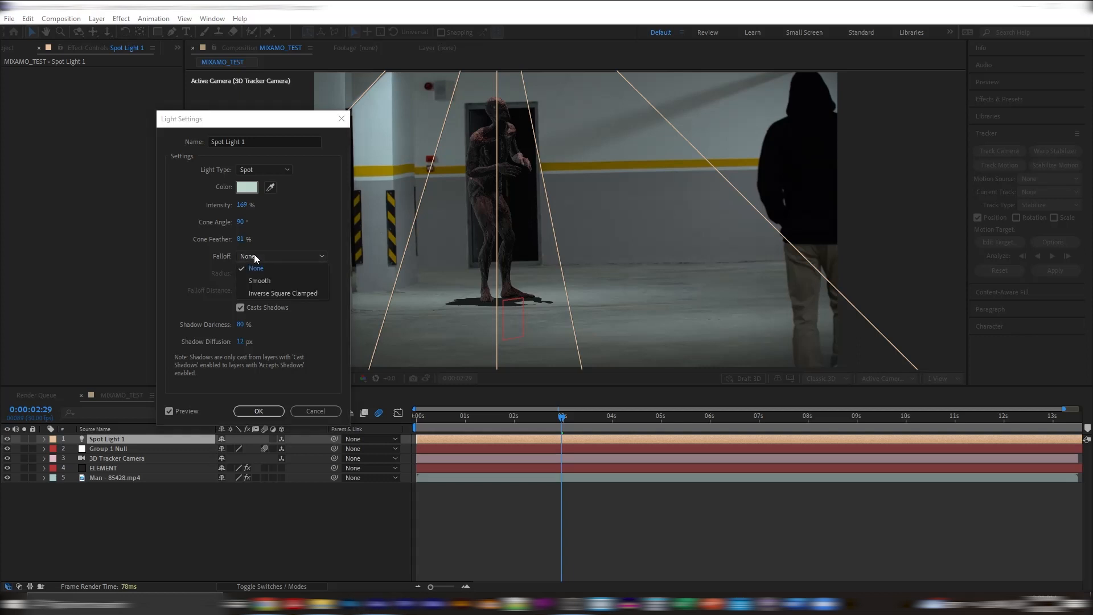
left_click(269, 281)
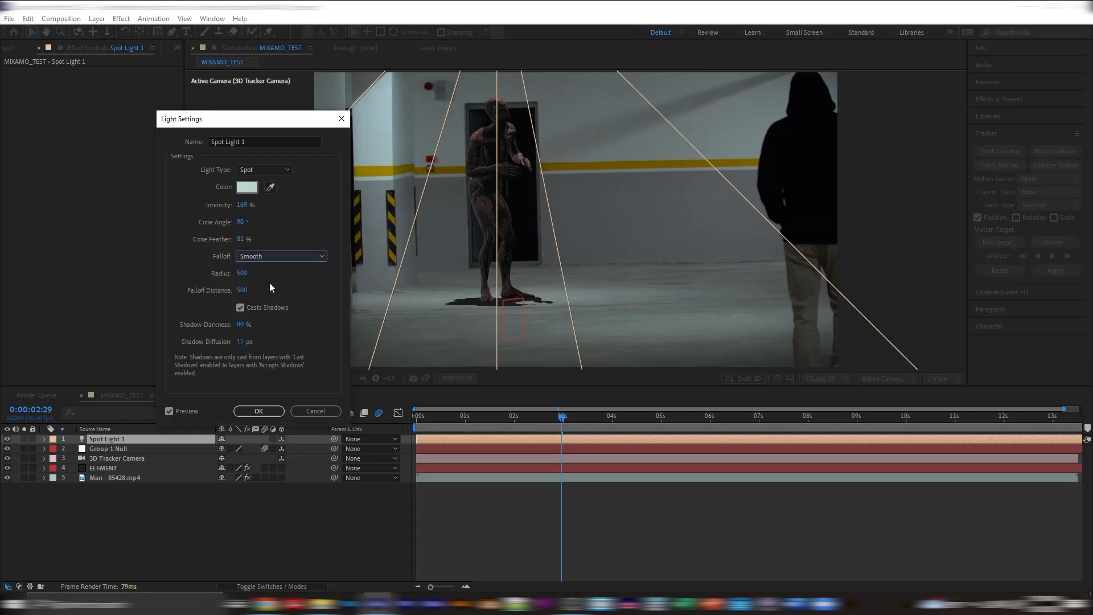
left_click_drag(242, 278, 27, 308)
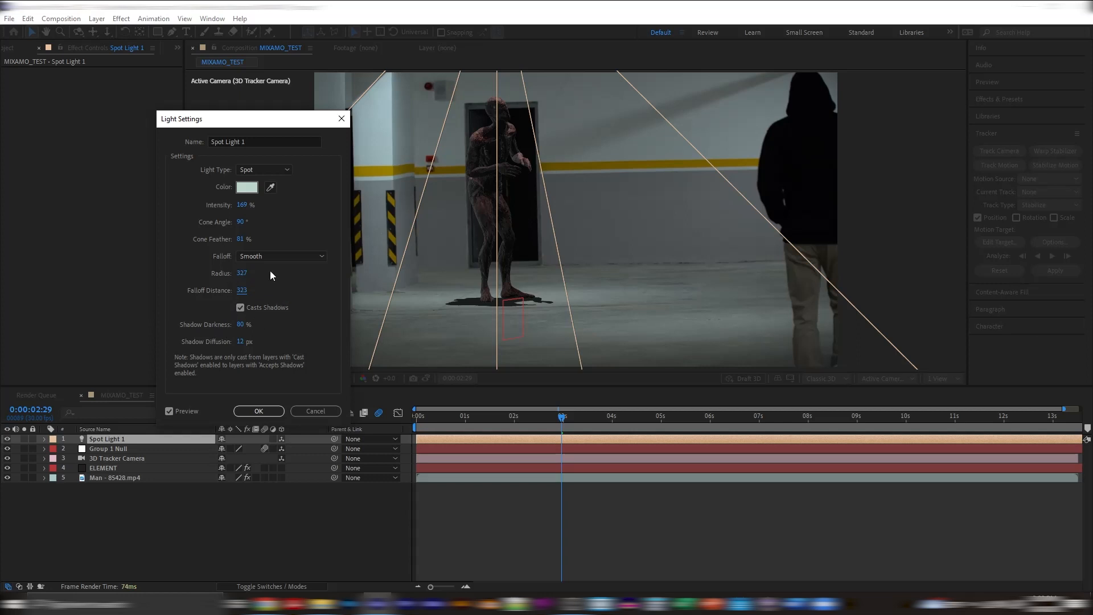
Increase the spot light's shadow diffusion to about 141 px and apply the light settings
left_click_drag(244, 343, 313, 342)
left_click_drag(461, 337, 978, 336)
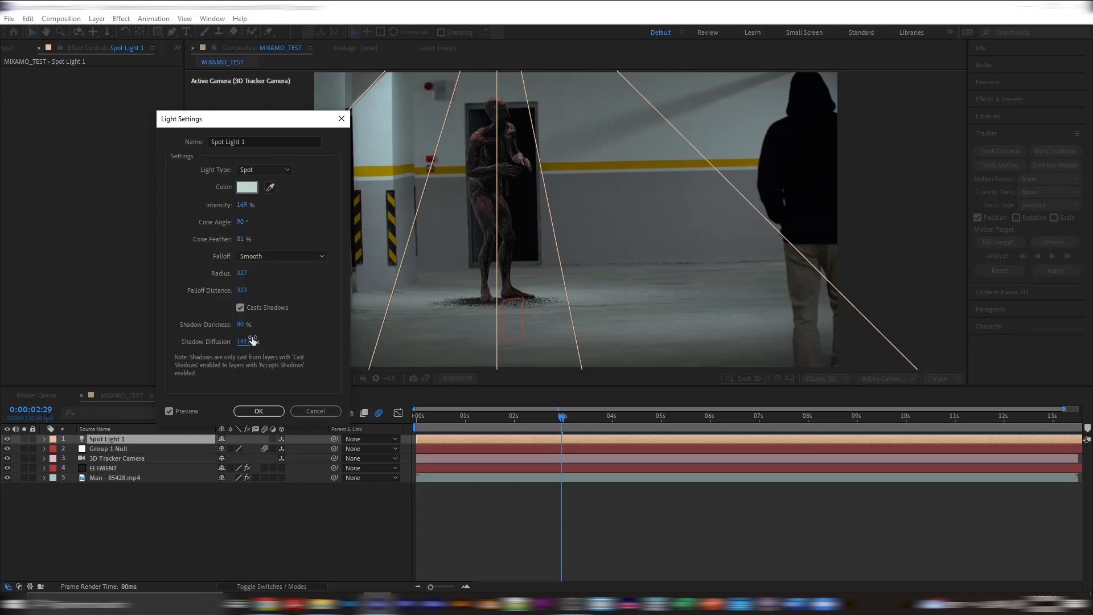
left_click(247, 405)
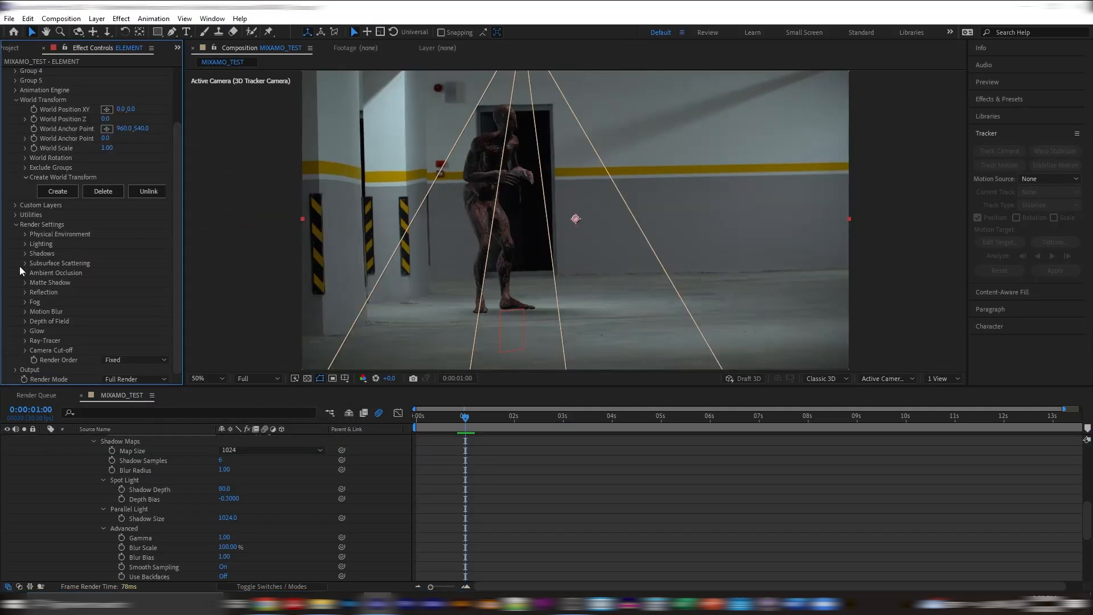
Enable ambient occlusion in Element's render settings and set the AO mode to Ray-Traced
left_click(25, 263)
left_click(26, 264)
left_click(23, 274)
scroll(62, 267, "down", 2)
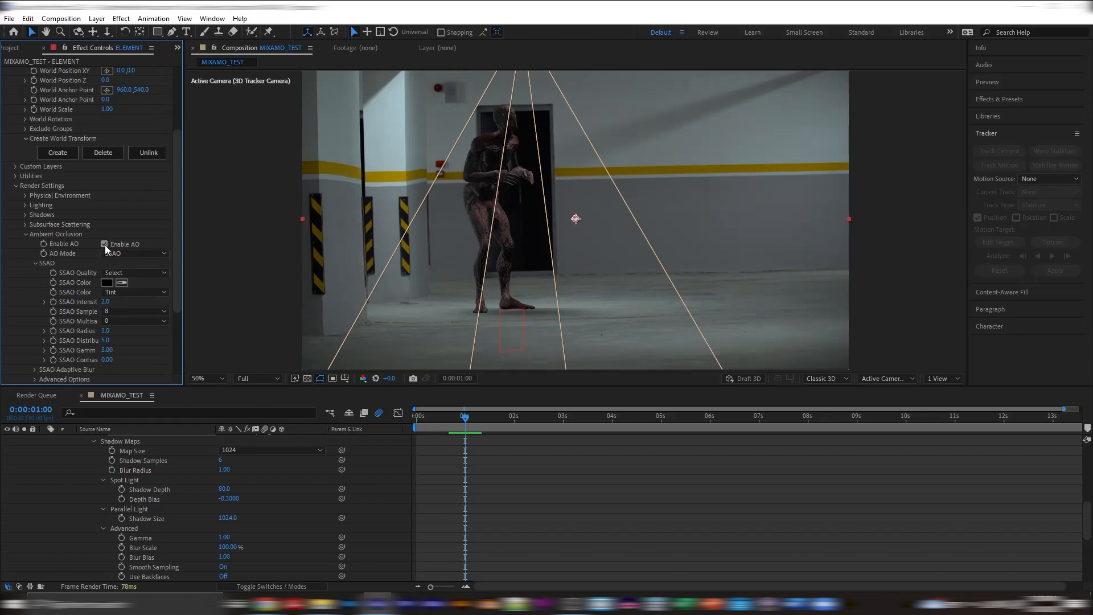
left_click(143, 253)
left_click(129, 278)
scroll(128, 269, "down", 2)
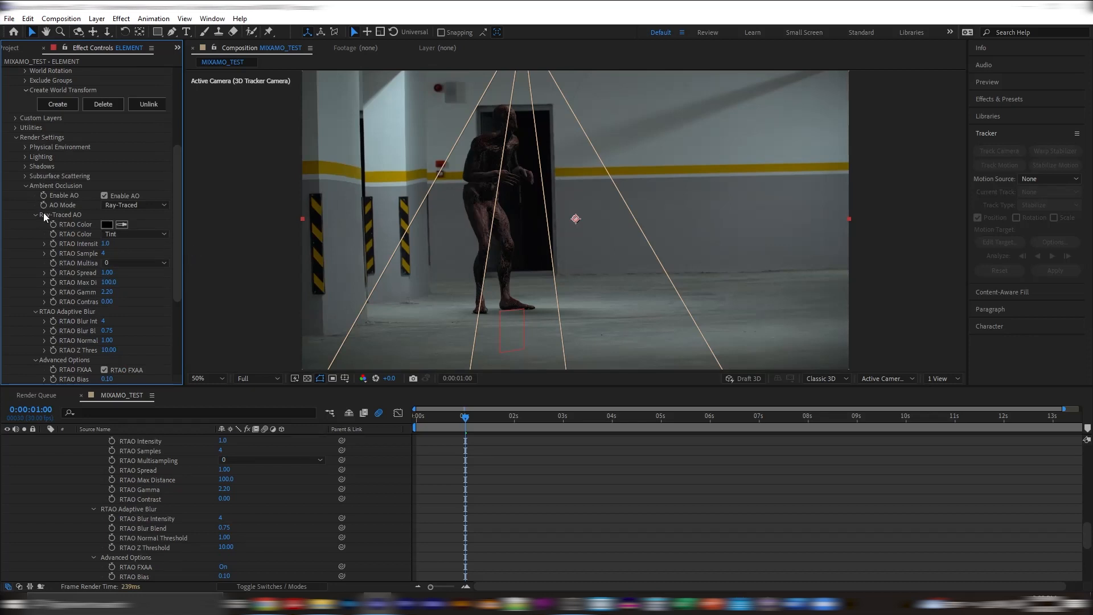
left_click(25, 186)
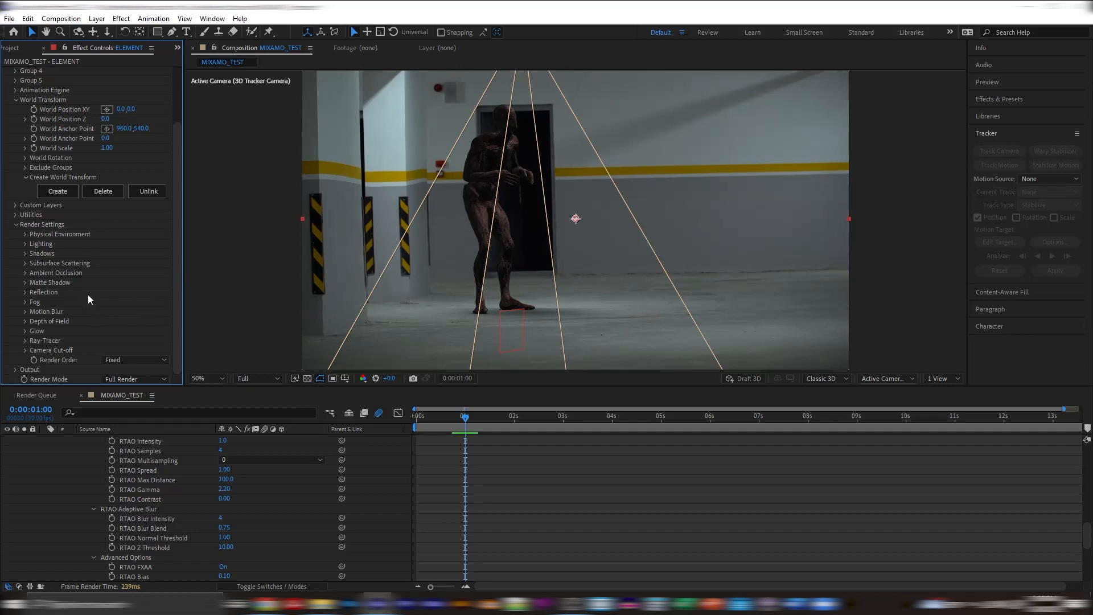
Raise Element's Physical Environment exposure to 2.05, judging it at frame 0:00:10:17, and collapse the render settings
left_click(25, 235)
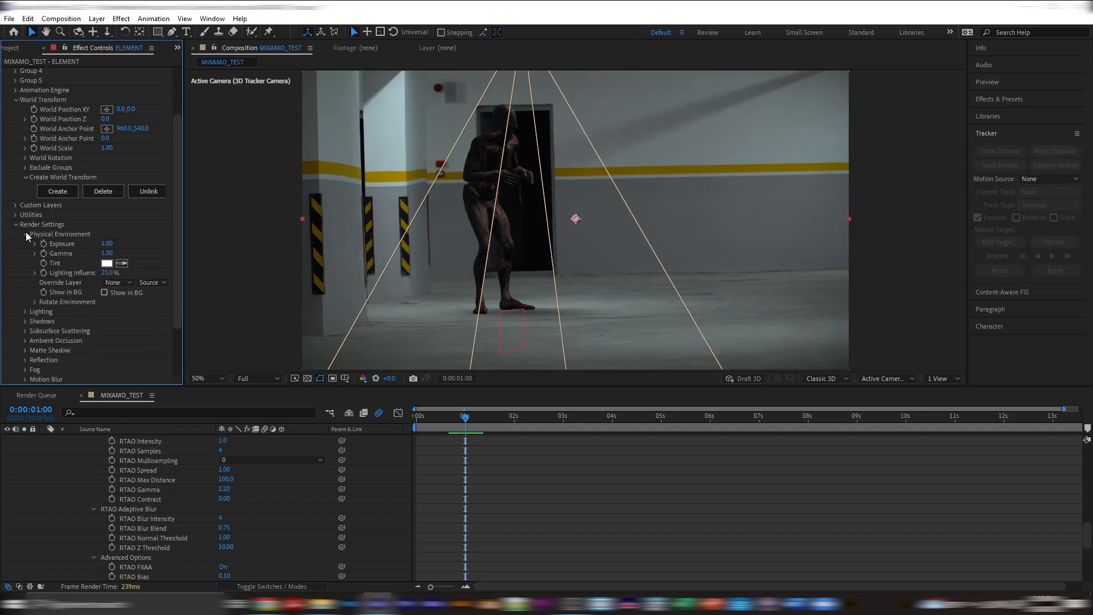
left_click_drag(108, 242, 319, 239)
left_click(934, 426)
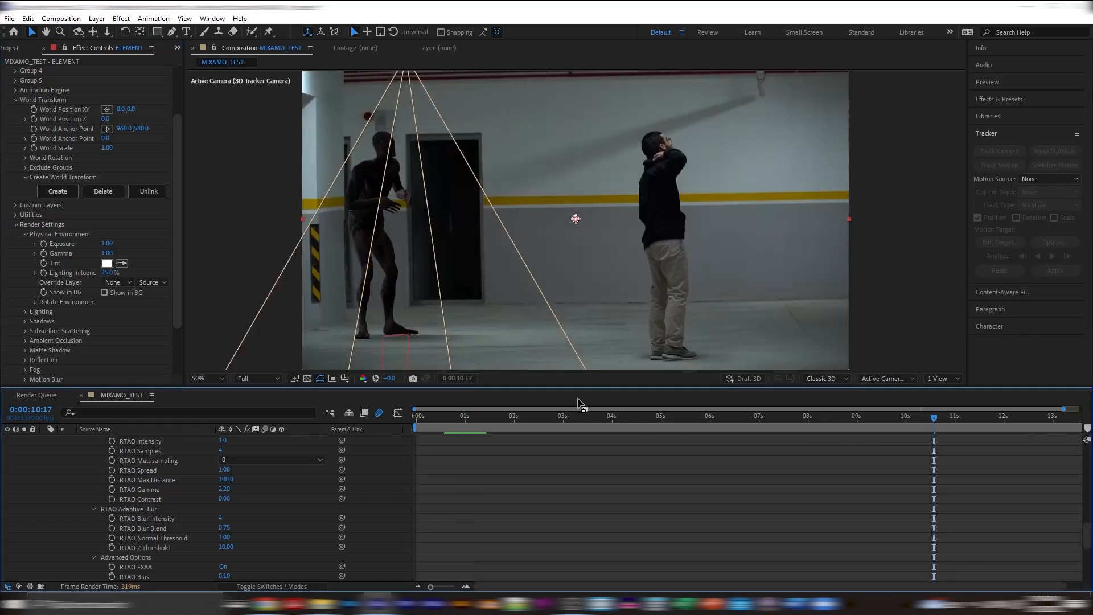
left_click_drag(107, 244, 139, 246)
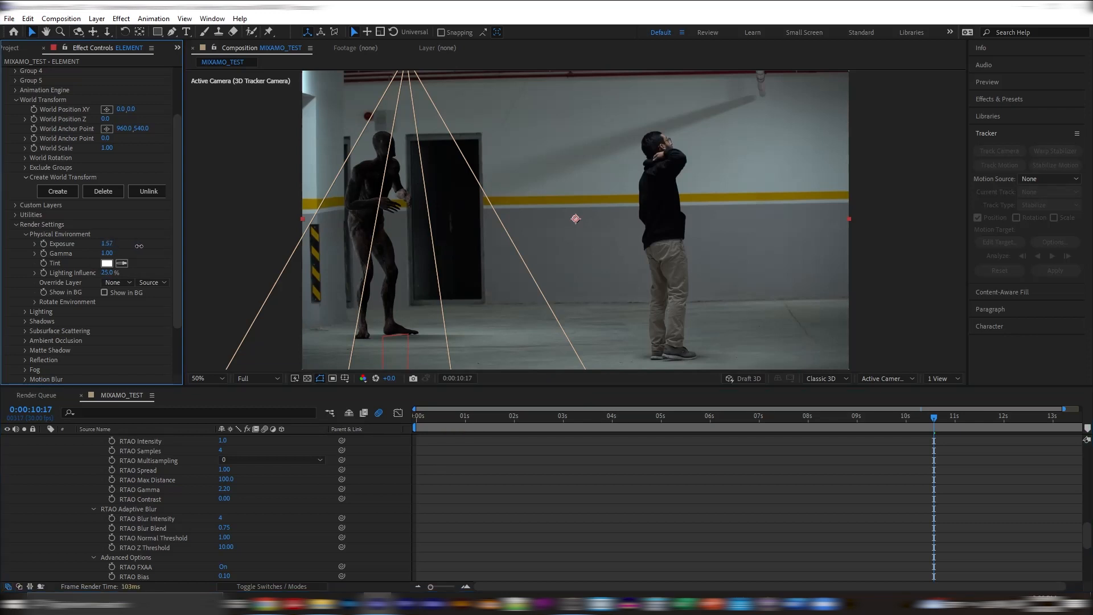
left_click_drag(141, 246, 160, 246)
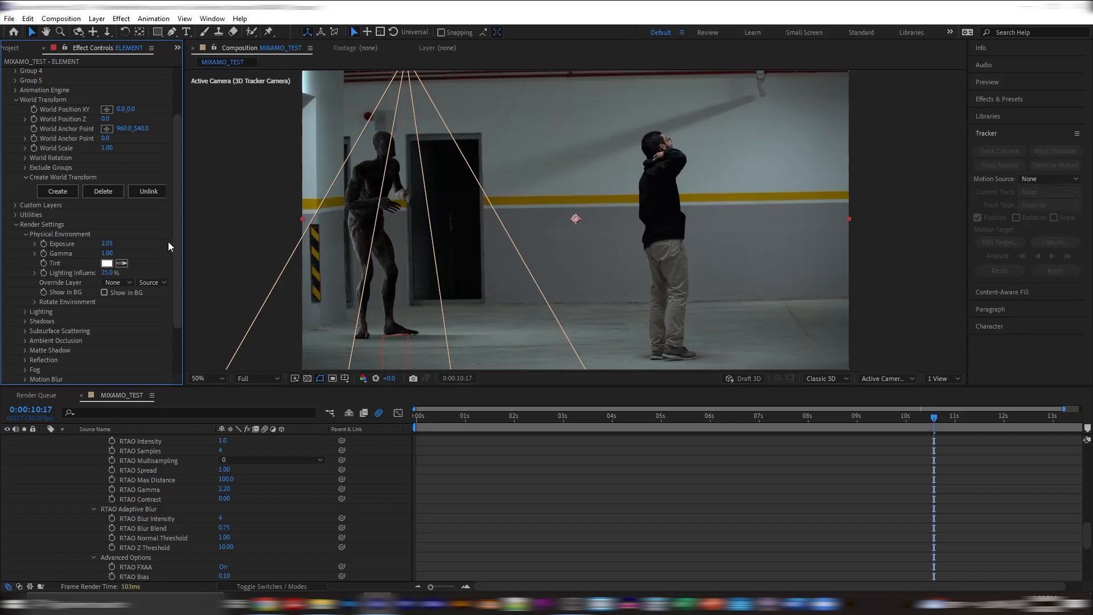
left_click(16, 225)
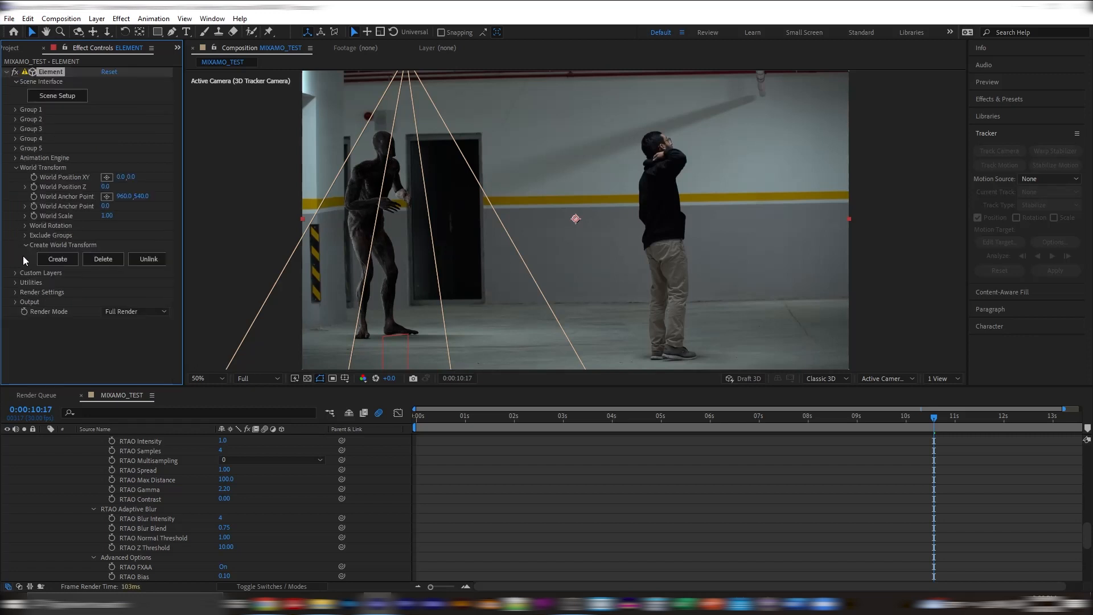
scroll(59, 480, "up", 16)
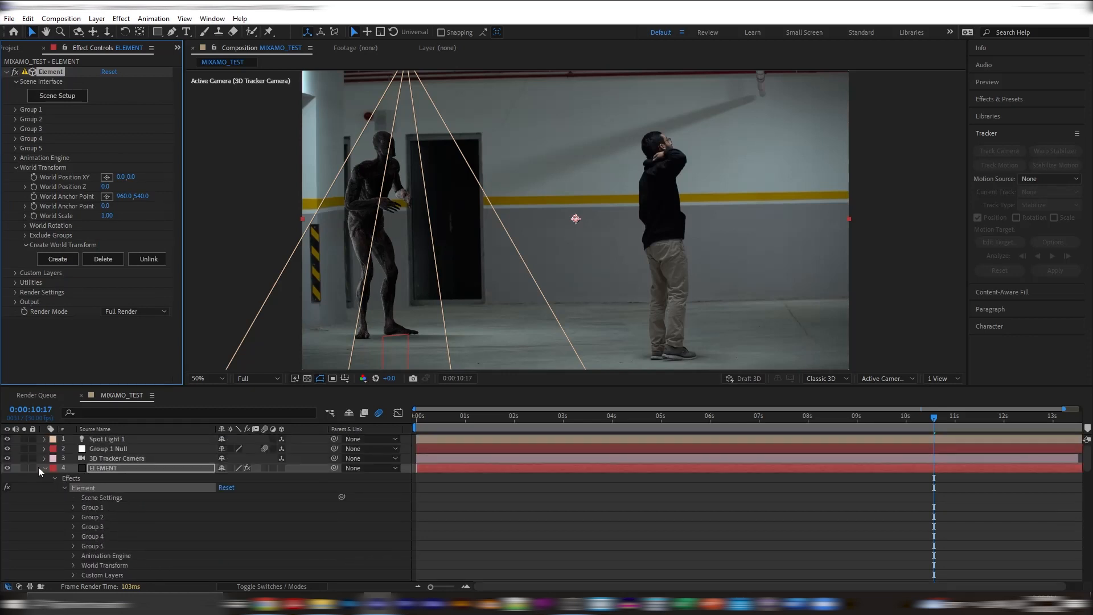
Collapse the ELEMENT layer's properties and add a new light of type Point at frame 0:00:08:24
left_click(39, 468)
left_click(45, 469)
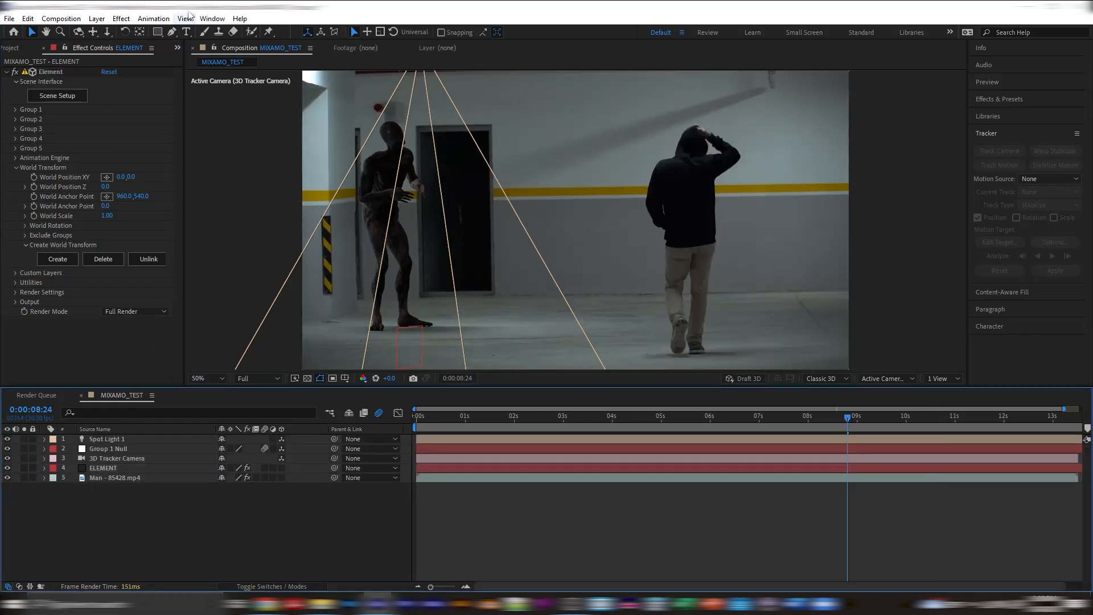
left_click(97, 18)
mouse_move(142, 29)
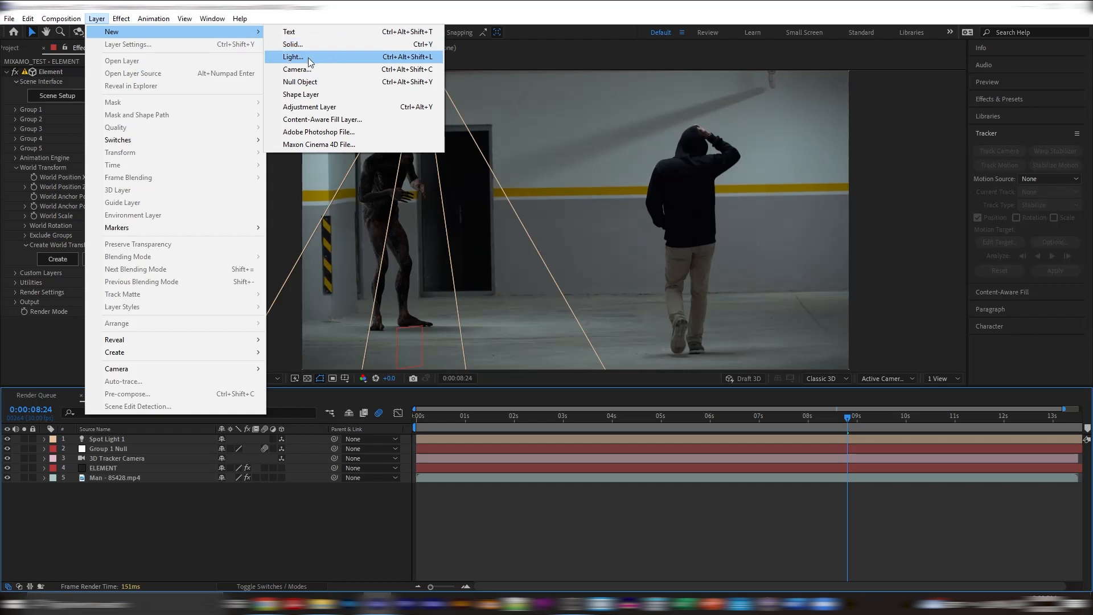
left_click(342, 63)
left_click(261, 169)
left_click(273, 212)
left_click(259, 411)
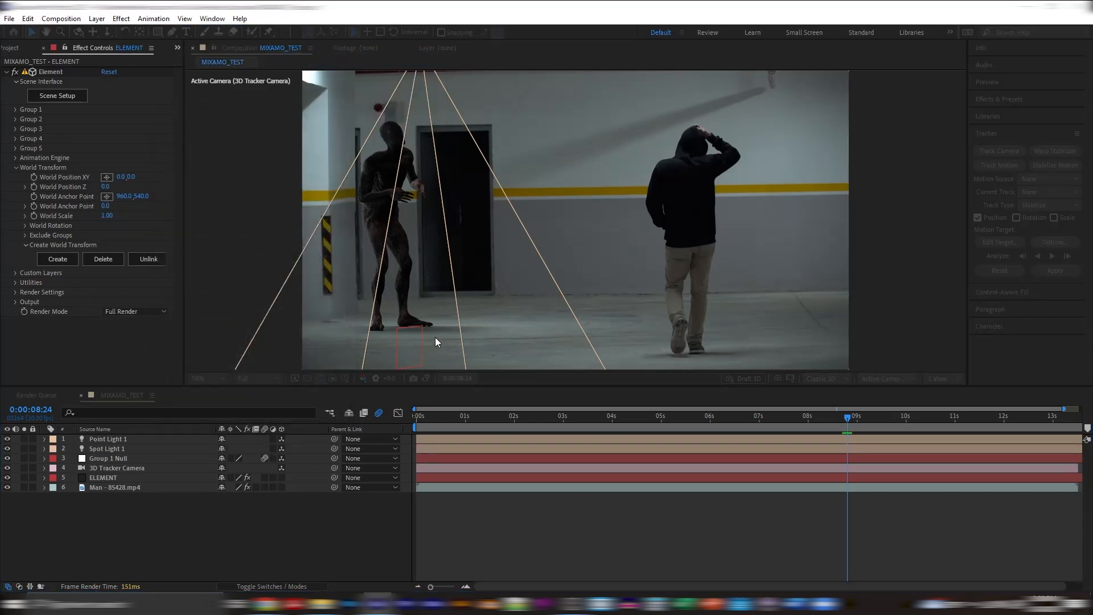
Move the point light along X past the right edge of the footage and raise it above the frame
scroll(444, 226, "down", 2)
scroll(463, 258, "up", 2)
scroll(462, 258, "down", 2)
left_click_drag(344, 209, 797, 212)
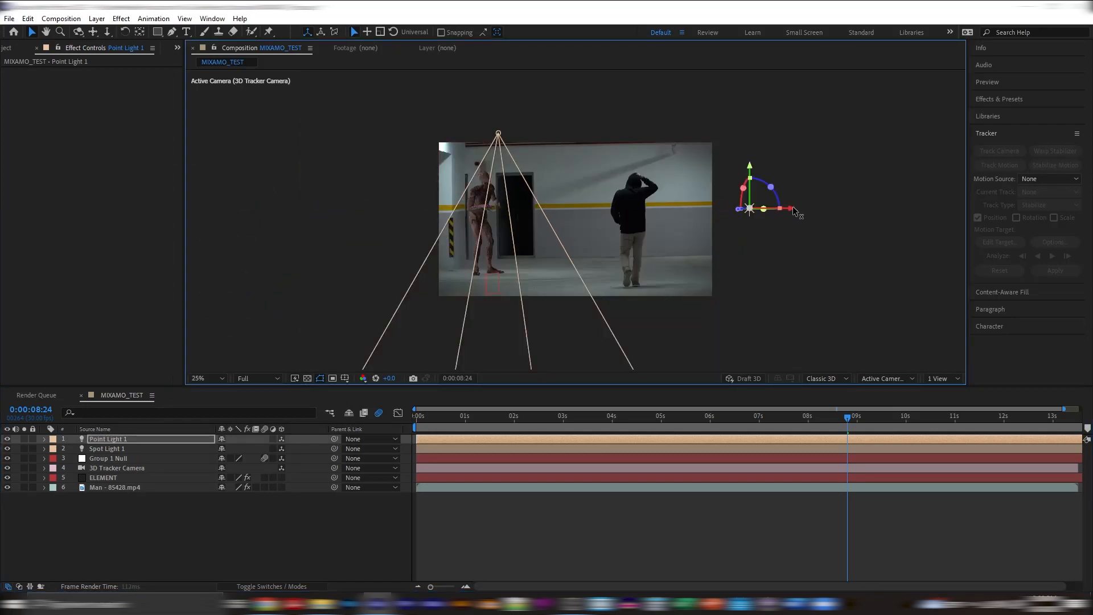
left_click_drag(757, 174, 755, 73)
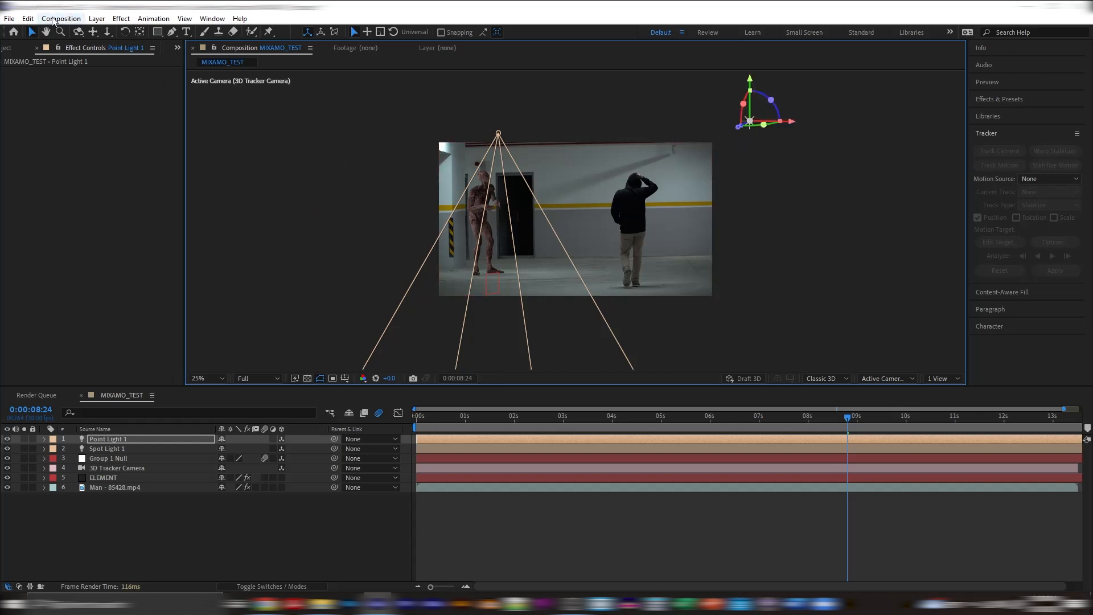
Apply the point light's settings with 169% intensity and Smooth falloff, and move it back over the footage between the creature and the man
left_click(97, 18)
left_click(114, 44)
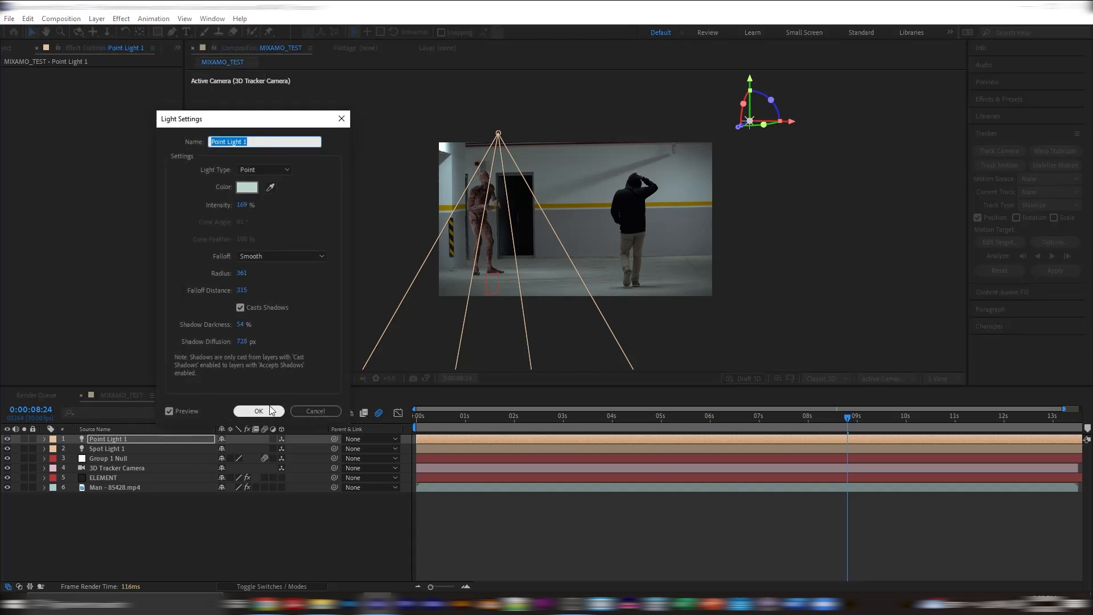
left_click(259, 411)
left_click_drag(790, 122, 598, 155)
left_click_drag(564, 86, 565, 109)
left_click_drag(600, 141, 598, 140)
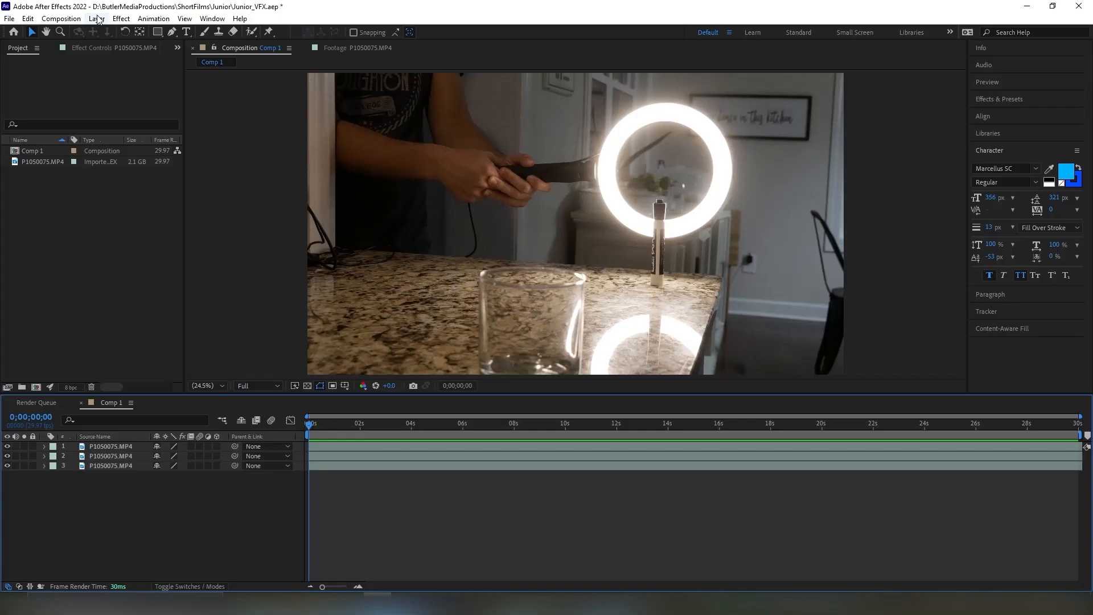
left_click(111, 447)
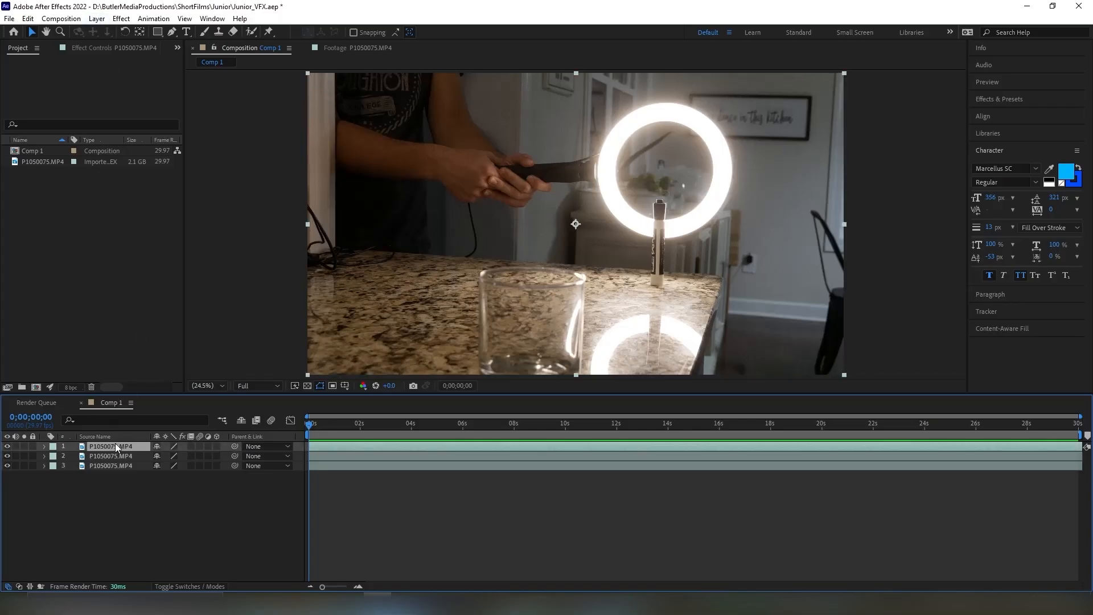
right_click(114, 447)
mouse_move(142, 181)
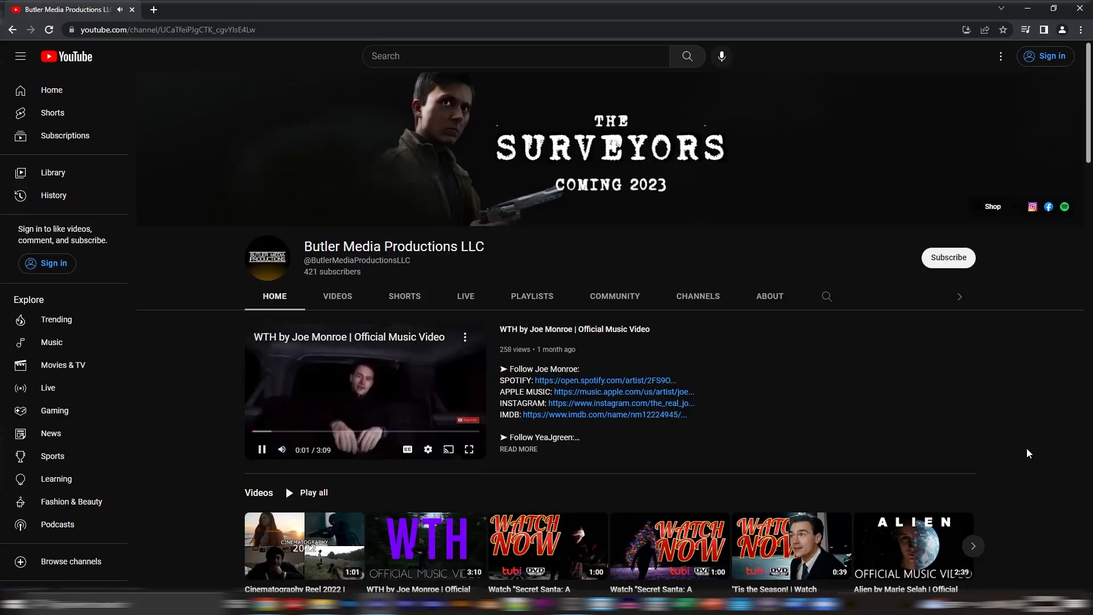
Switch to the web browser, look through the Butler Media Productions YouTube channel and view the Movies page on butlermediaproductions.com
scroll(1027, 449, "down", 3)
scroll(1028, 453, "down", 5)
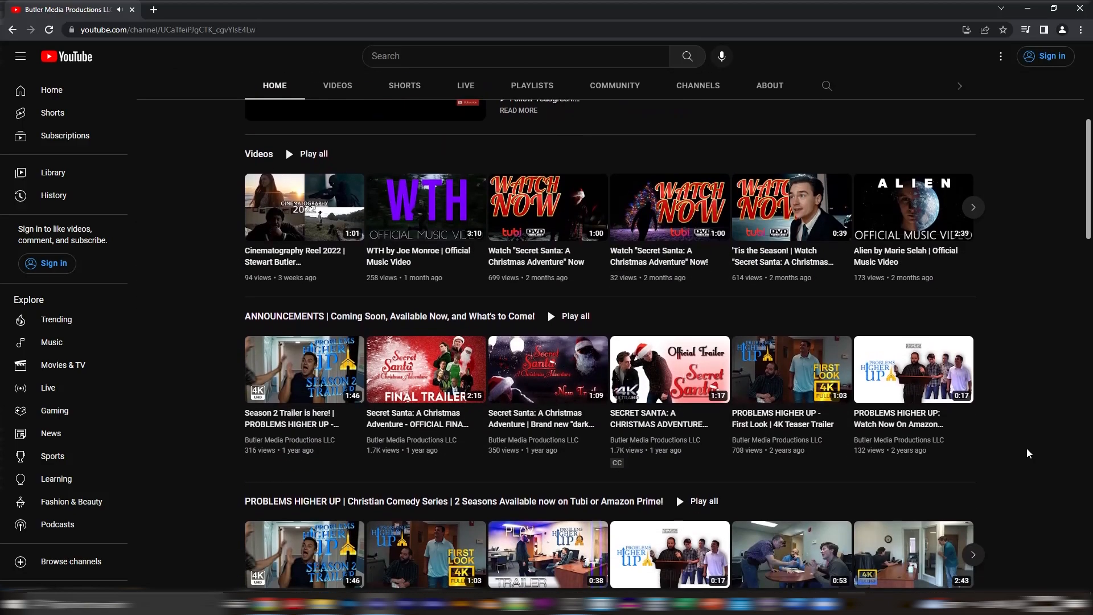
scroll(1029, 452, "up", 4)
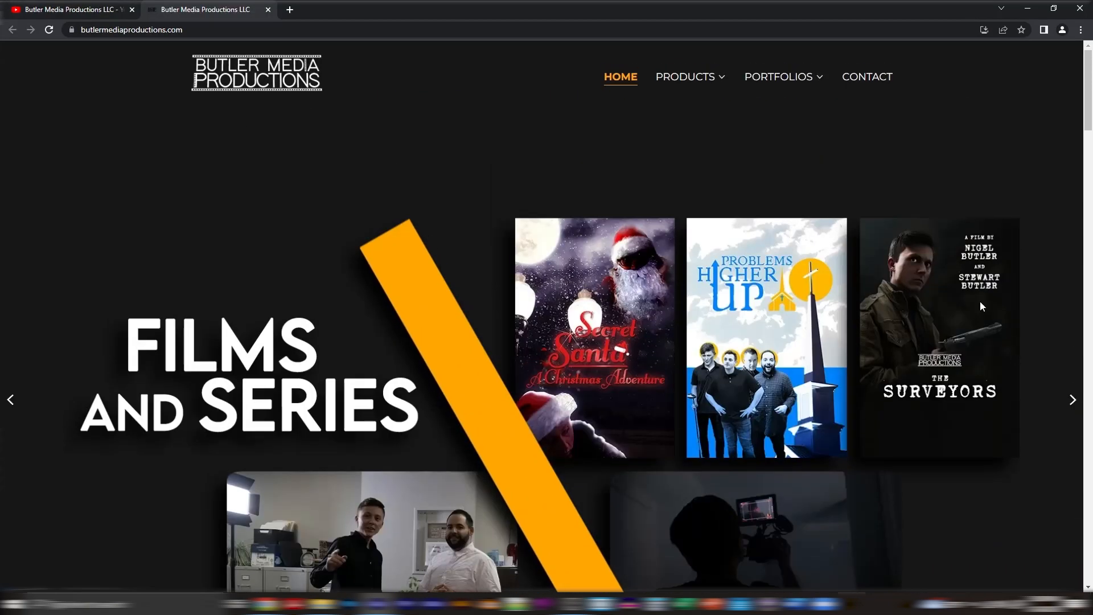
mouse_move(688, 77)
left_click(692, 127)
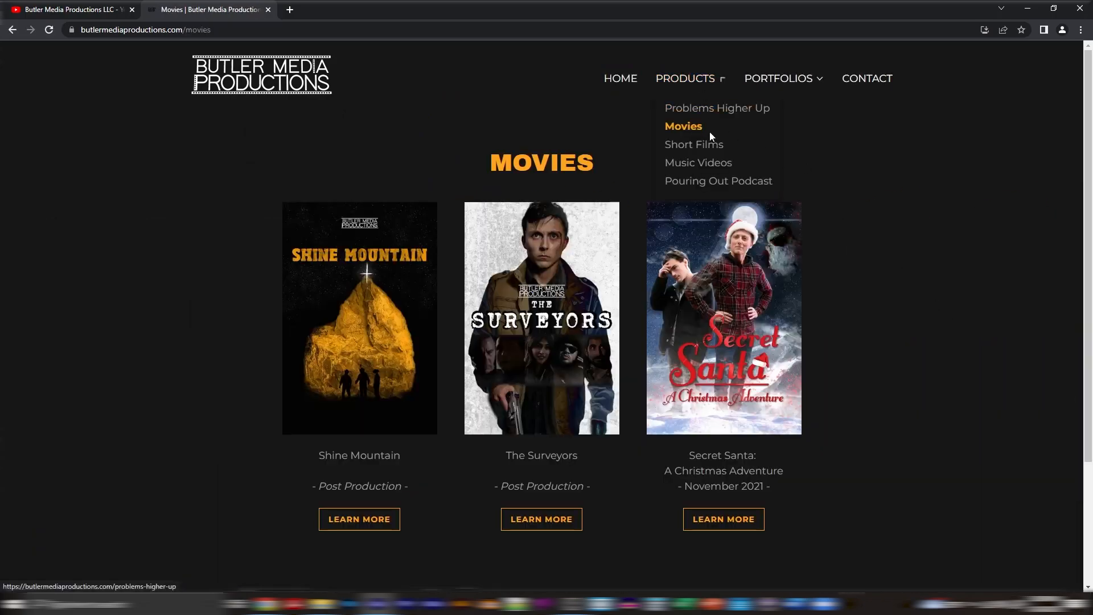